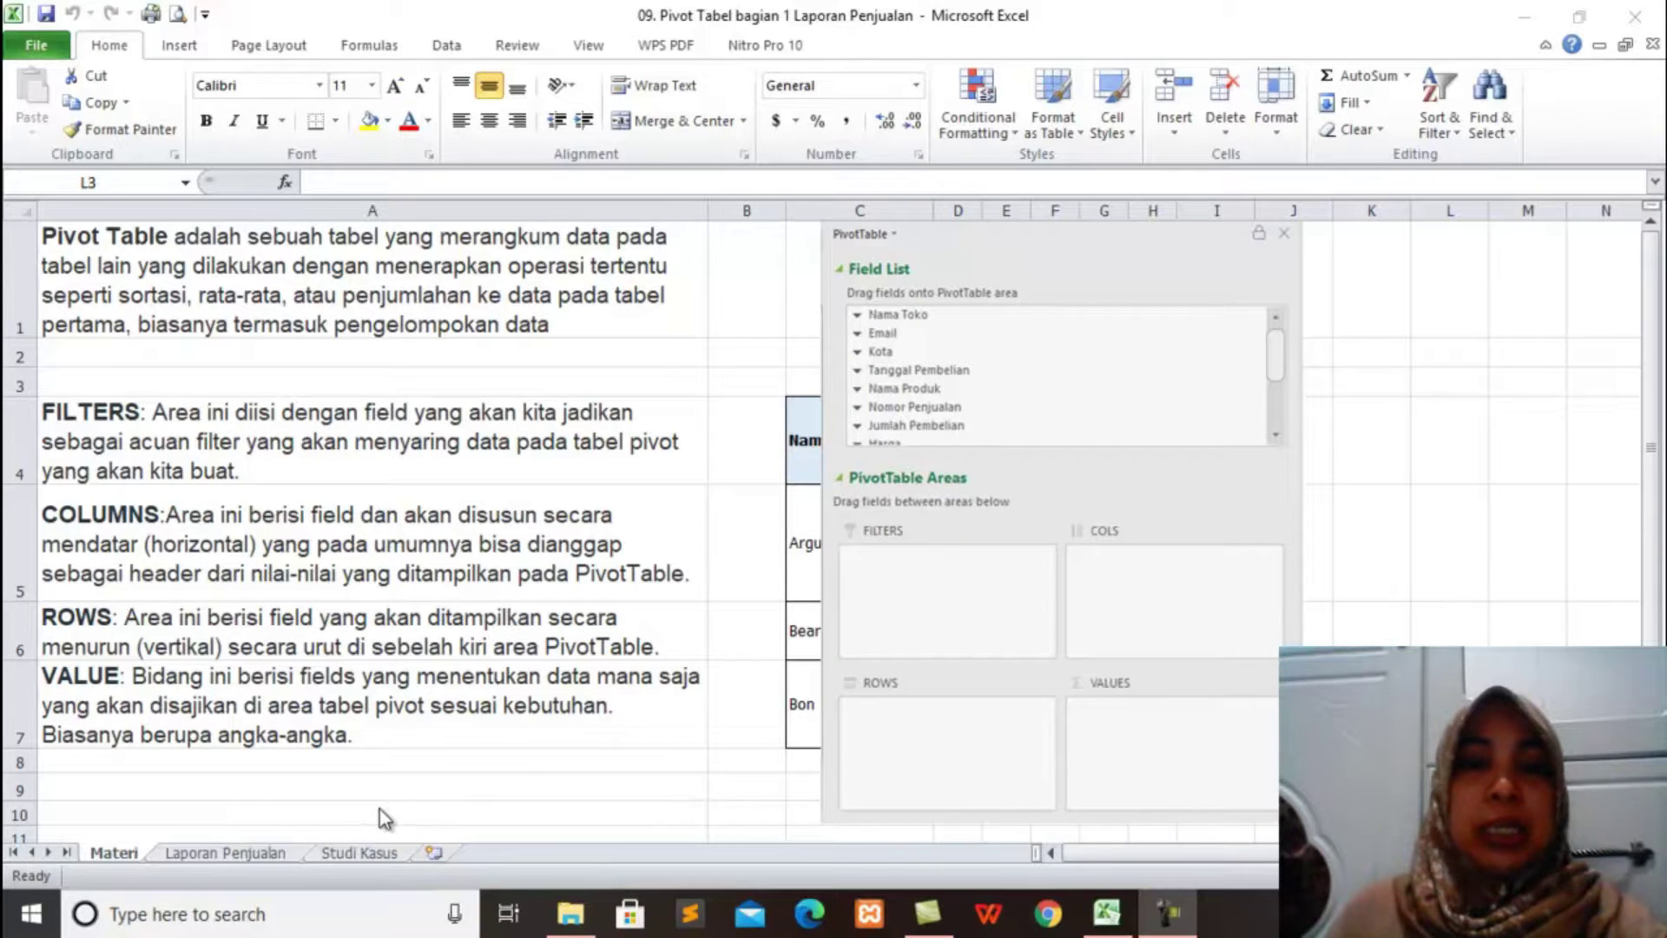
Read the list of case-study questions on the Studi Kasus sheet and open the Laporan Penjualan data
left_click(361, 856)
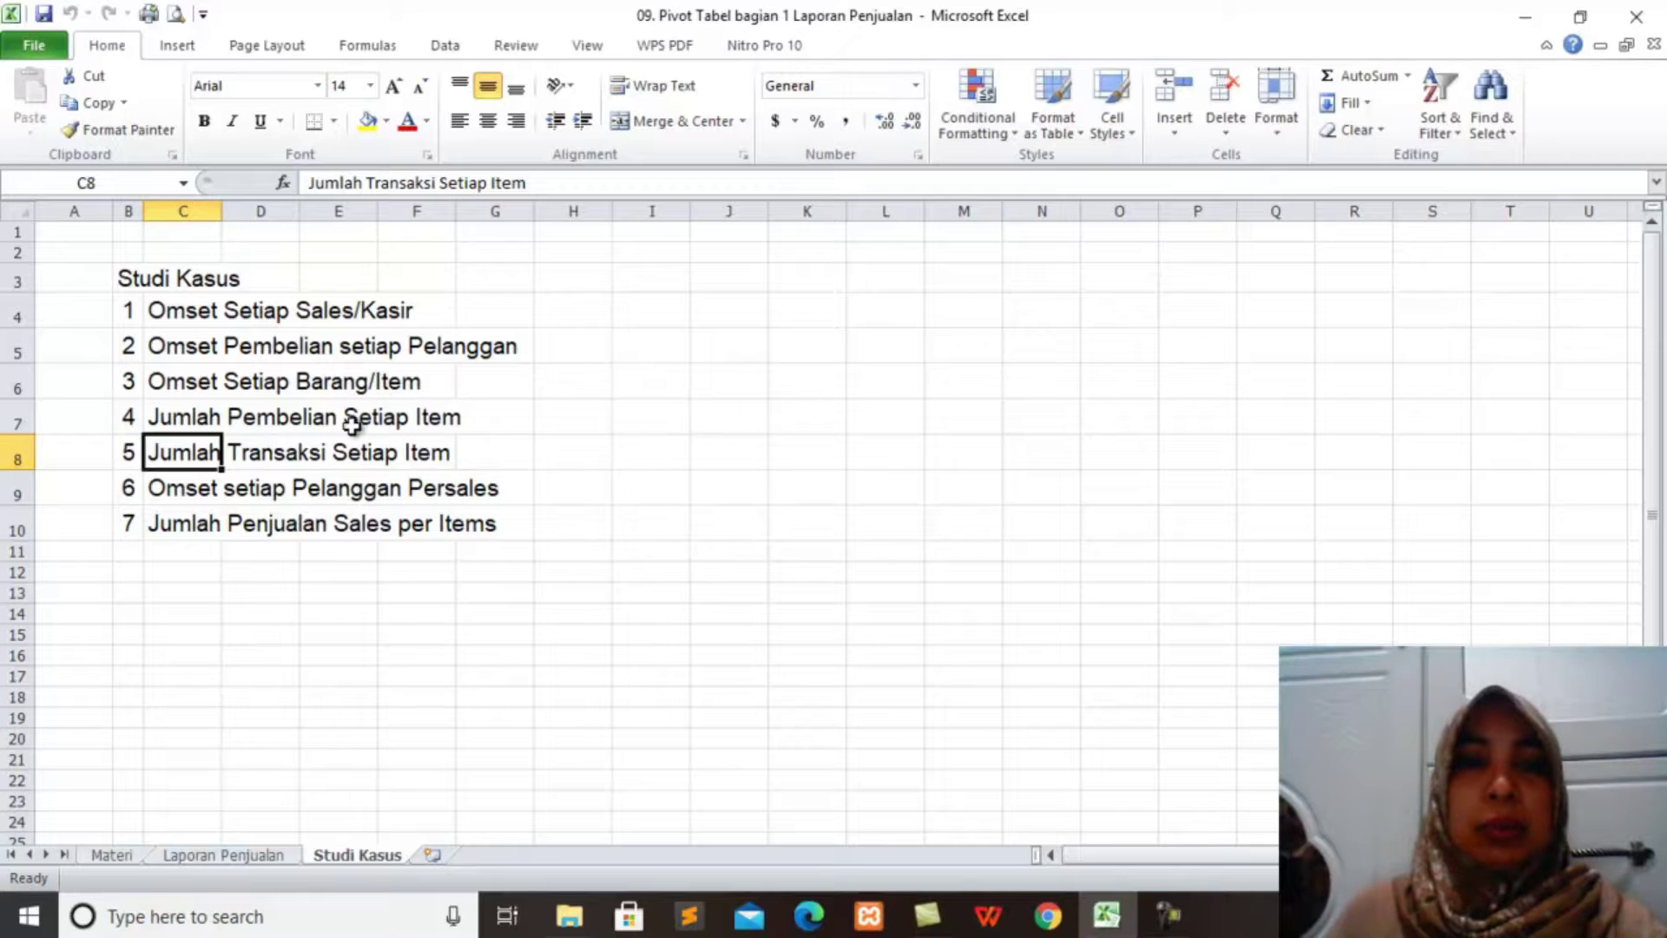
left_click(195, 504)
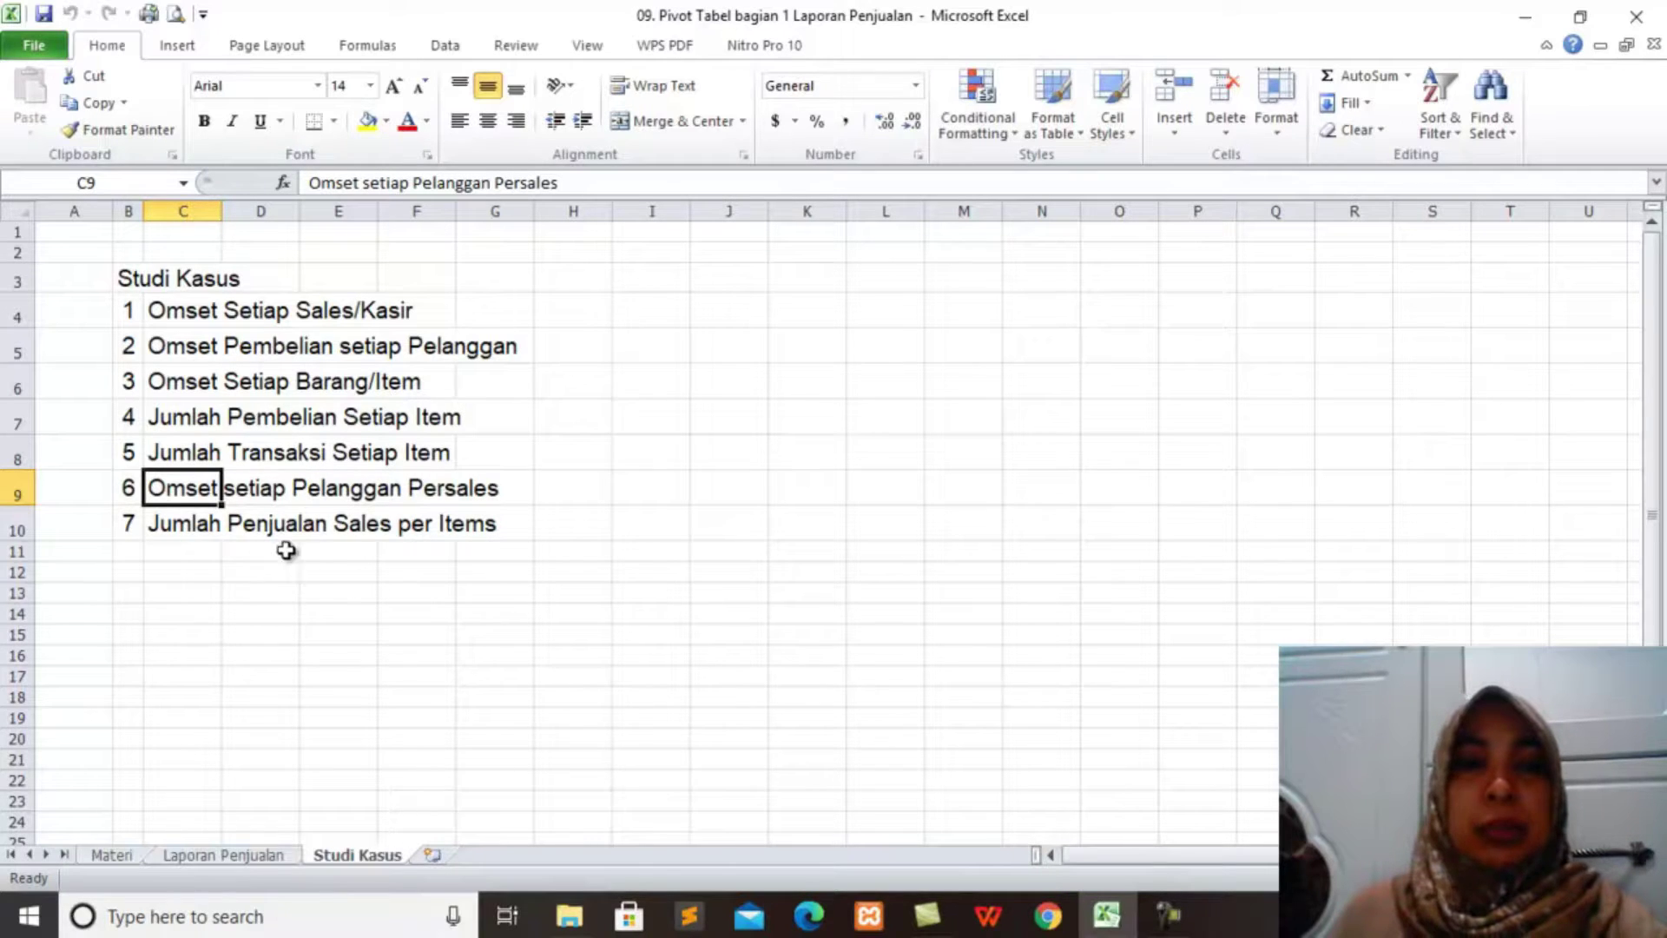
left_click(231, 858)
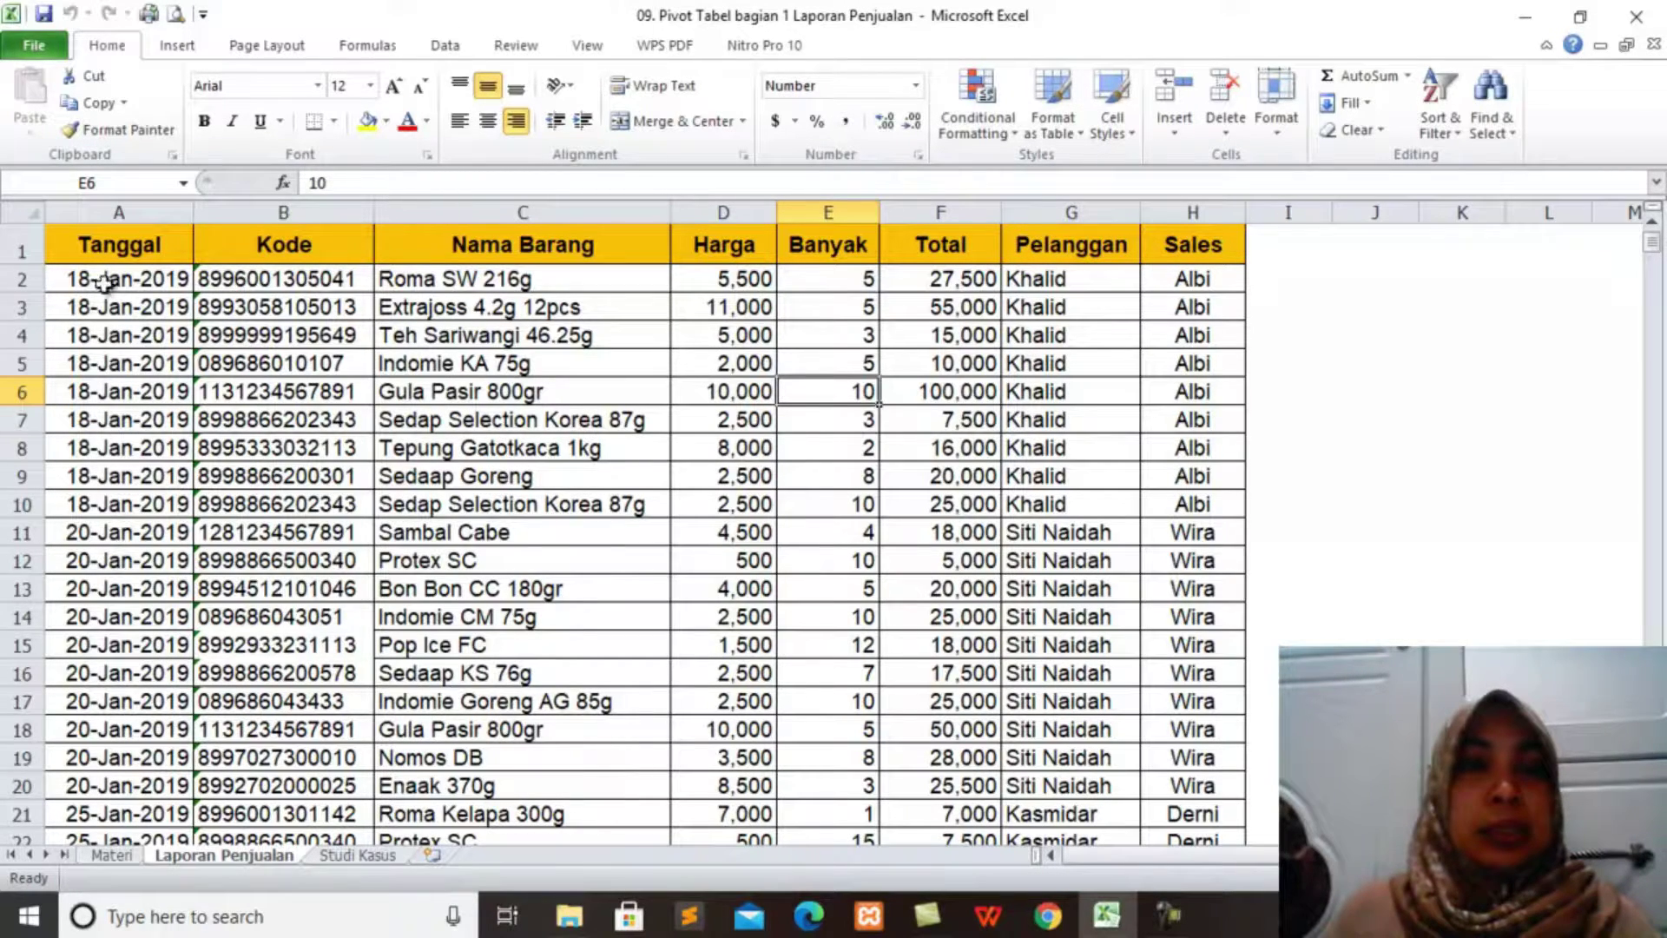
Select the whole sales table A1:H1053 and create a PivotTable from it on a new worksheet
left_click(96, 244)
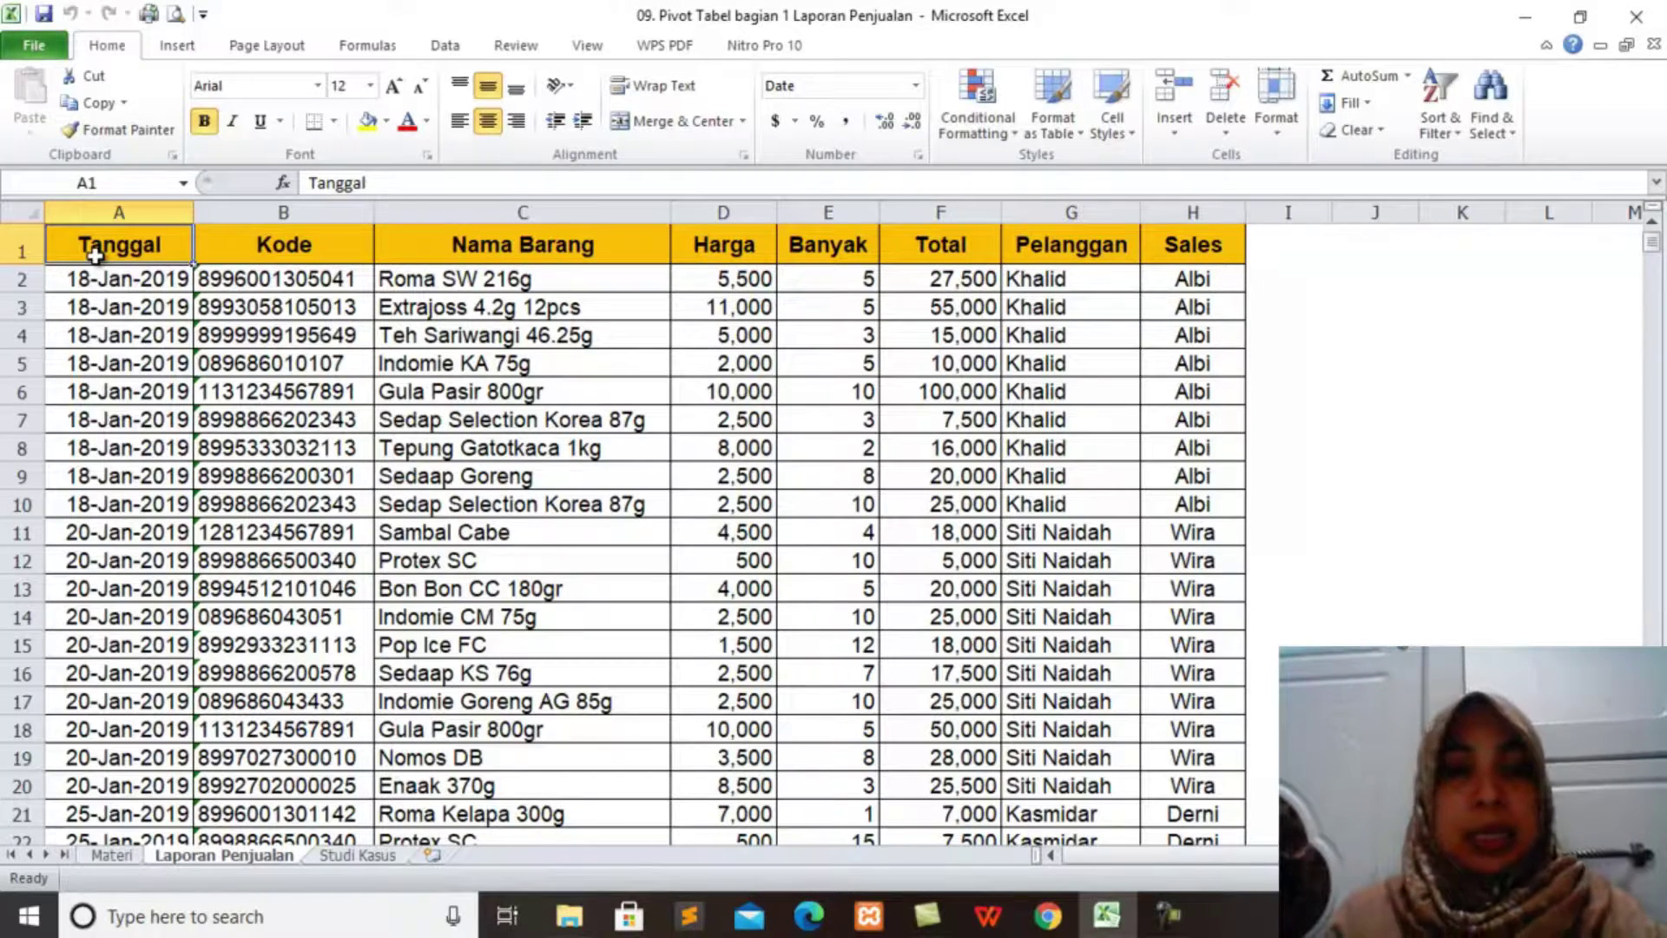
key("ctrl+shift+Right")
key("ctrl+shift+Down")
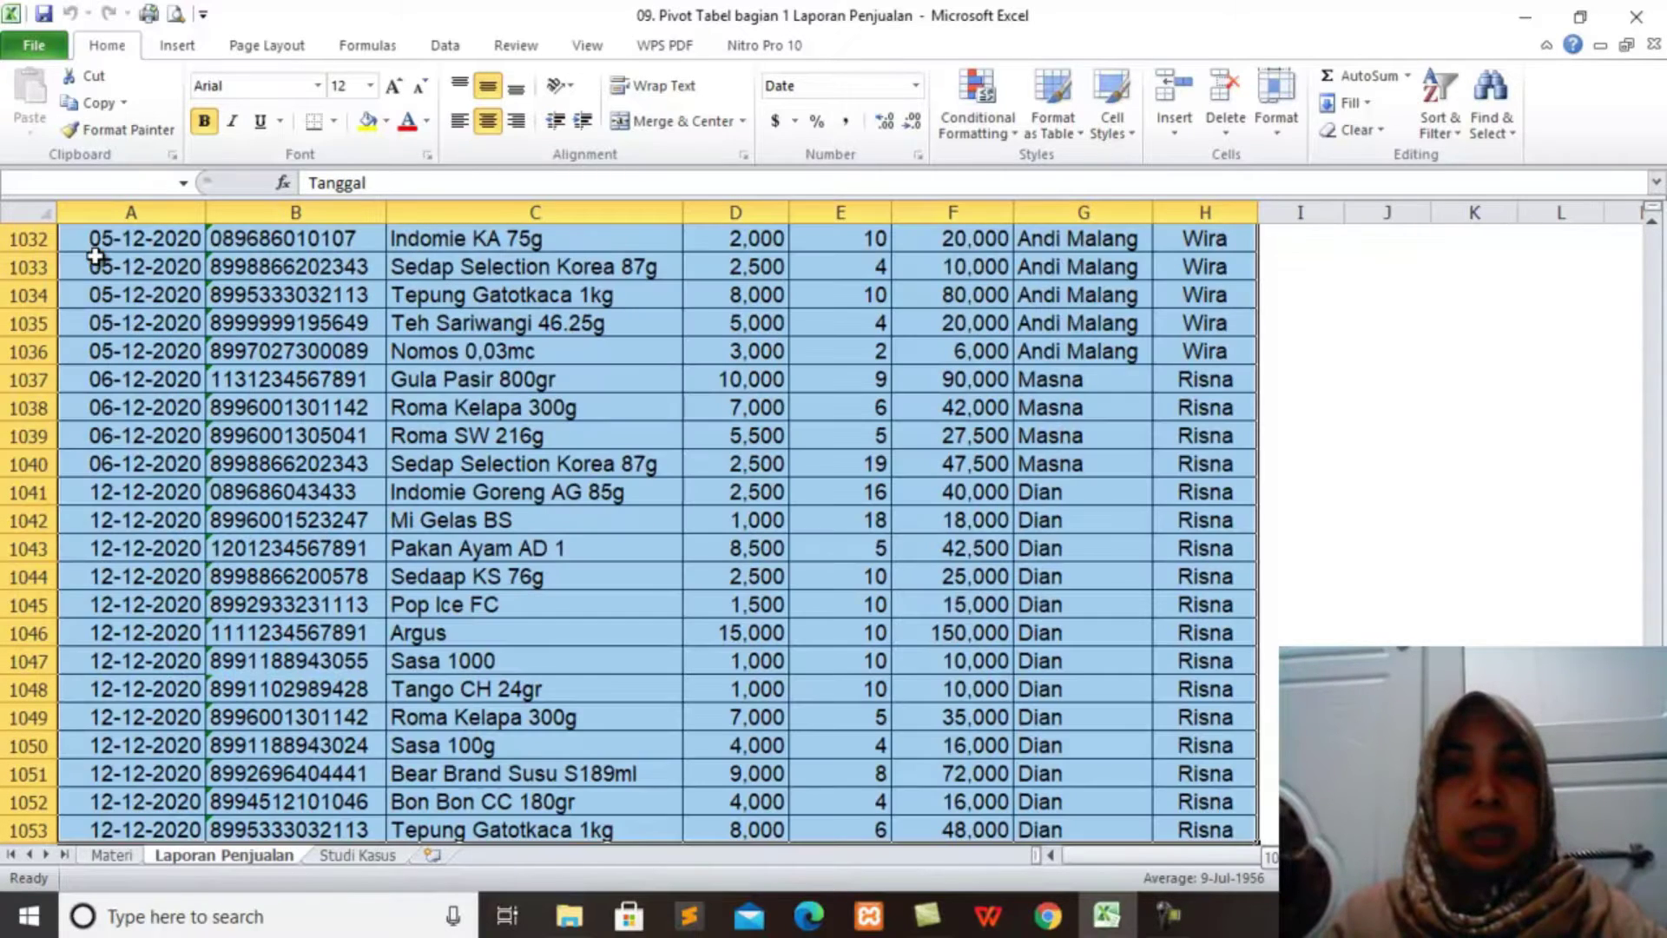
left_click(175, 49)
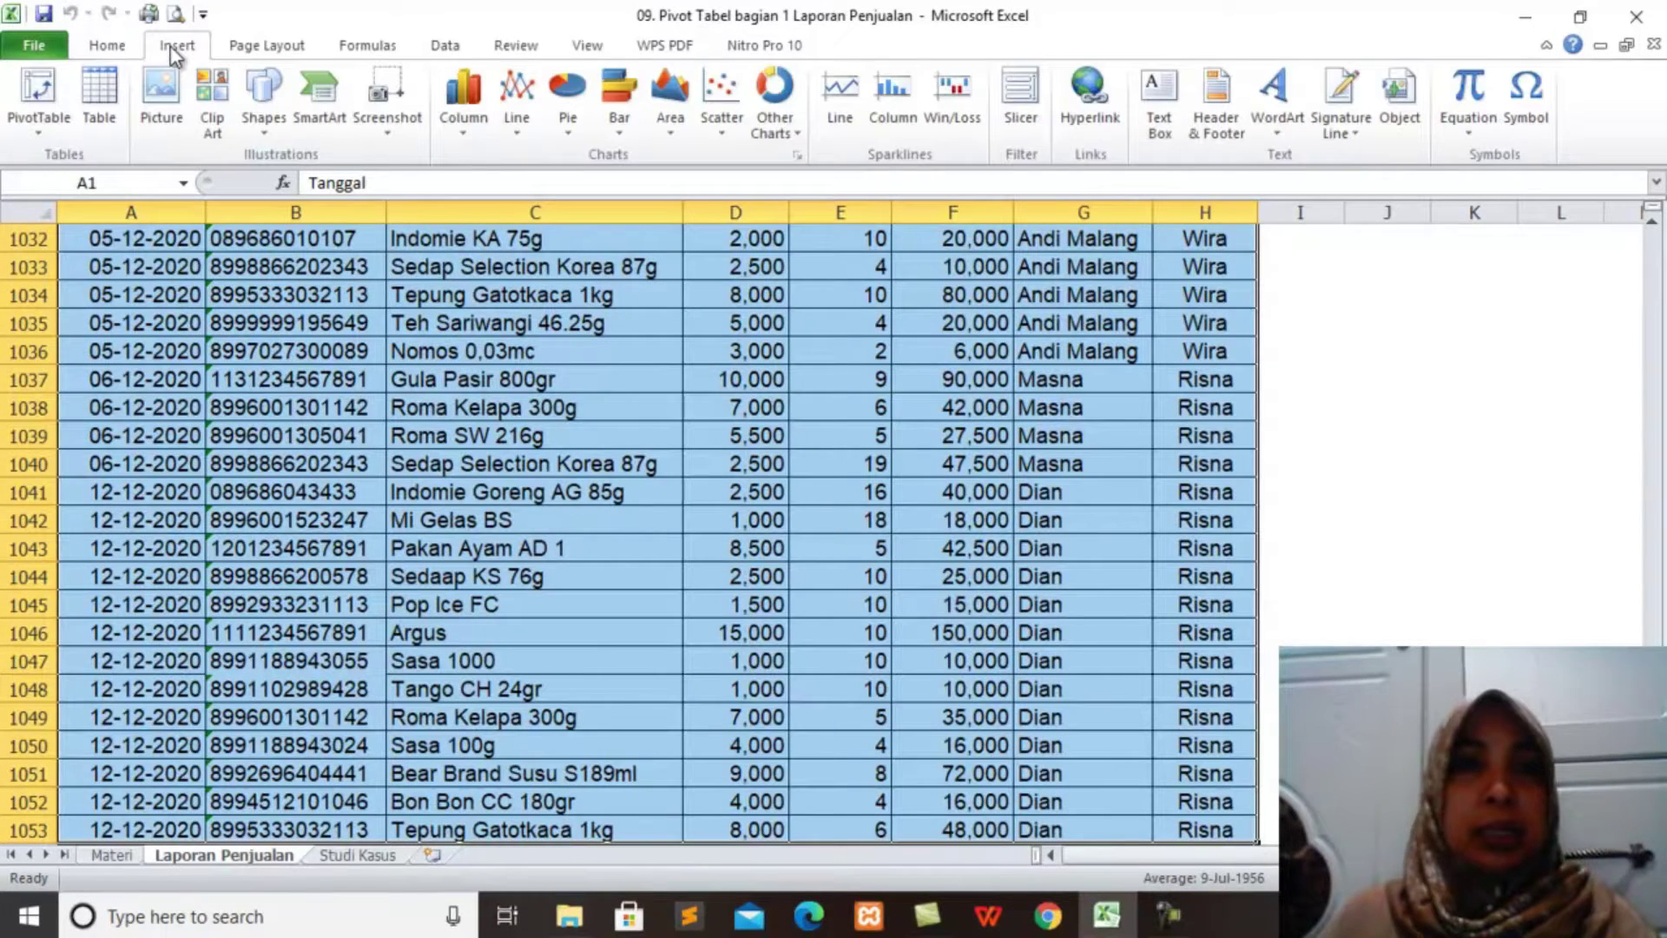
left_click(37, 124)
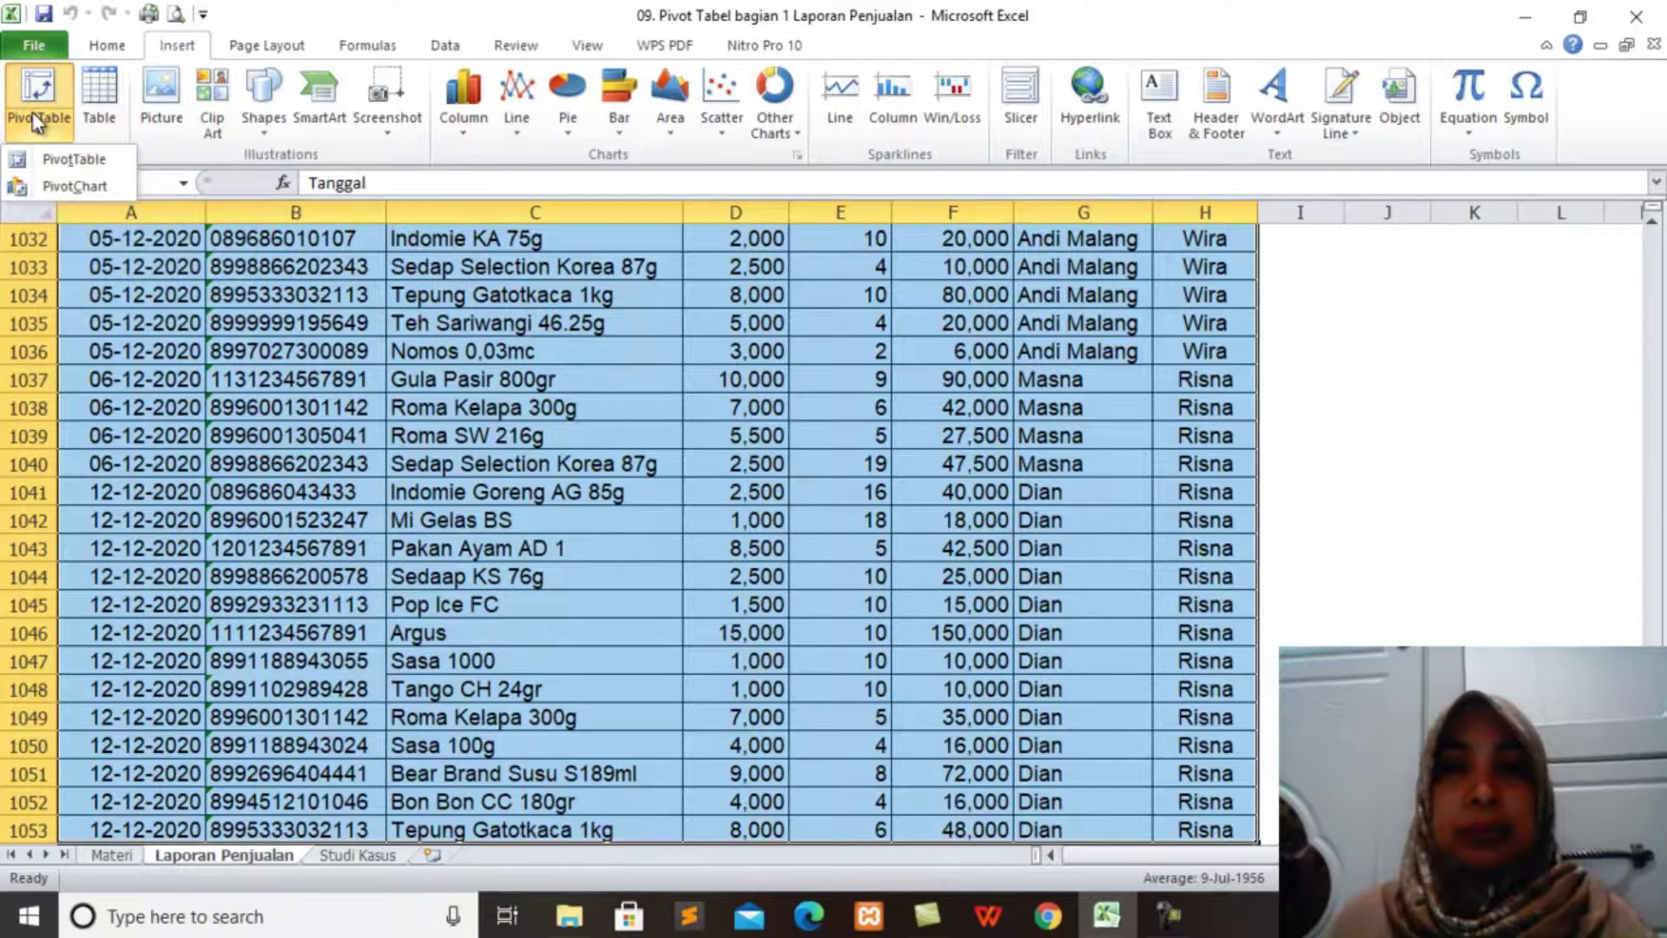
left_click(61, 158)
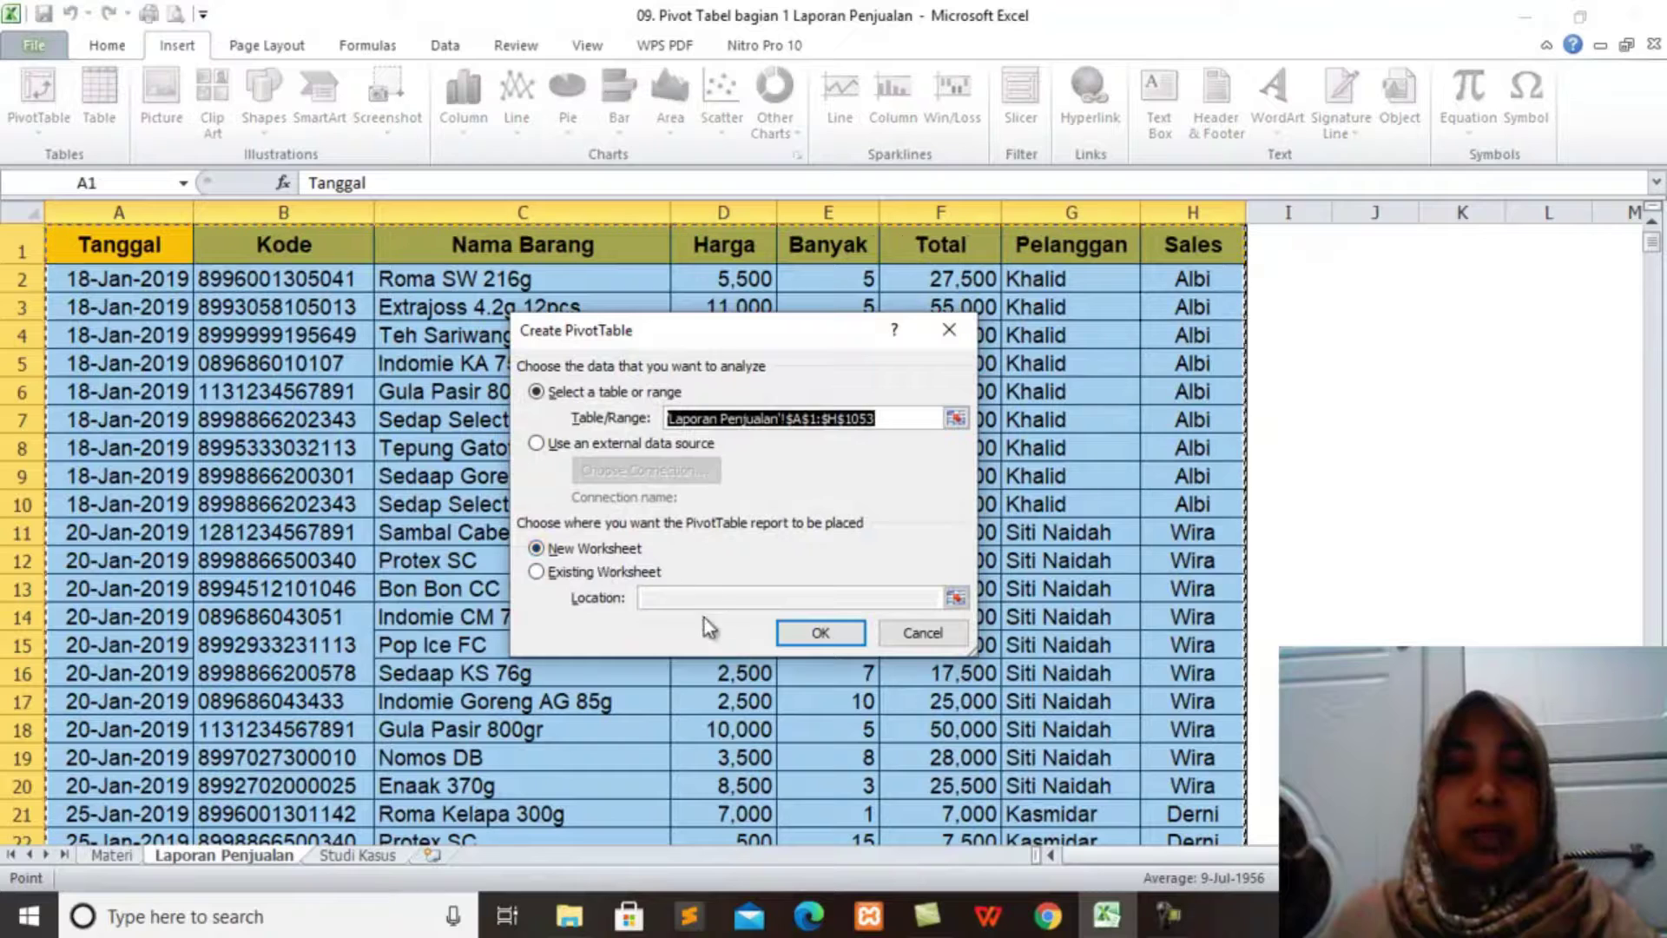
left_click(838, 636)
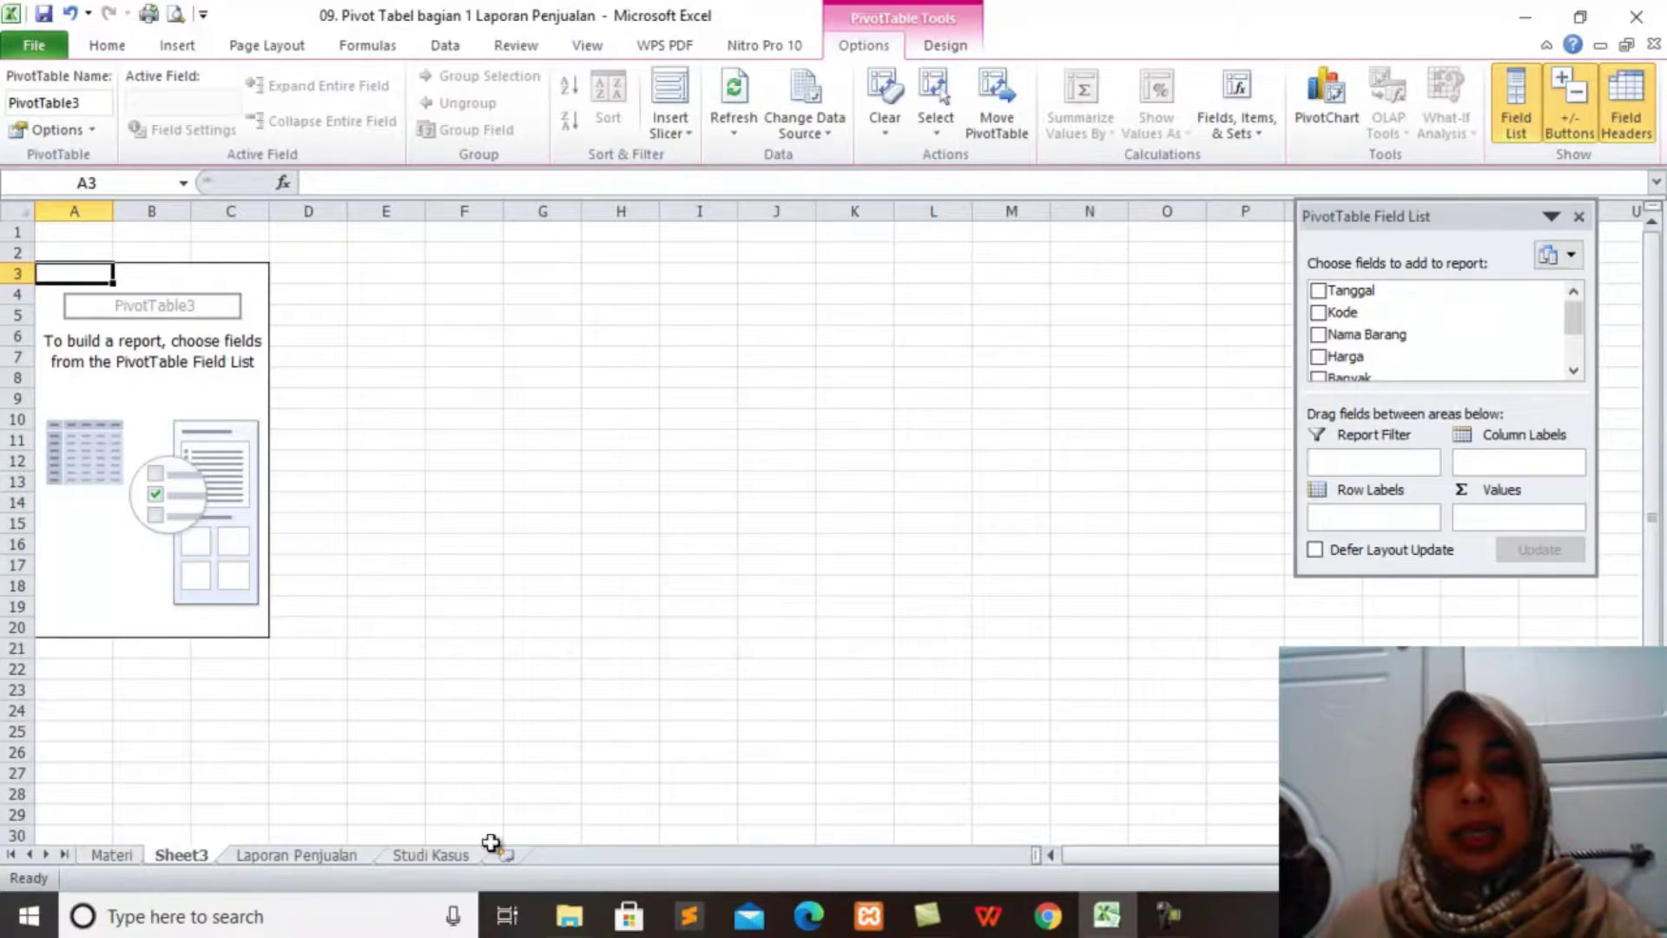
Check the first question on Studi Kasus against the Total and Sales columns in Laporan Penjualan, and return to Sheet3
left_click(439, 857)
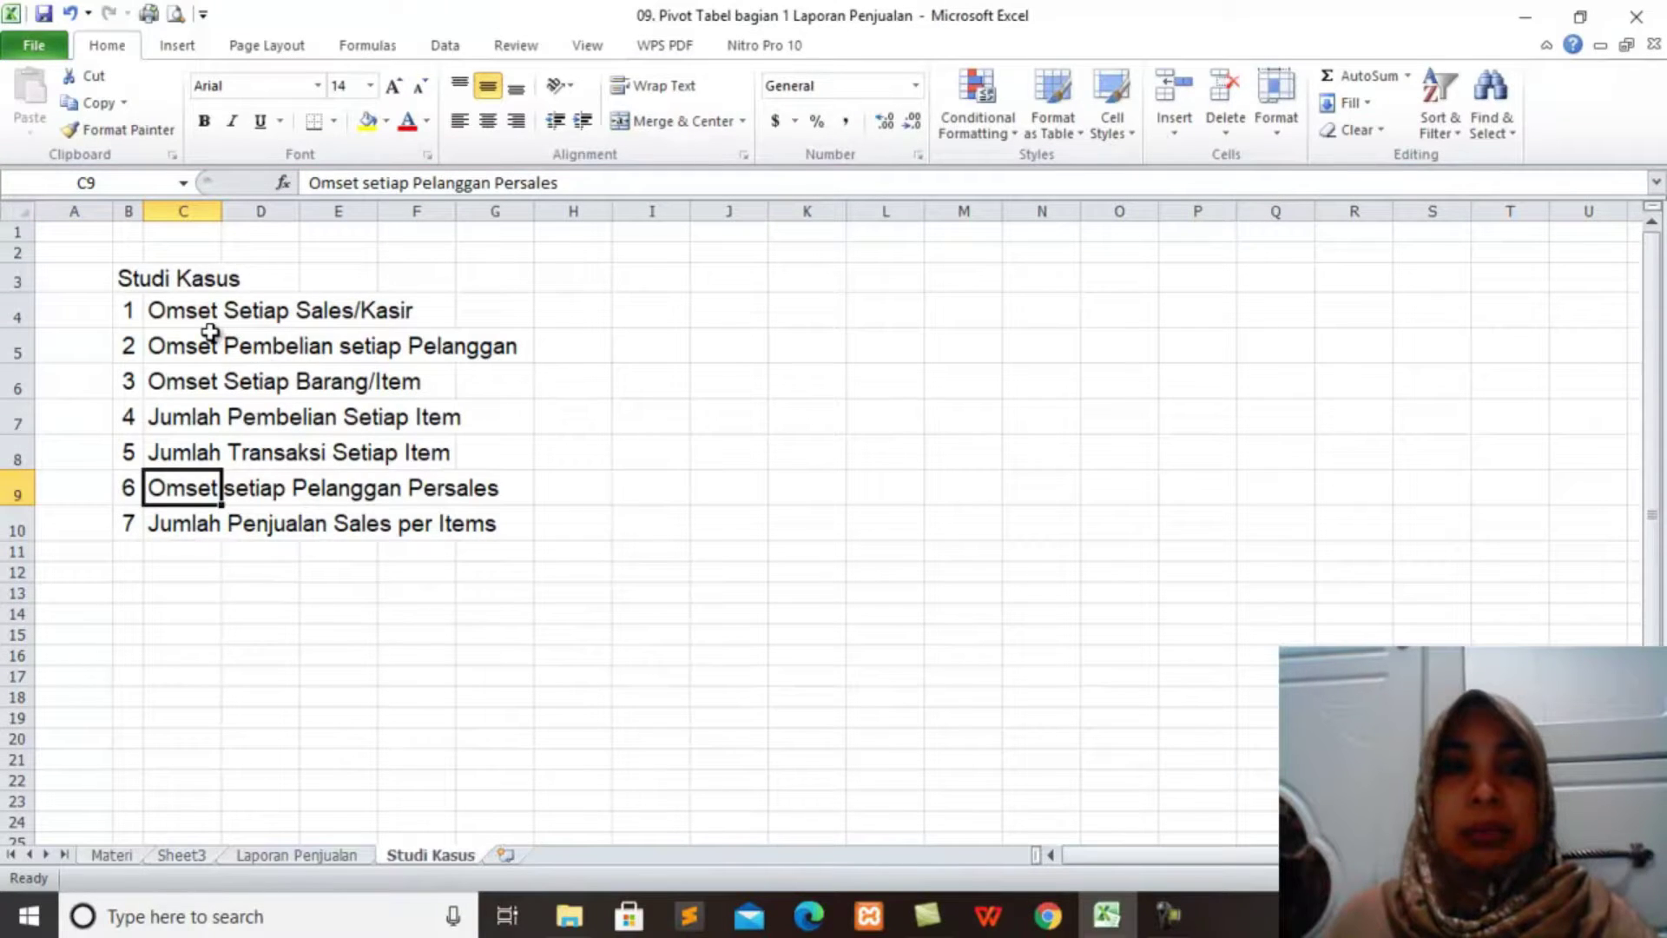
left_click(314, 857)
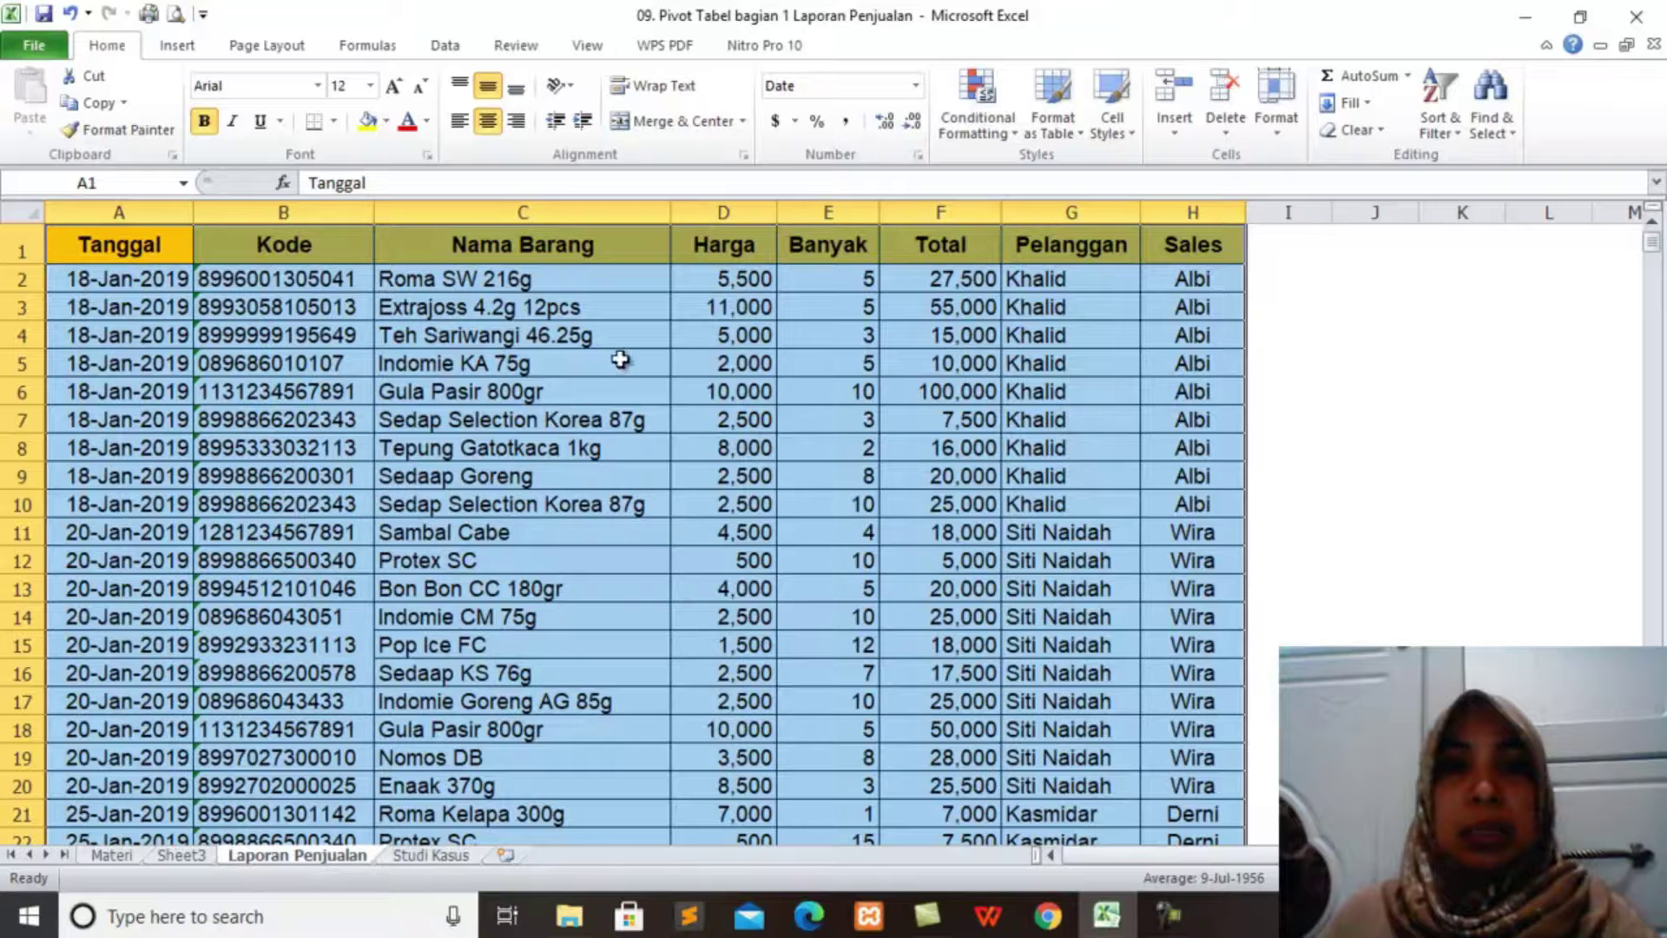
left_click(956, 276)
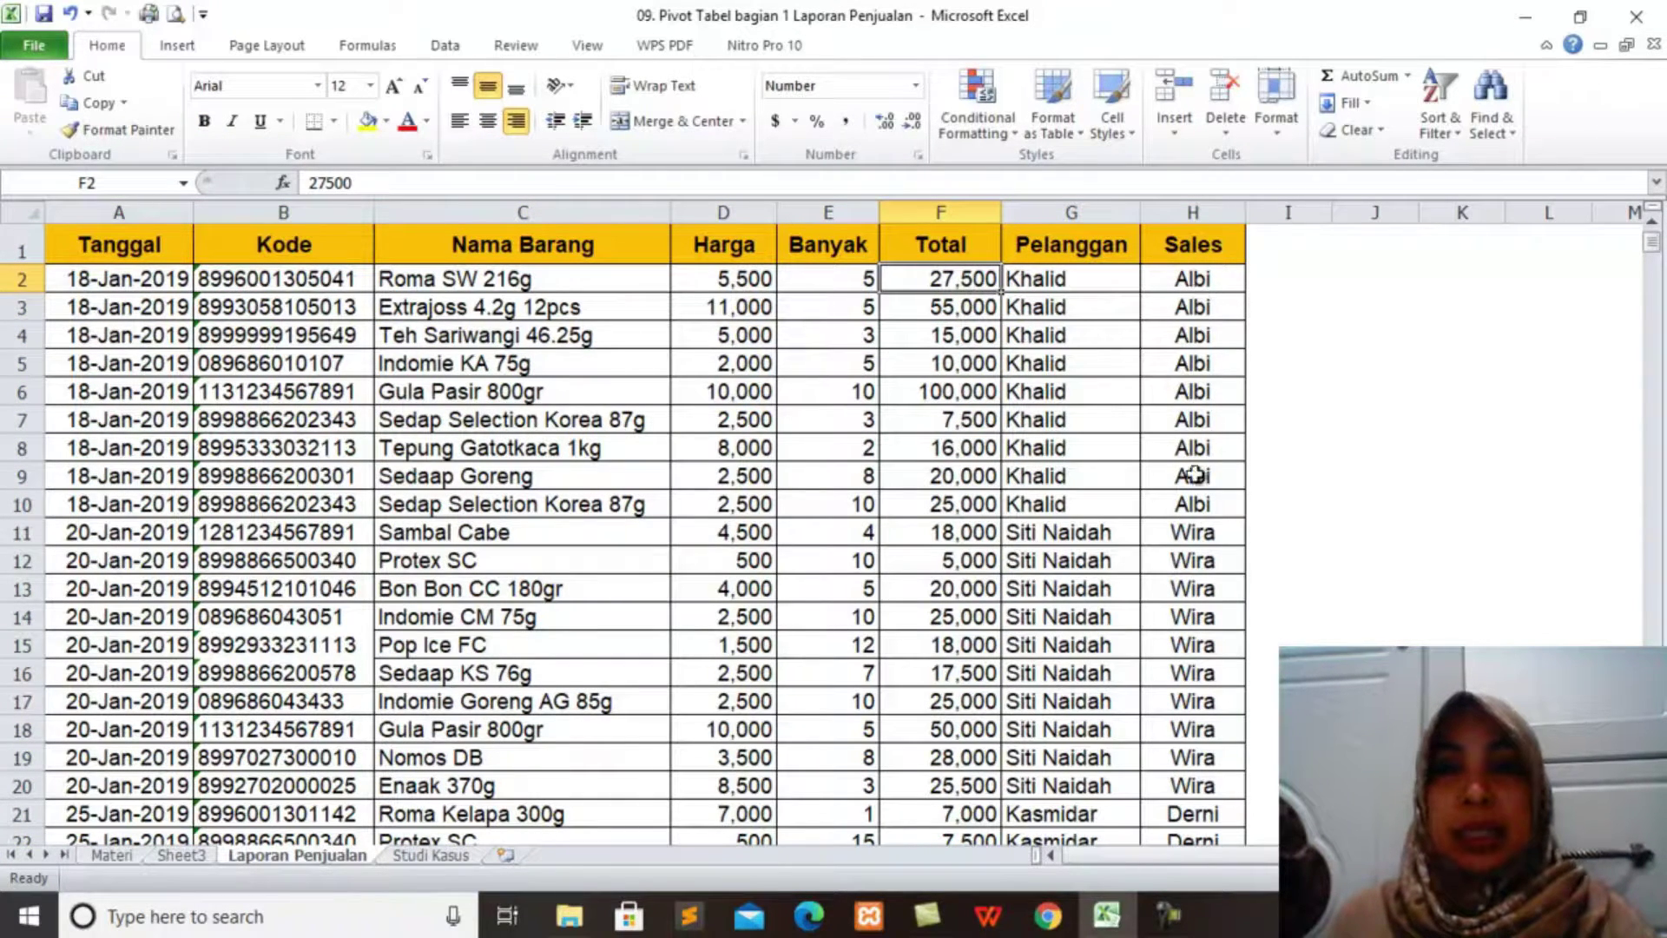
left_click(179, 856)
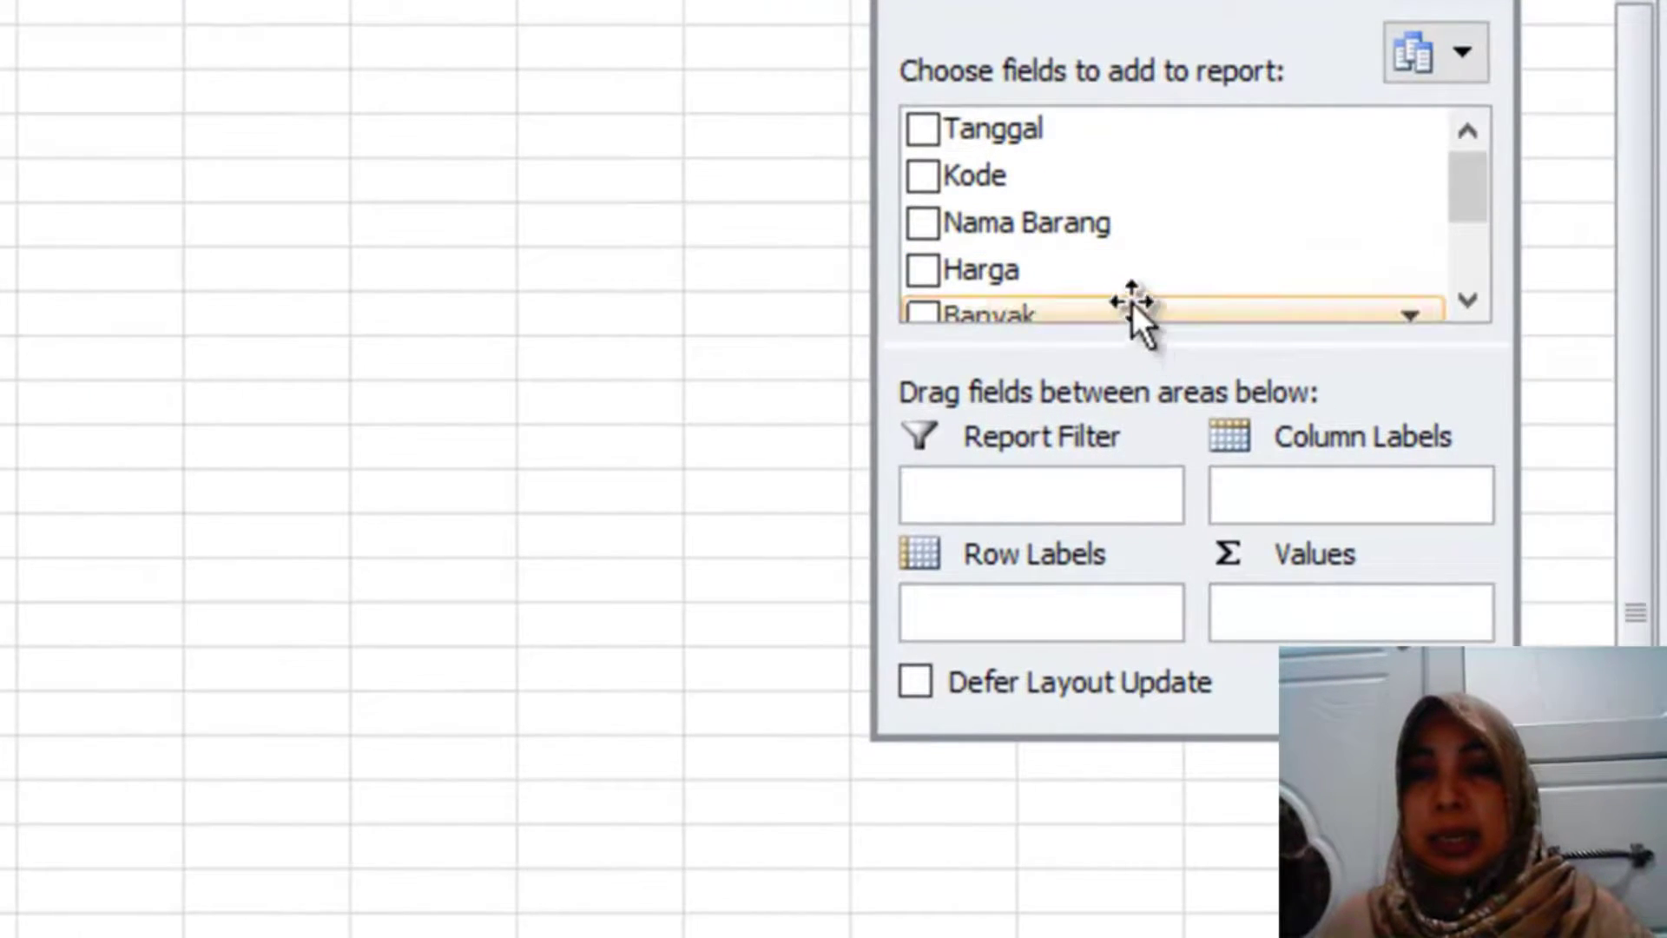
Summarise turnover per salesperson by placing Total in the pivot table's Values and Sales in its Row Labels
left_click(1470, 305)
left_click(1471, 306)
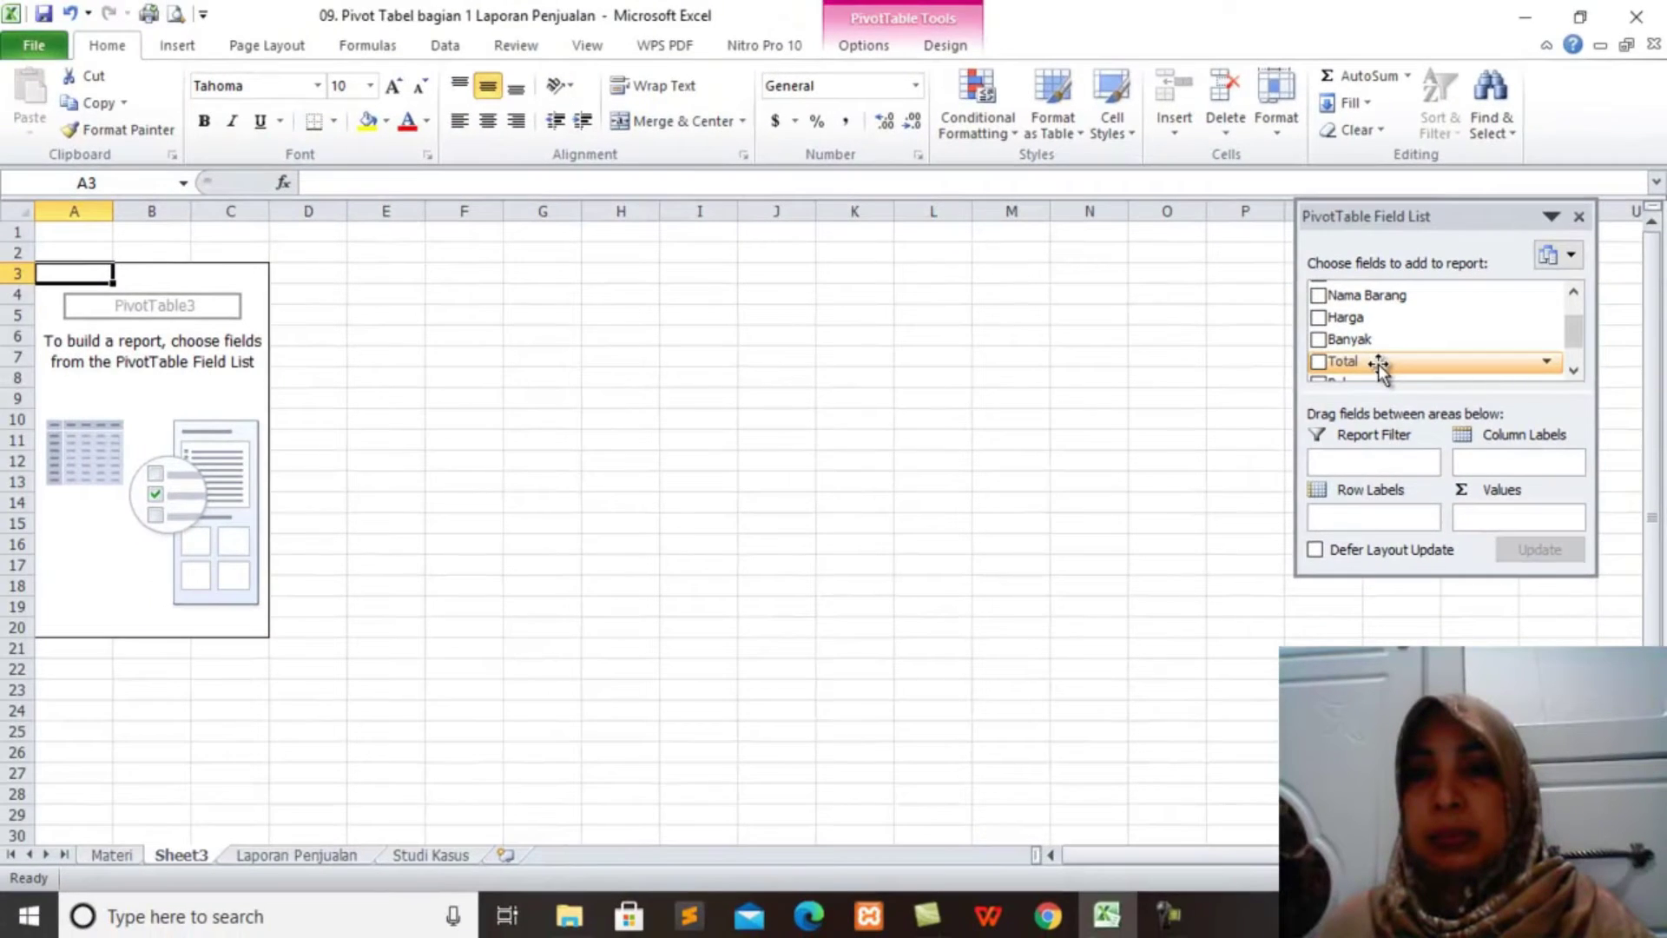
left_click_drag(1050, 282, 1229, 505)
left_click_drag(1461, 469, 1488, 517)
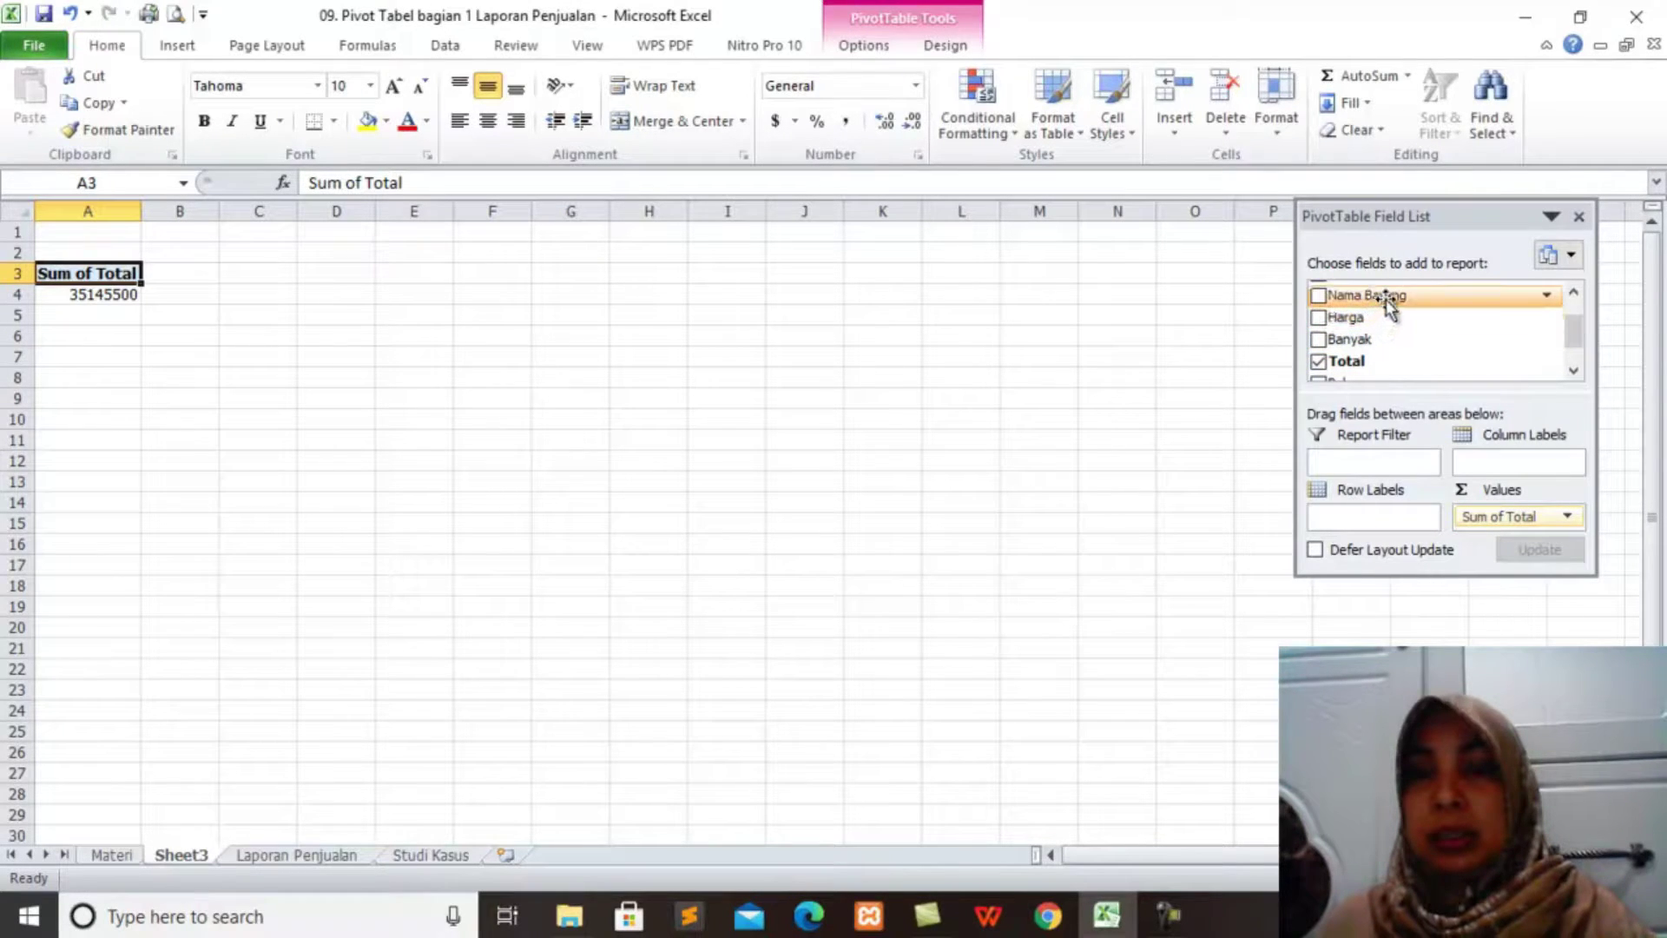
mouse_move(1577, 345)
left_mouse_down()
mouse_move(1576, 324)
mouse_move(1586, 369)
left_mouse_up()
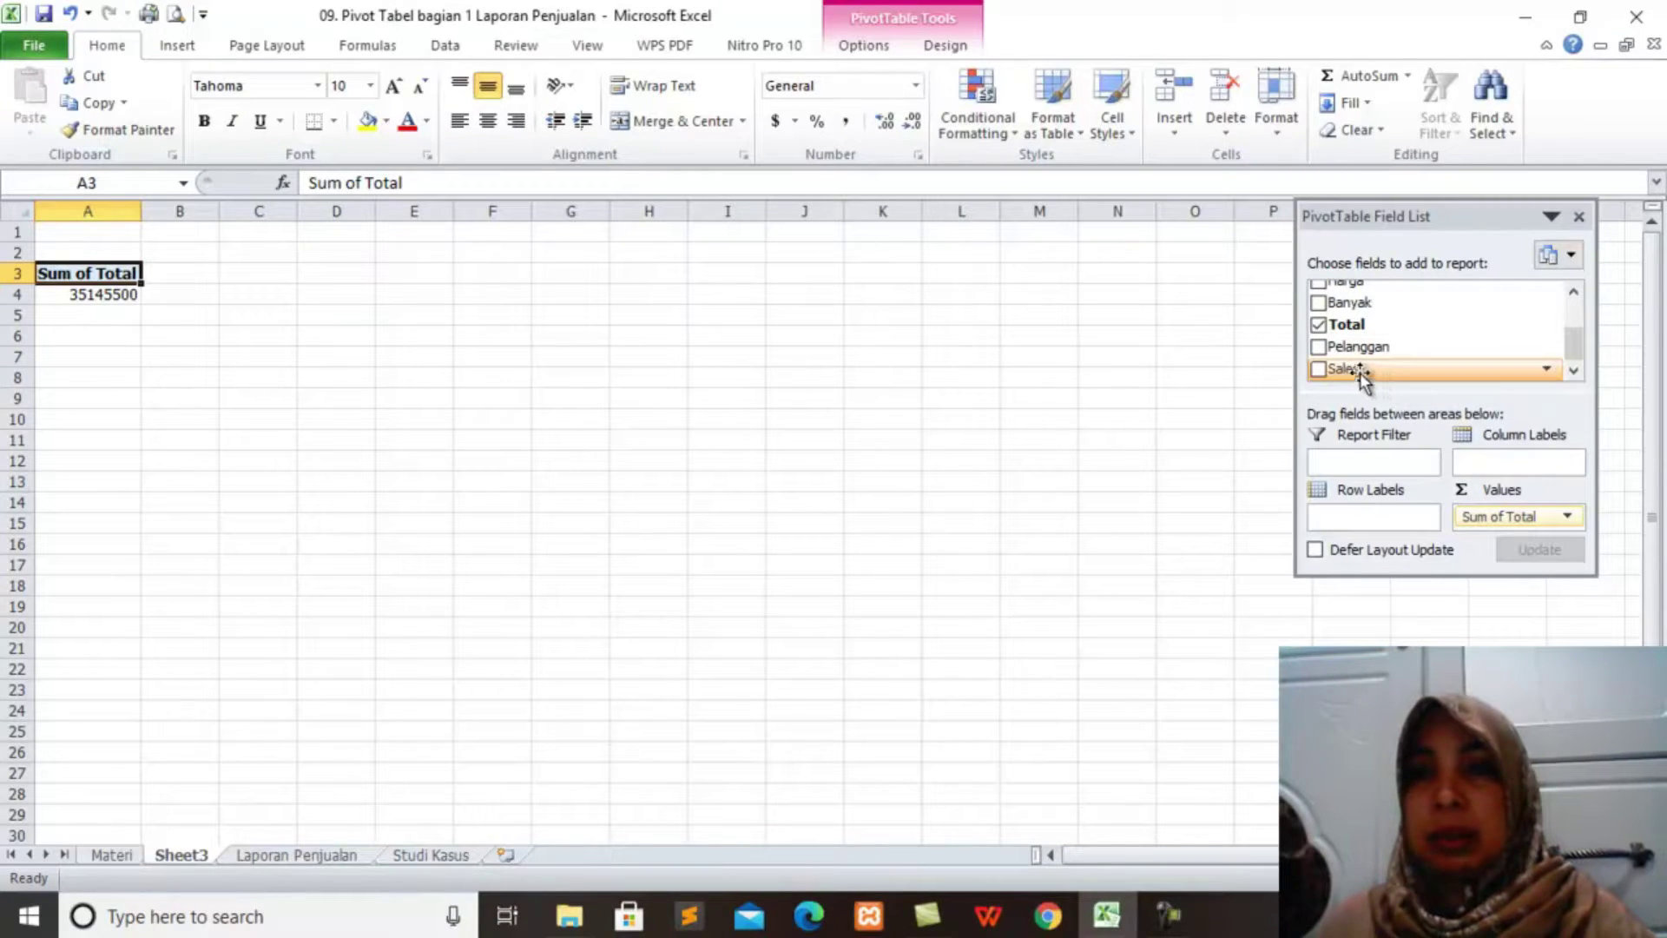
left_click_drag(1361, 372, 1378, 525)
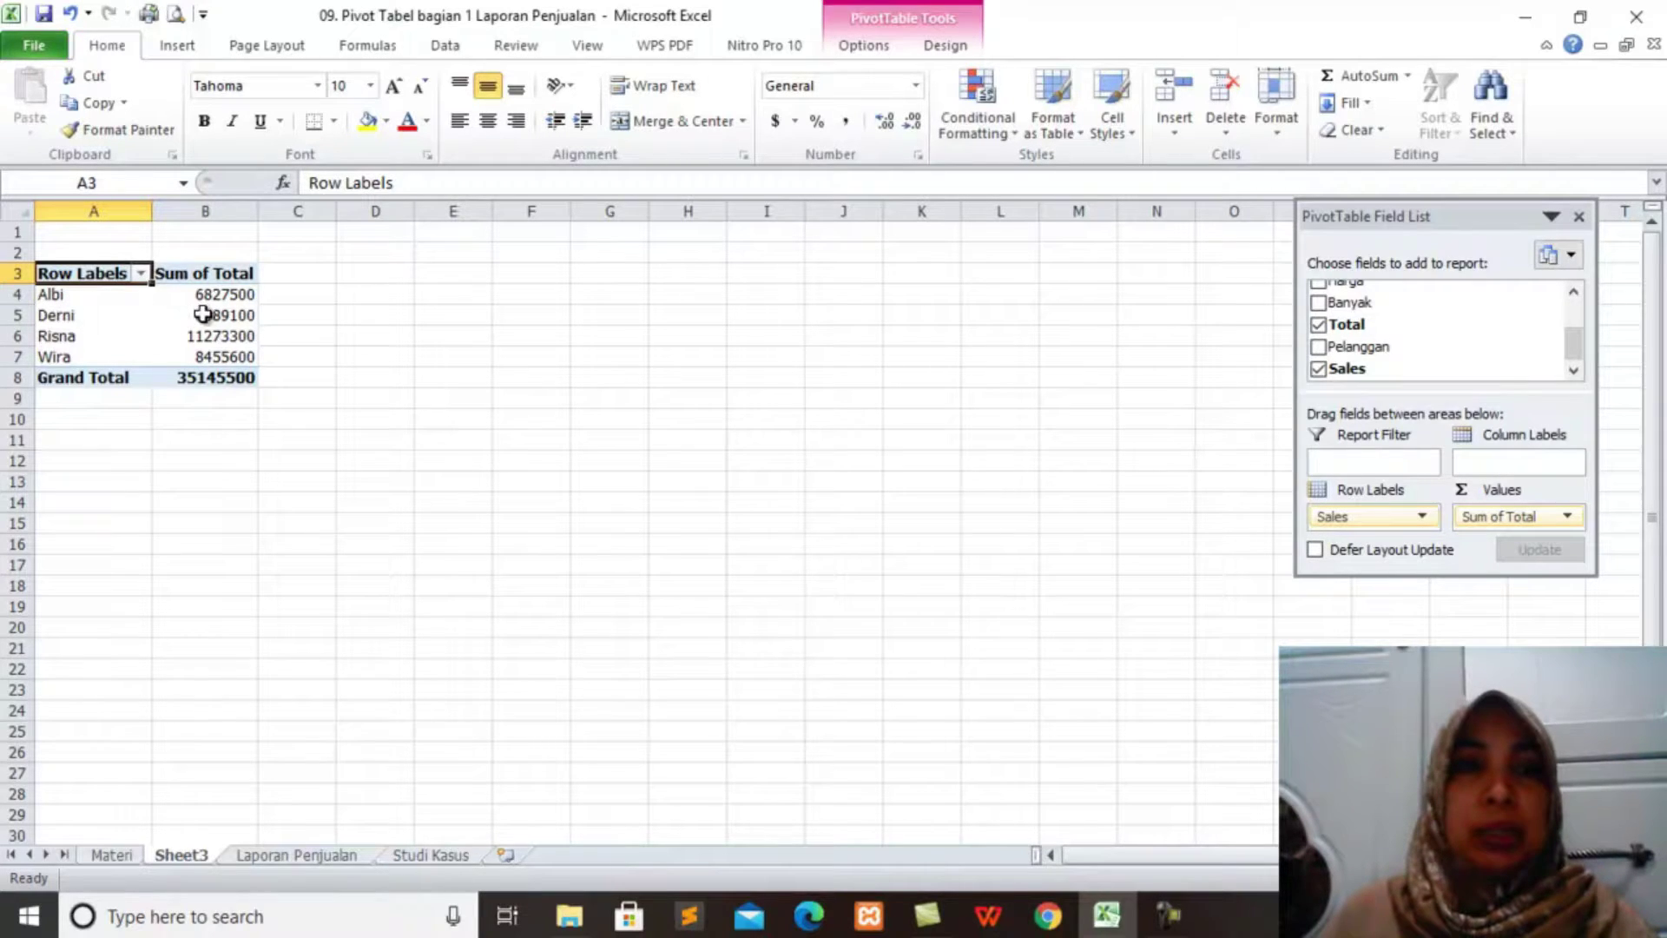
mouse_move(205, 314)
mouse_move(215, 373)
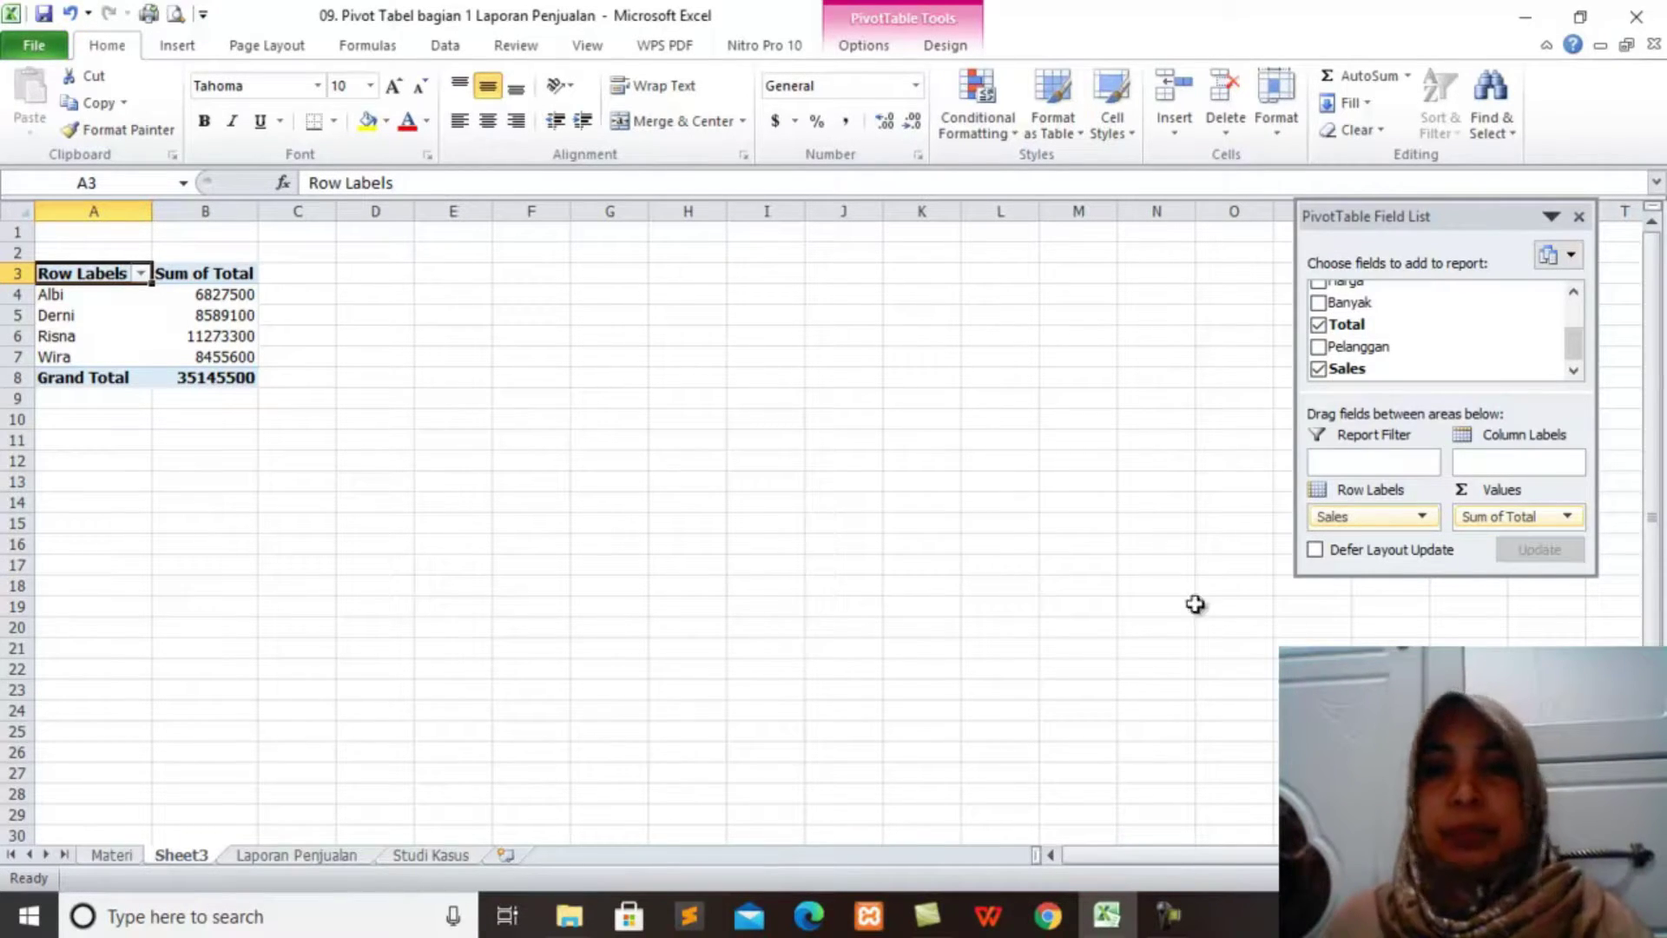
Remove Sales and Sum of Total from the pivot table and check the second question on the Studi Kasus sheet
left_click_drag(1380, 518, 1258, 547)
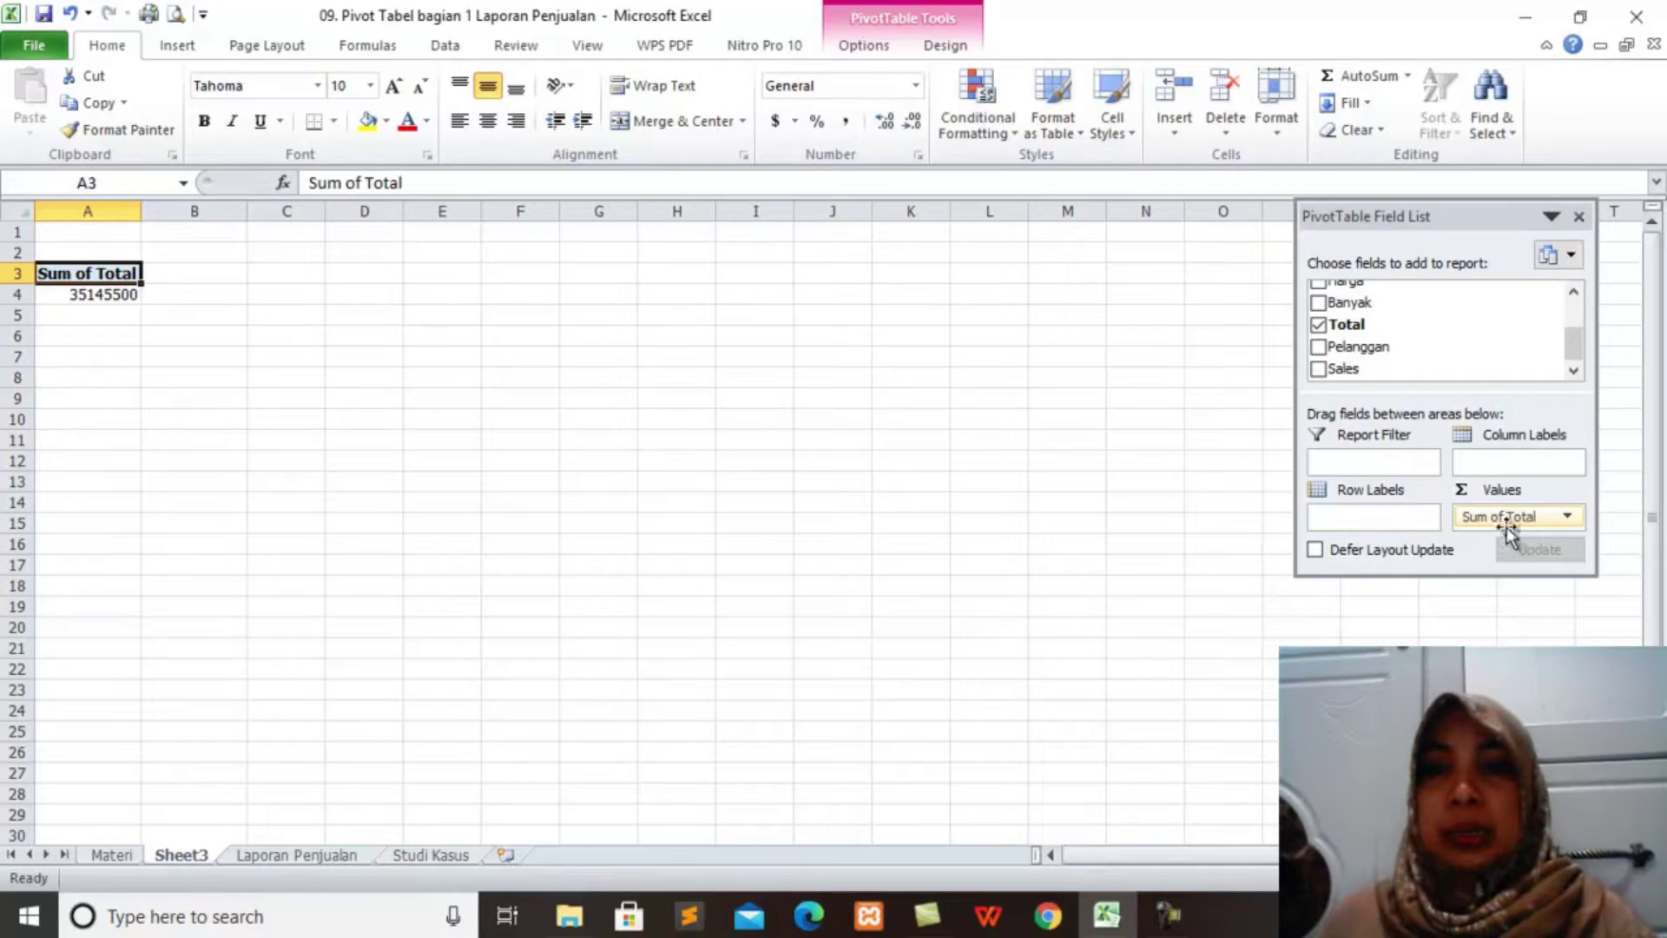
left_click_drag(1506, 521, 1198, 526)
left_click(422, 855)
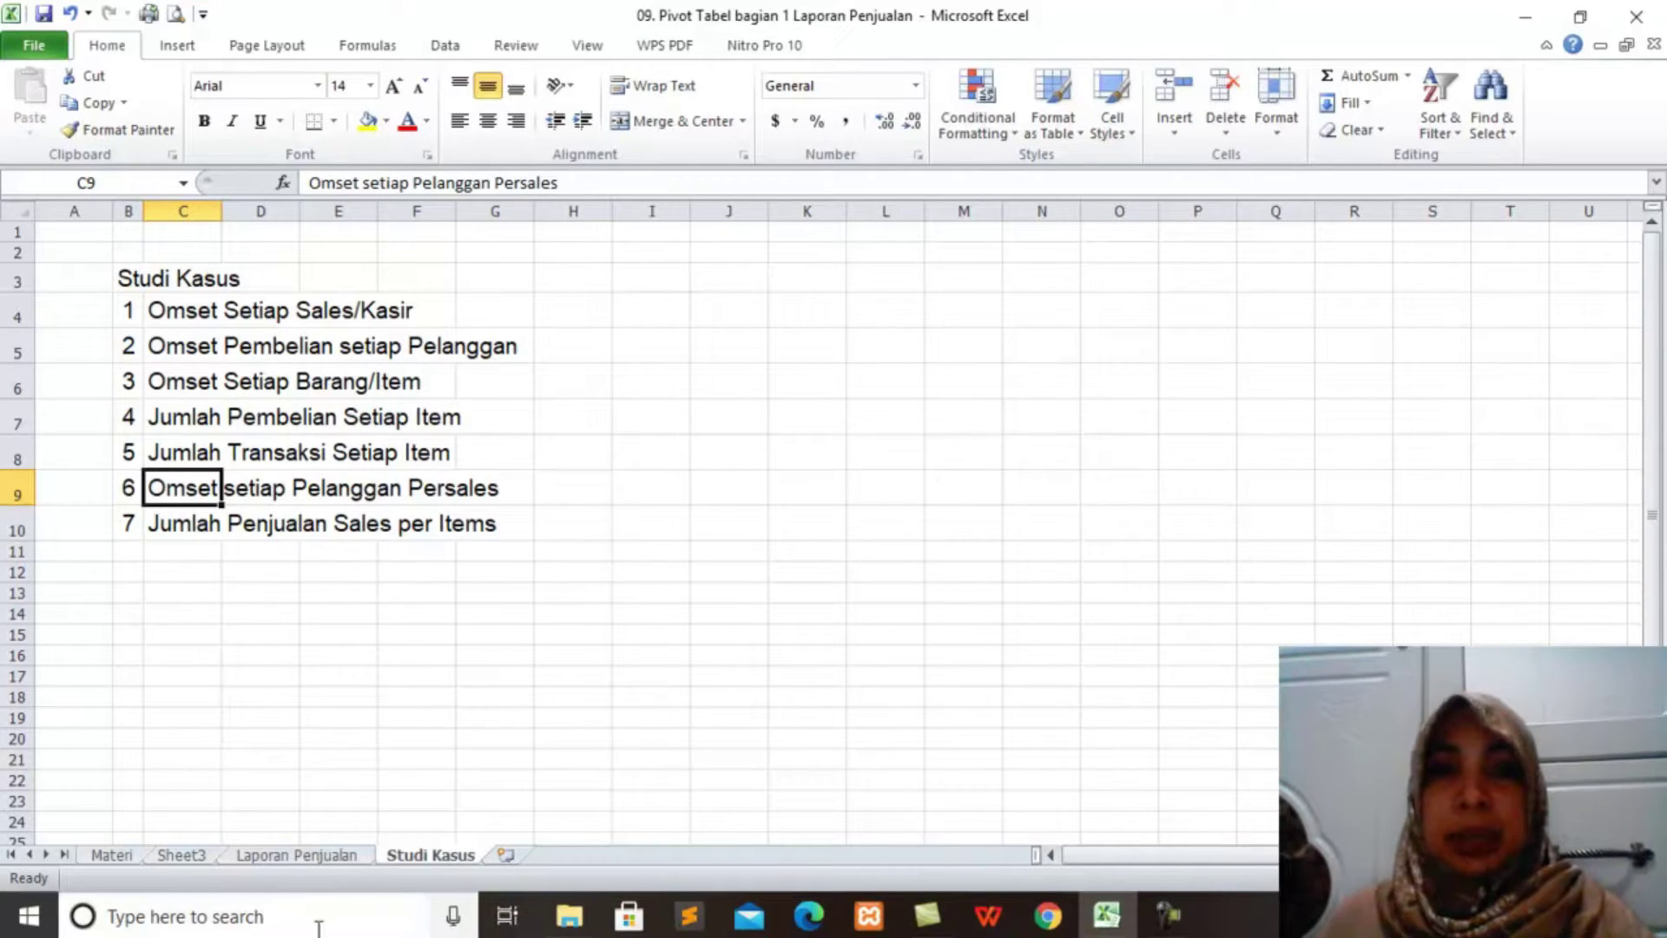
left_click(194, 860)
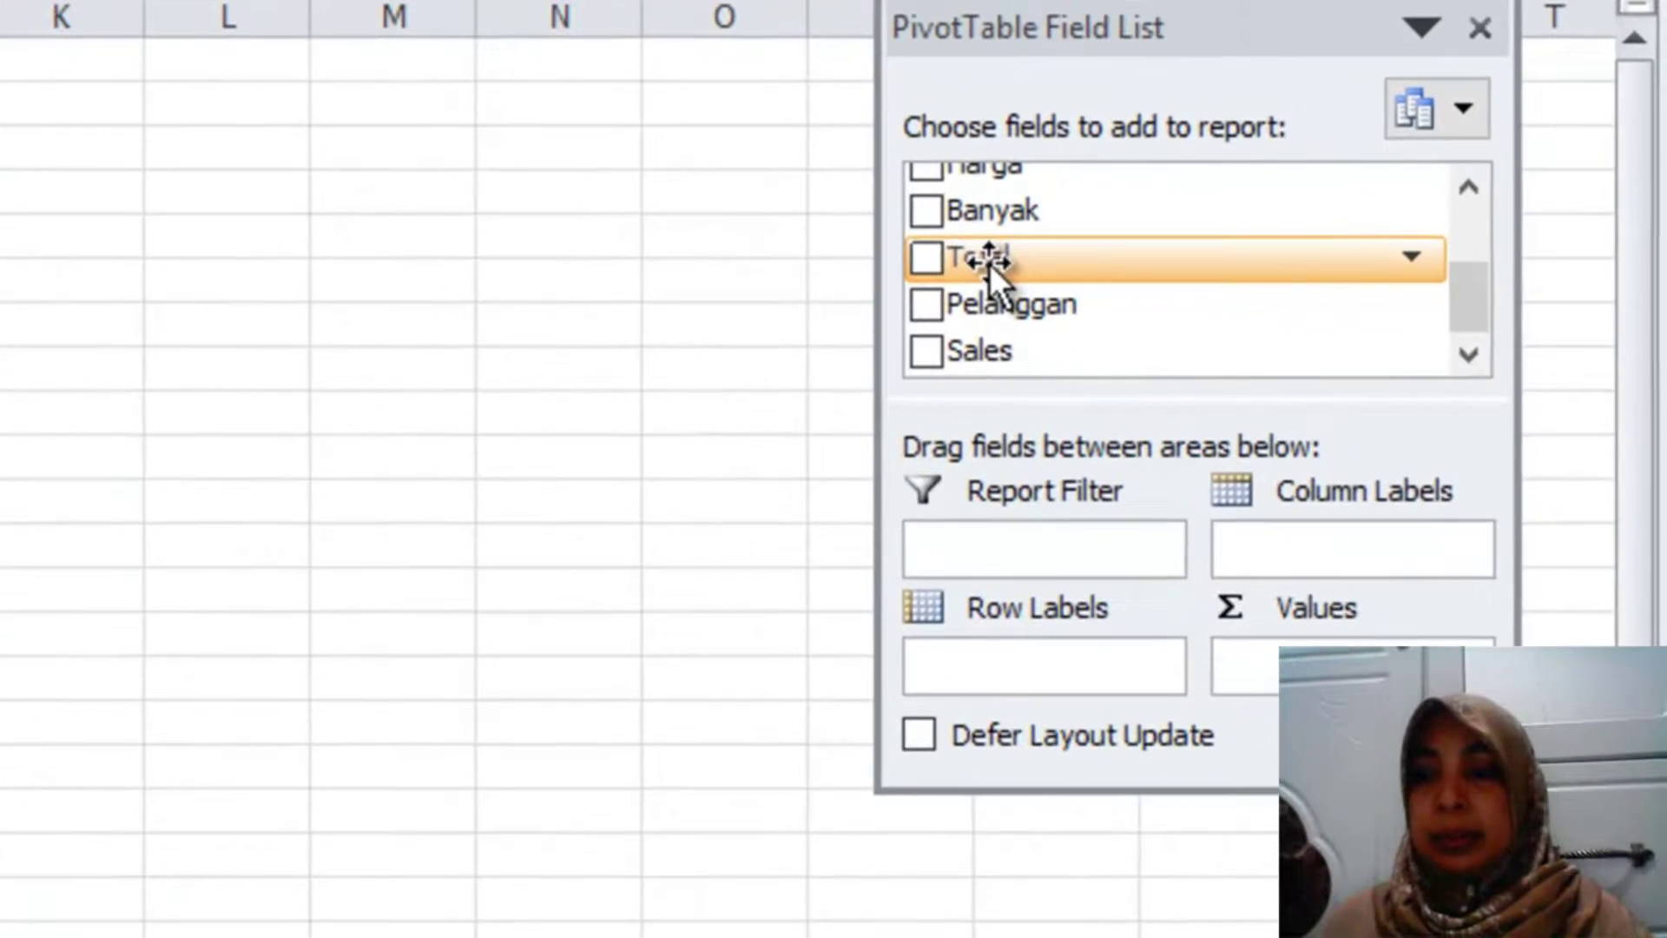
Summarise purchase turnover per customer by placing Total in the Values and Pelanggan in the Row Labels
left_click_drag(1350, 328, 1377, 349)
left_click_drag(1049, 315, 1258, 668)
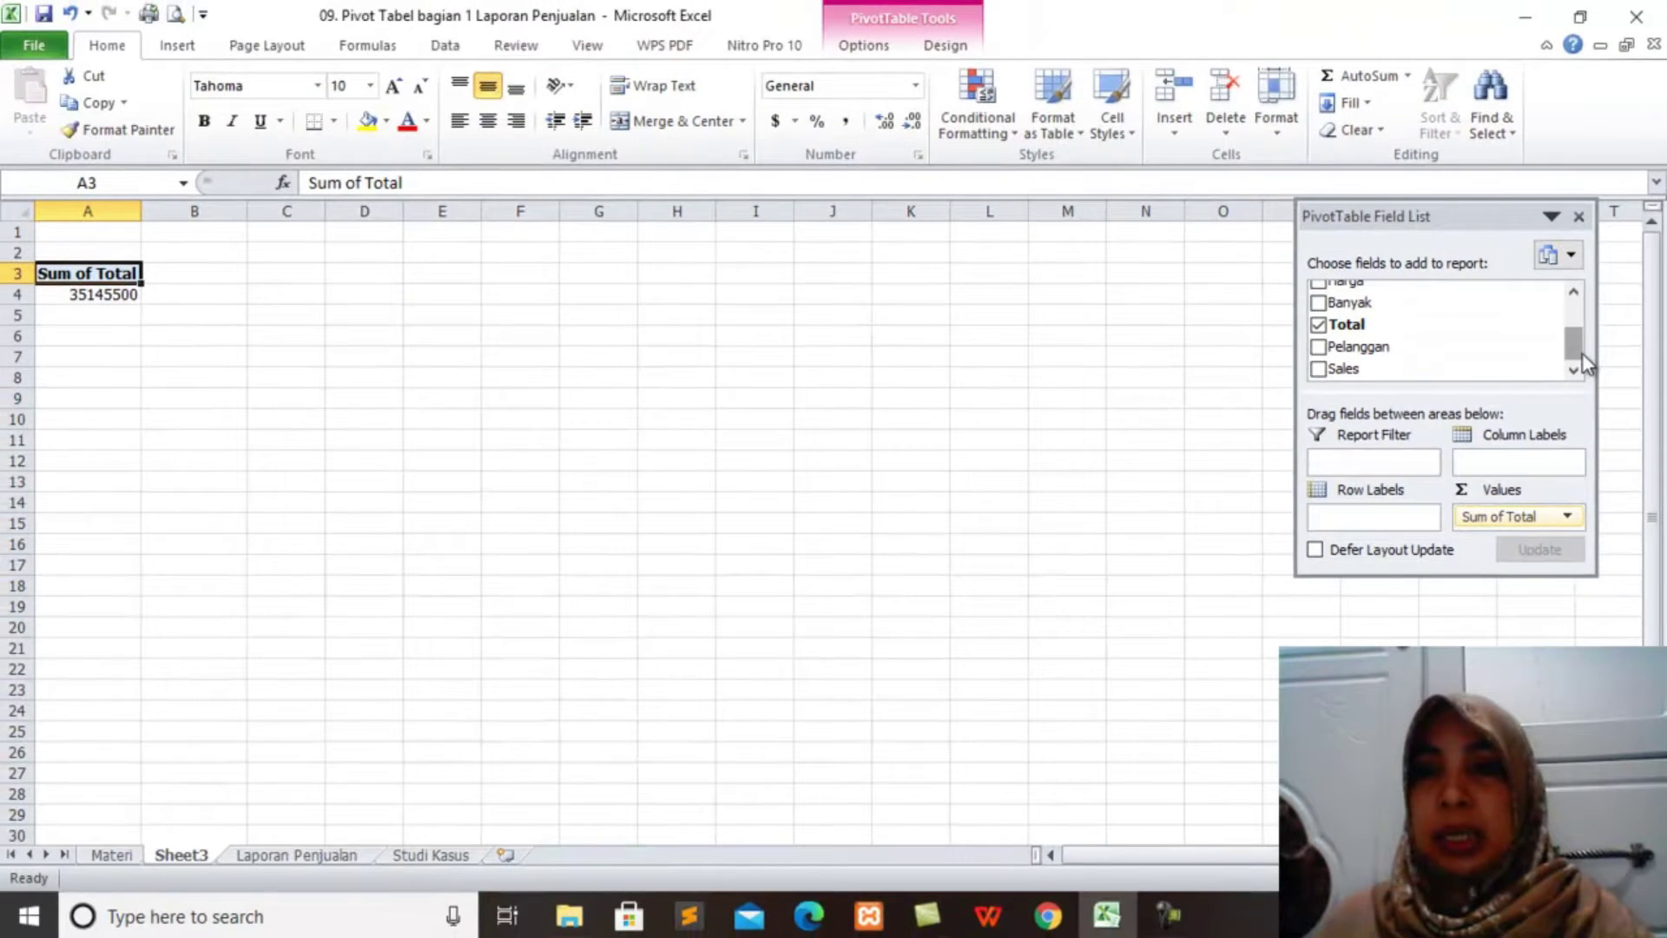
left_click_drag(1415, 344, 1373, 463)
left_click_drag(1387, 524, 1387, 523)
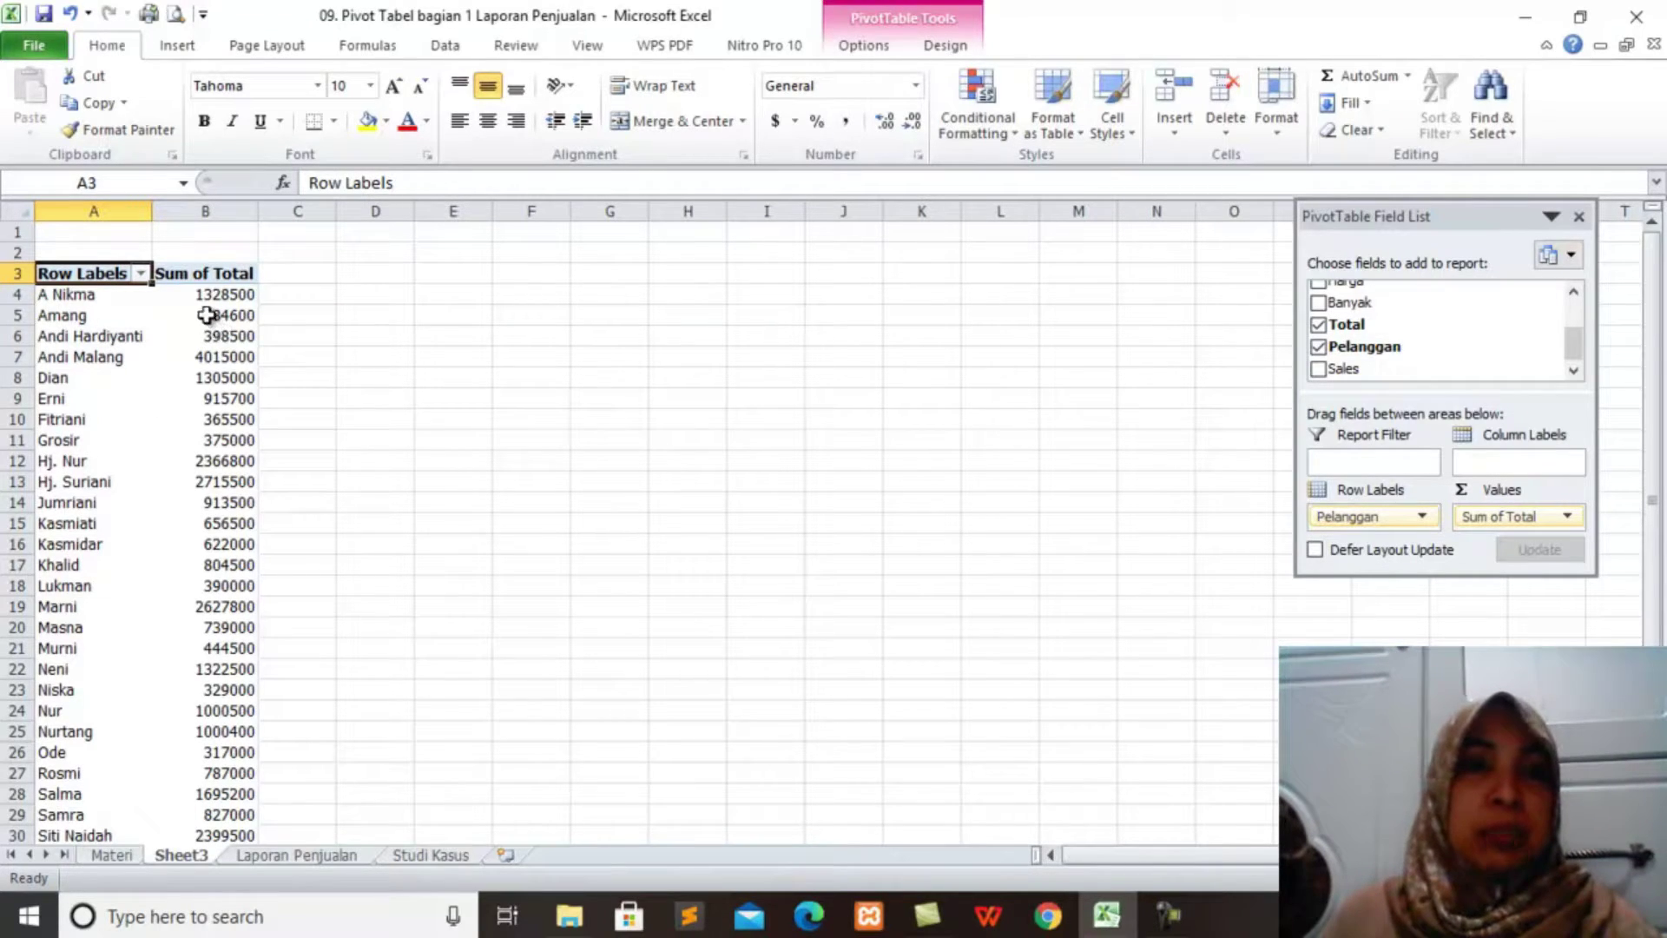
mouse_move(198, 311)
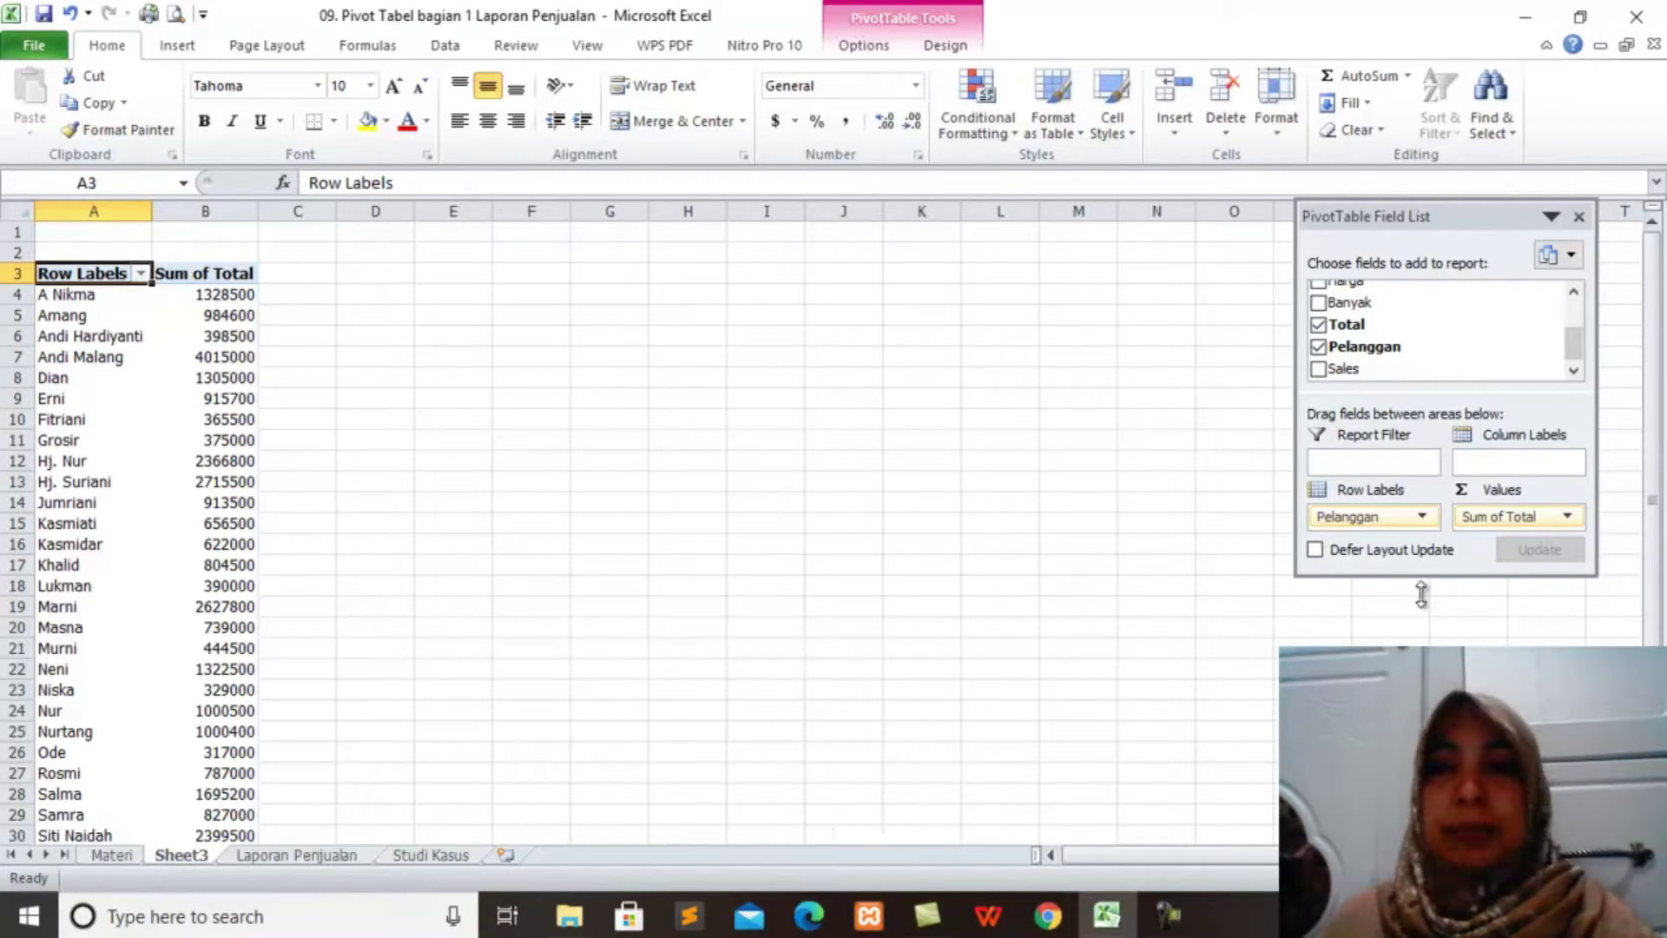
Clear Pelanggan and Sum of Total from the pivot table and check the third question on the Studi Kasus sheet
left_click_drag(1380, 517, 1116, 483)
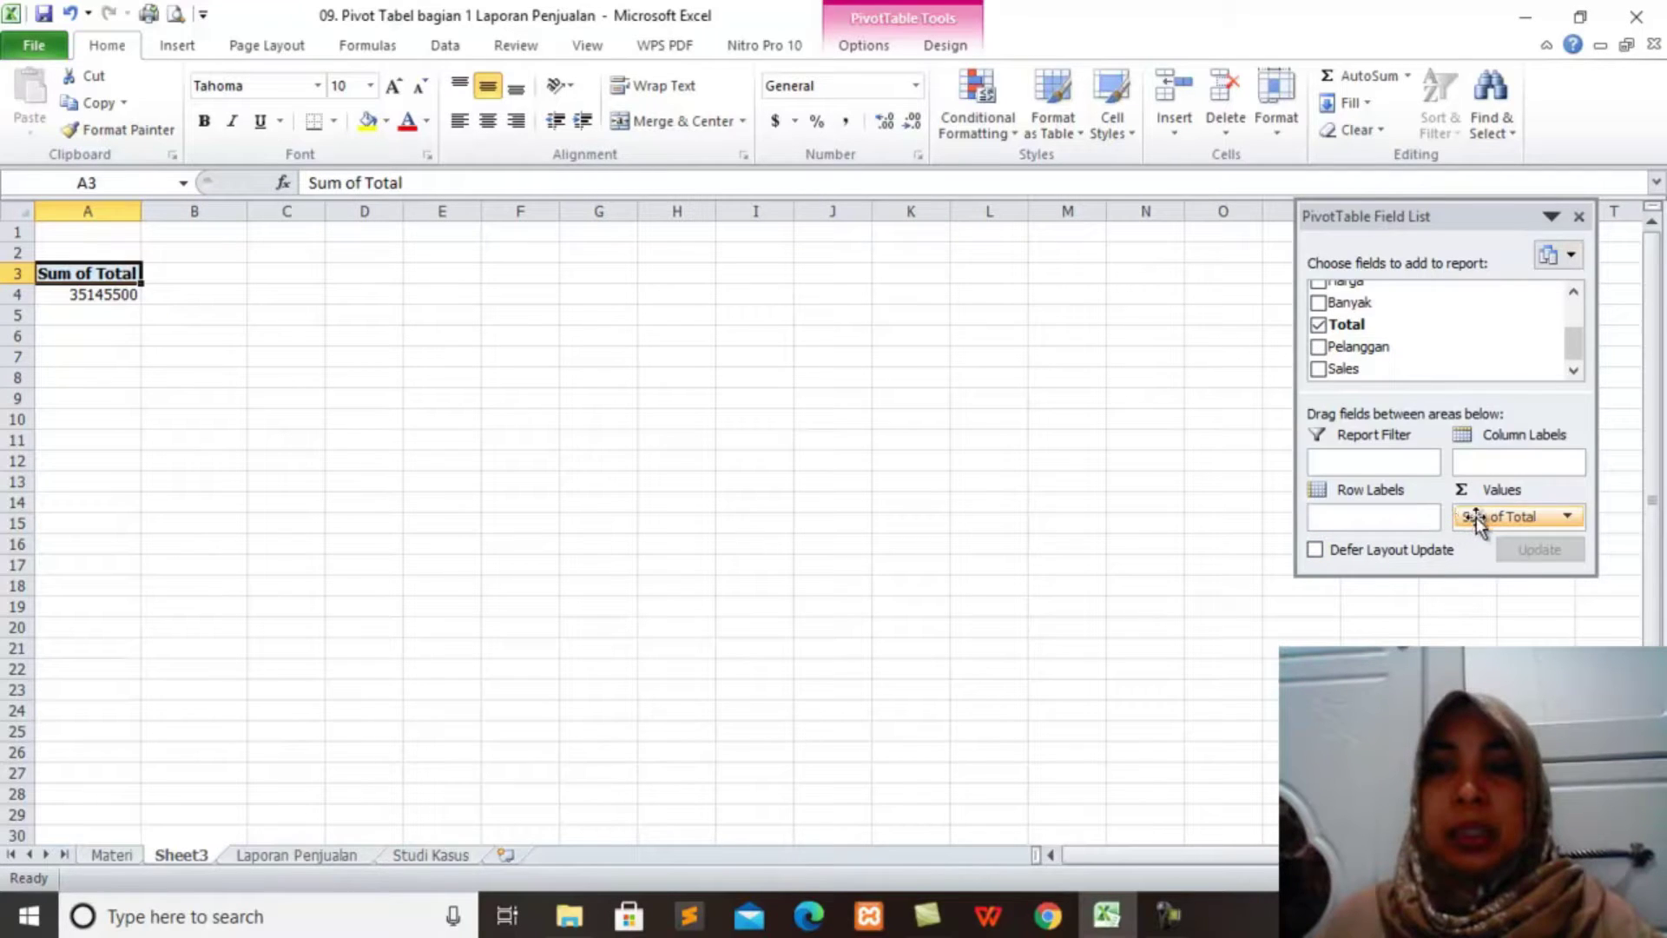
left_click_drag(1476, 520, 530, 859)
left_click(434, 855)
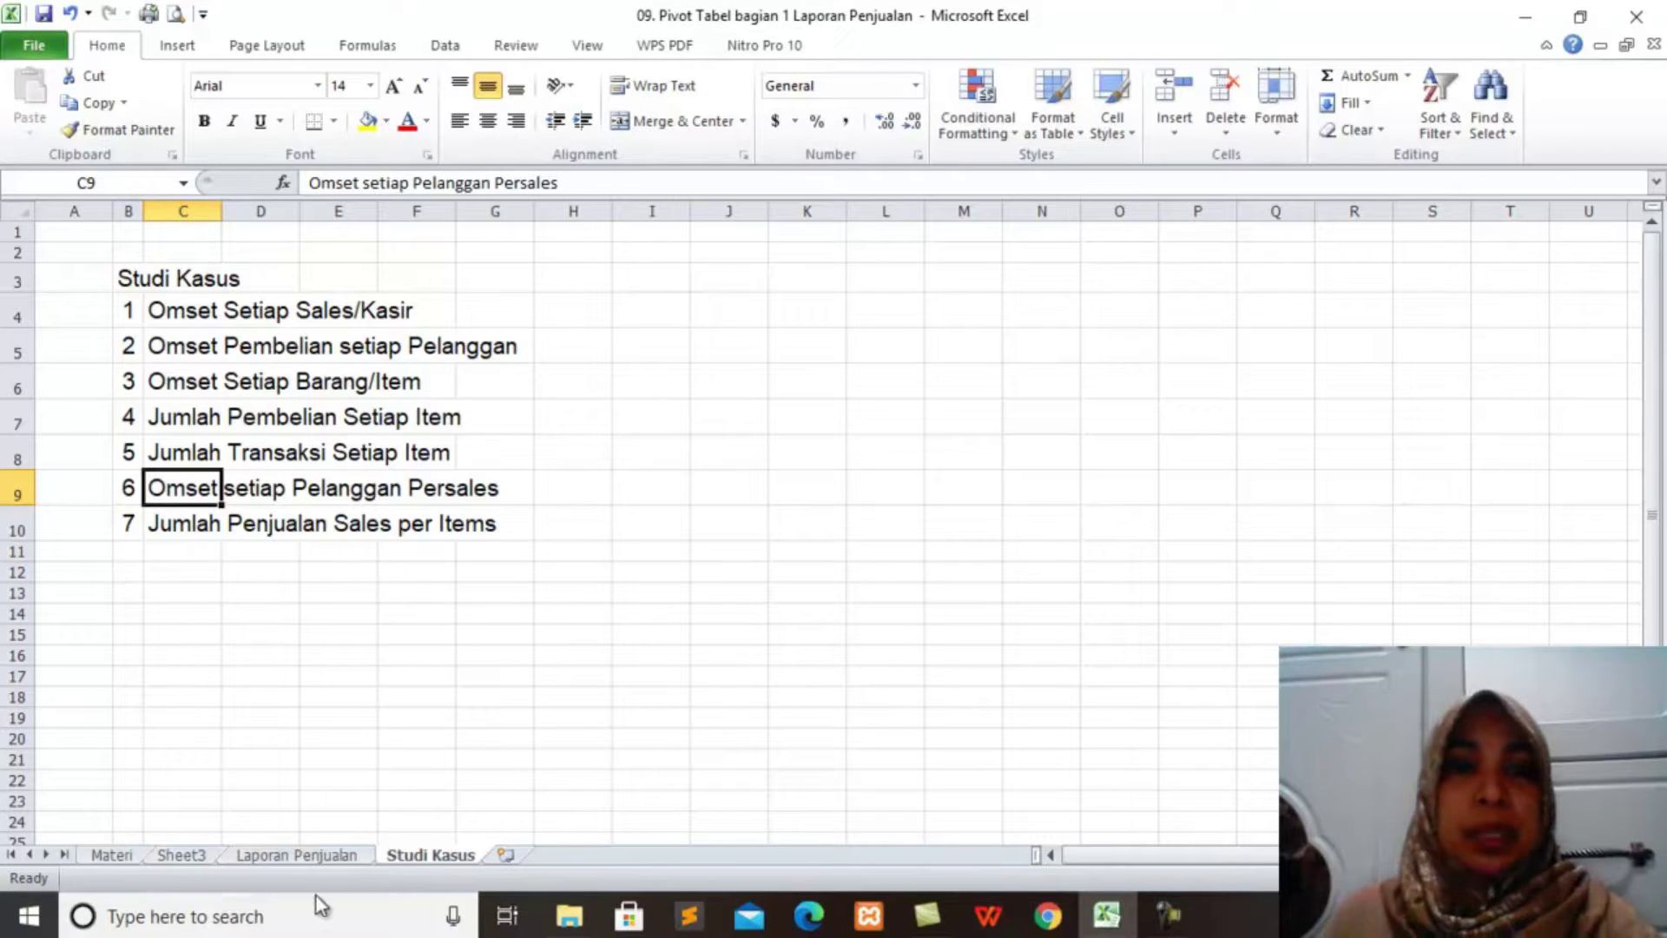
left_click(192, 856)
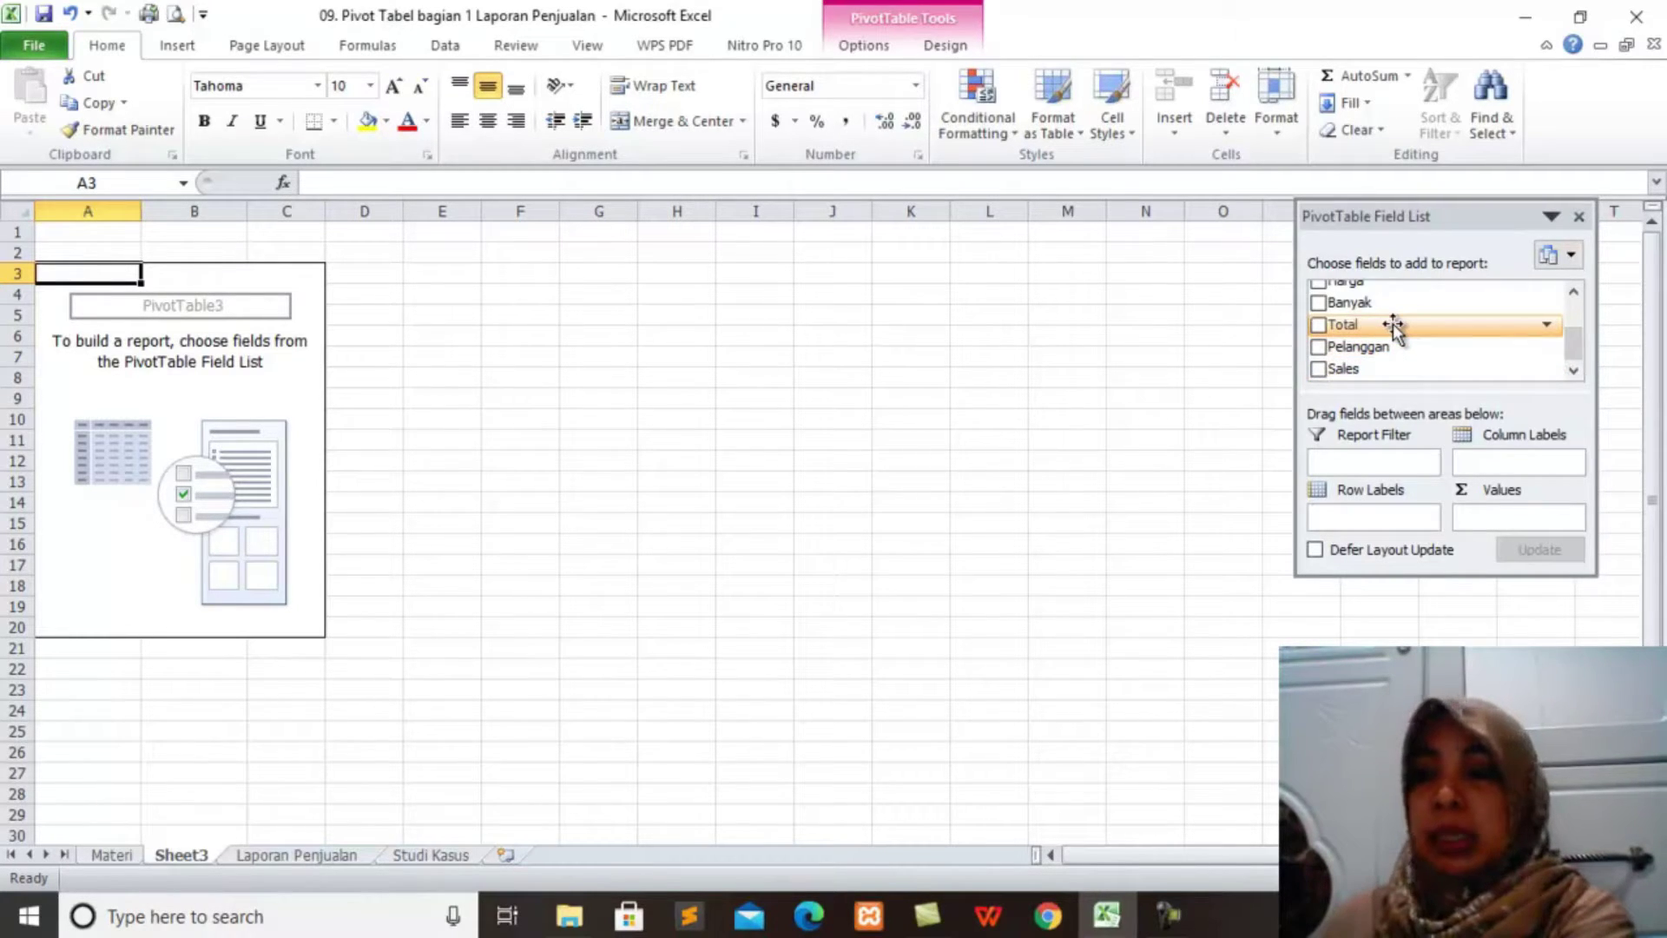
Summarise turnover per item by placing Total in the Values and Nama Barang in the Row Labels
left_click_drag(1393, 325, 1501, 516)
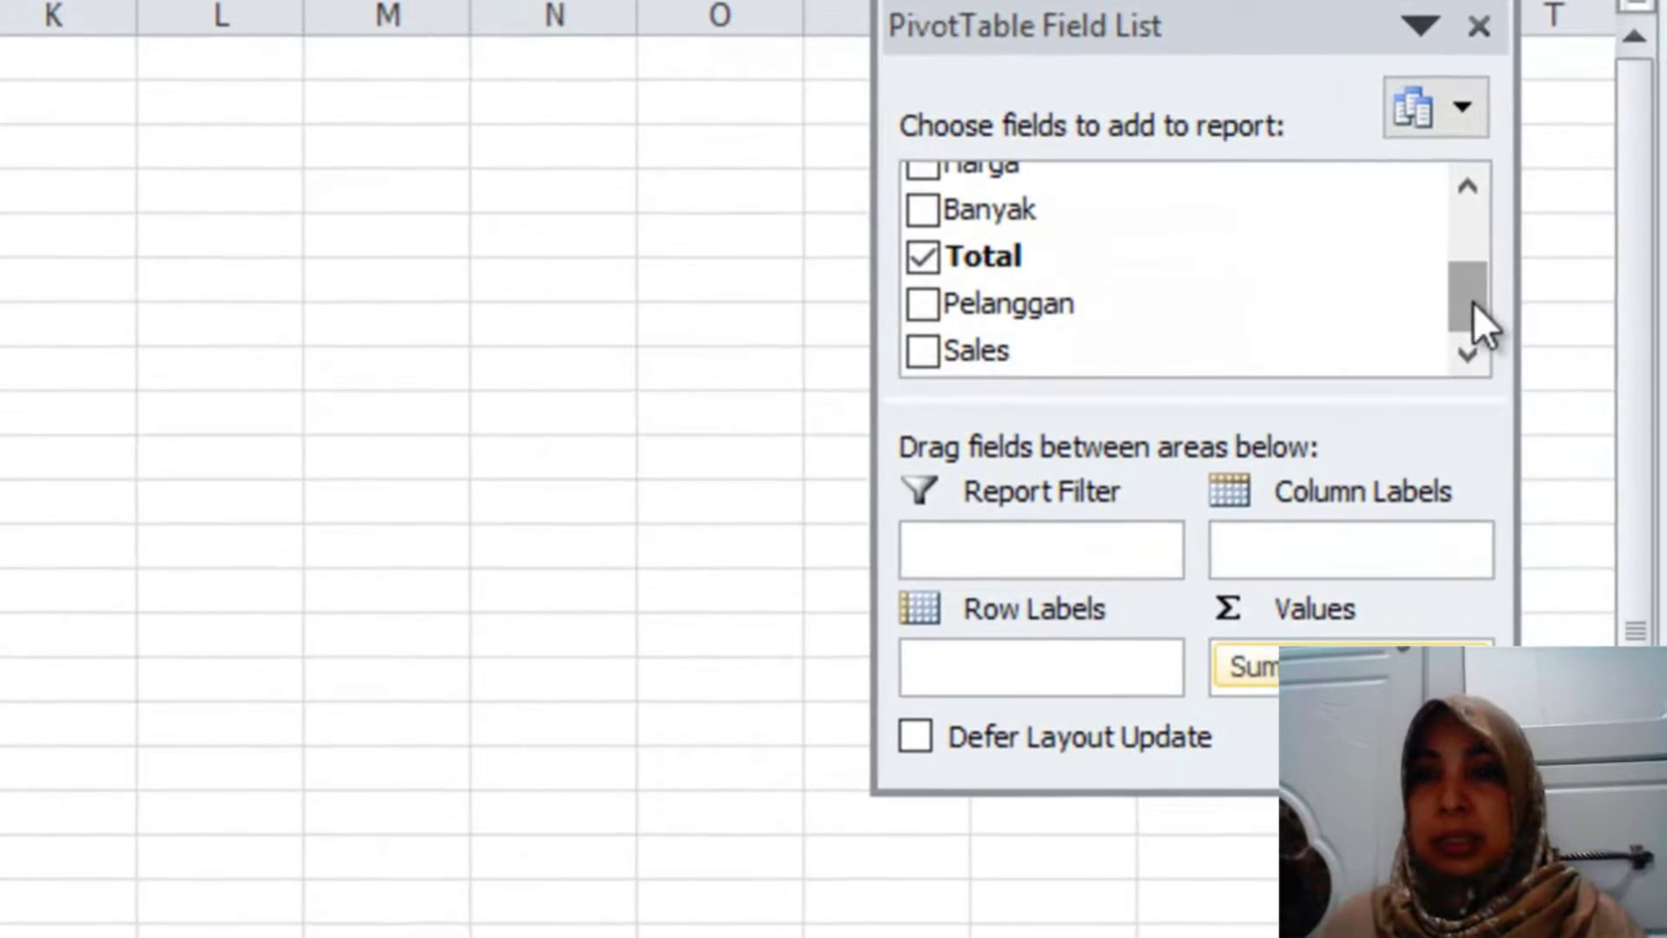
left_click_drag(1472, 303, 1473, 257)
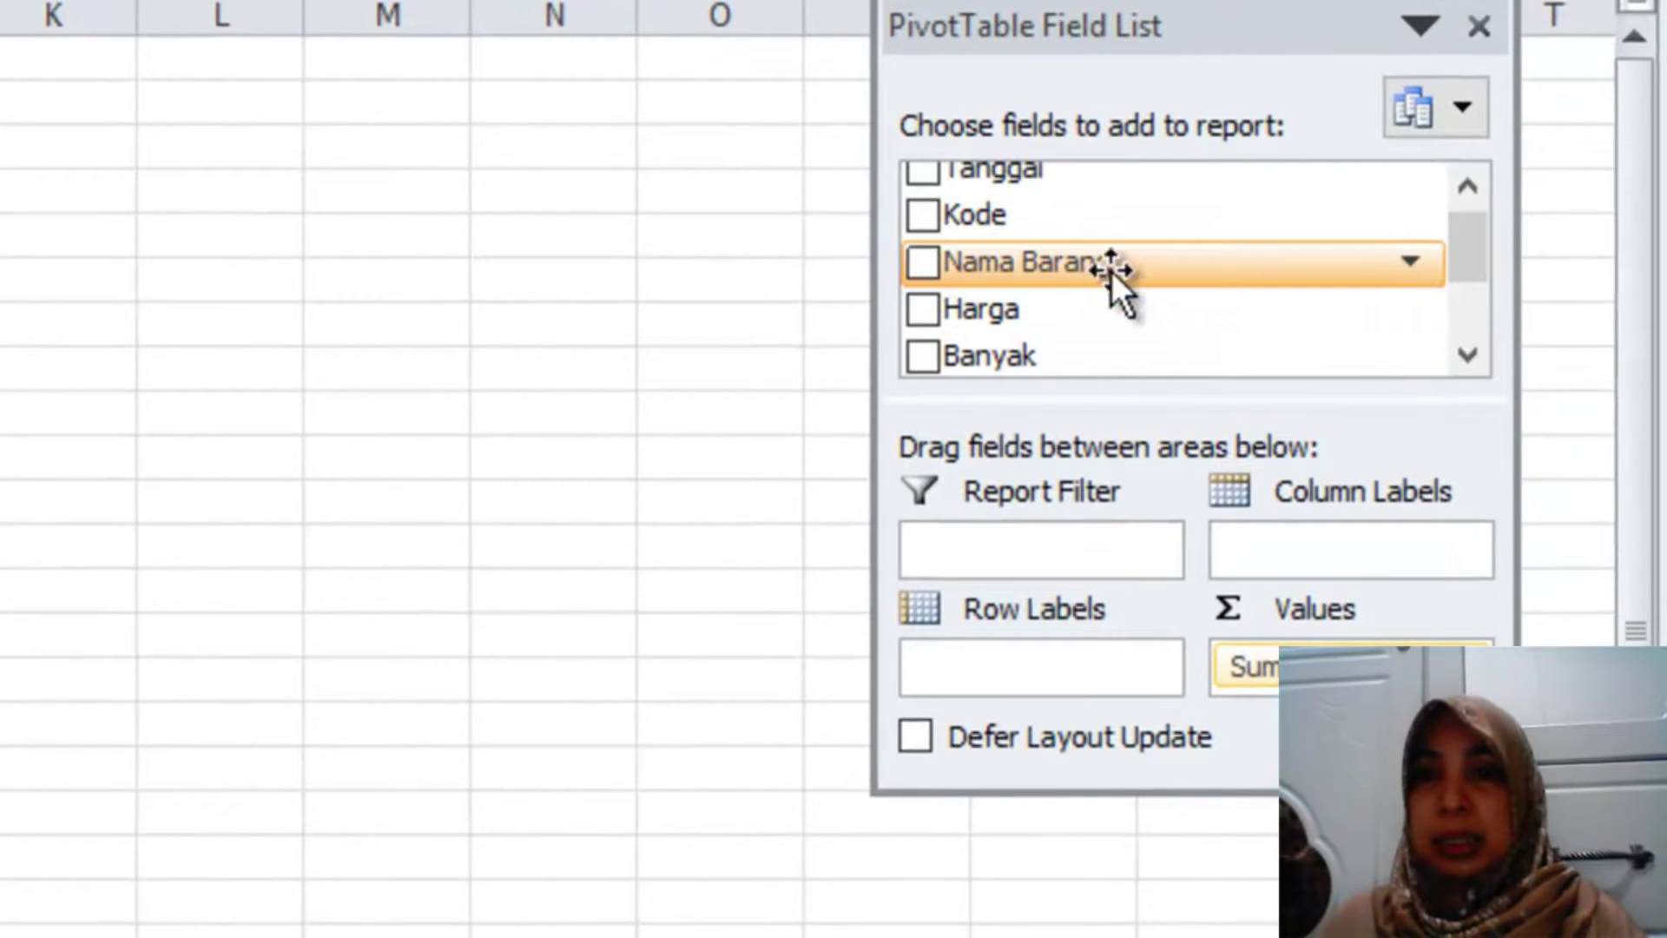
left_click_drag(1108, 268, 1043, 665)
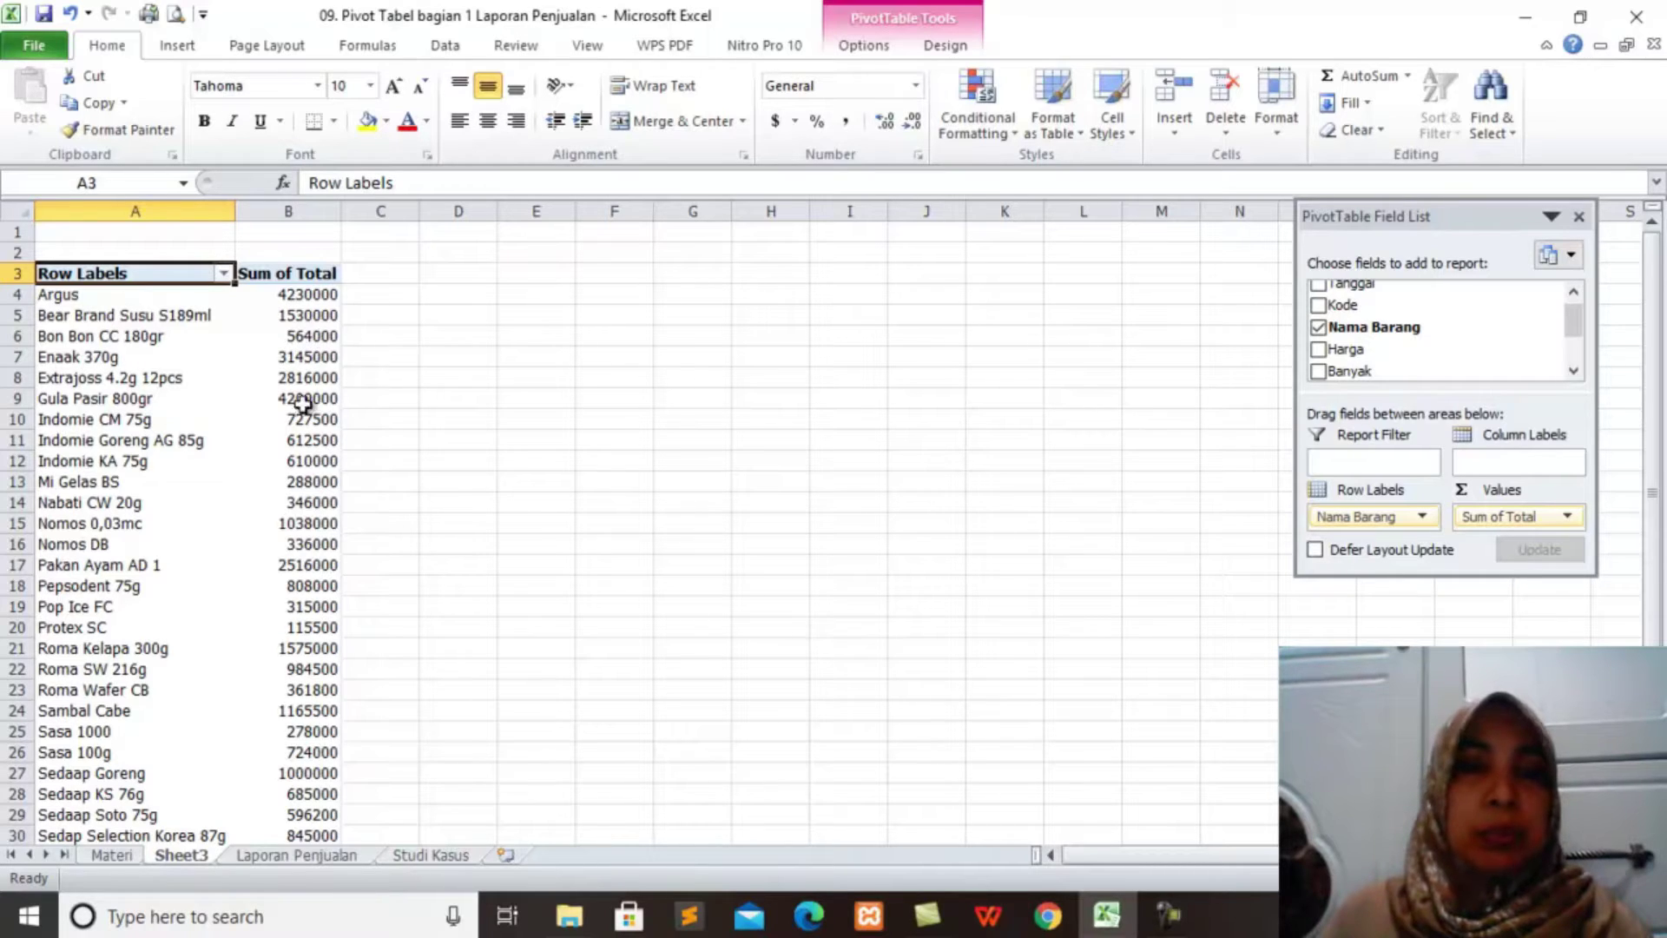
Remove Nama Barang and Sum of Total from the pivot table's layout
left_click_drag(1354, 516, 1198, 521)
left_click_drag(1494, 516, 785, 755)
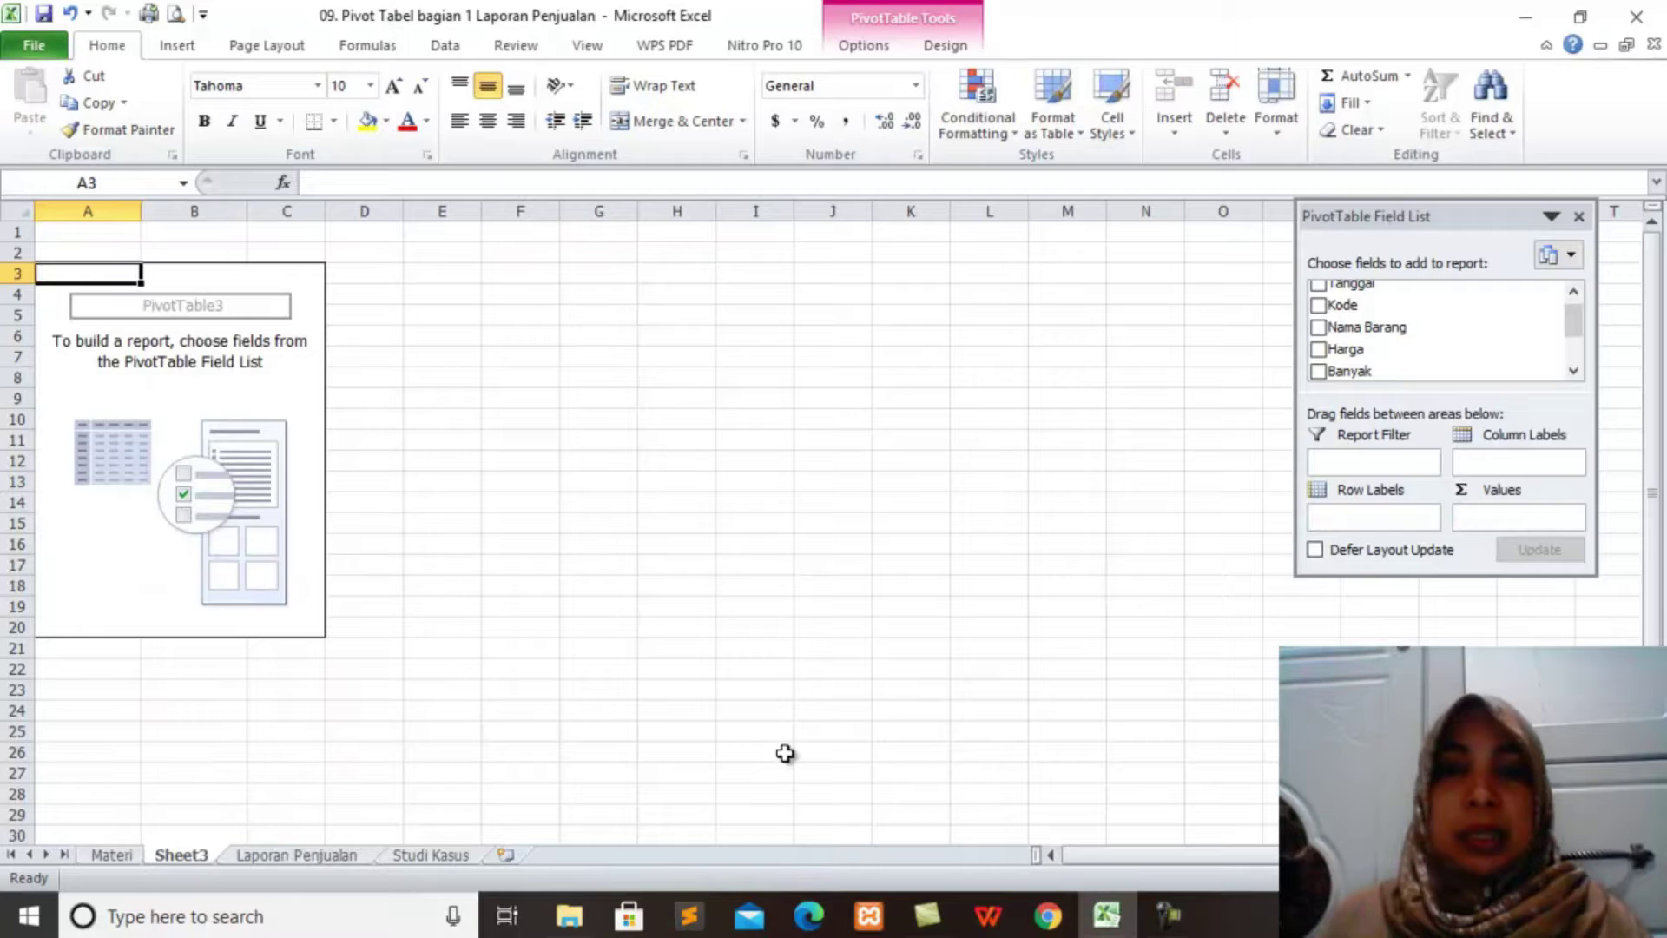
Check the Jumlah Pembelian Setiap Item question against the Banyak column in Laporan Penjualan, and return to Sheet3
left_click(431, 855)
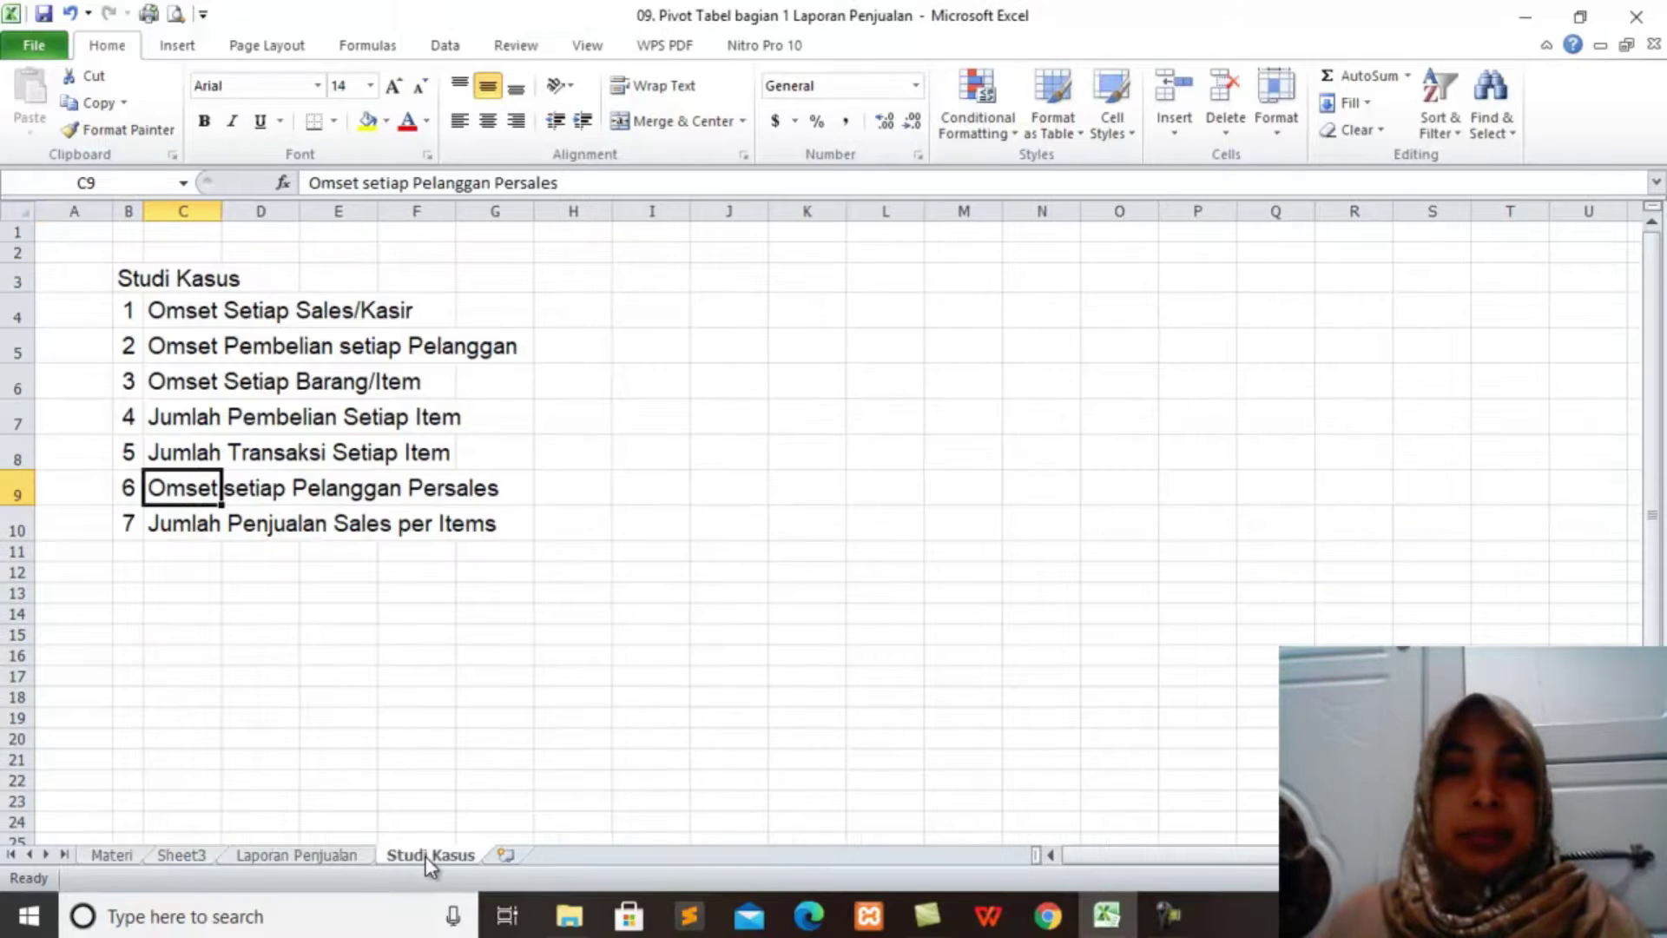
left_click(175, 418)
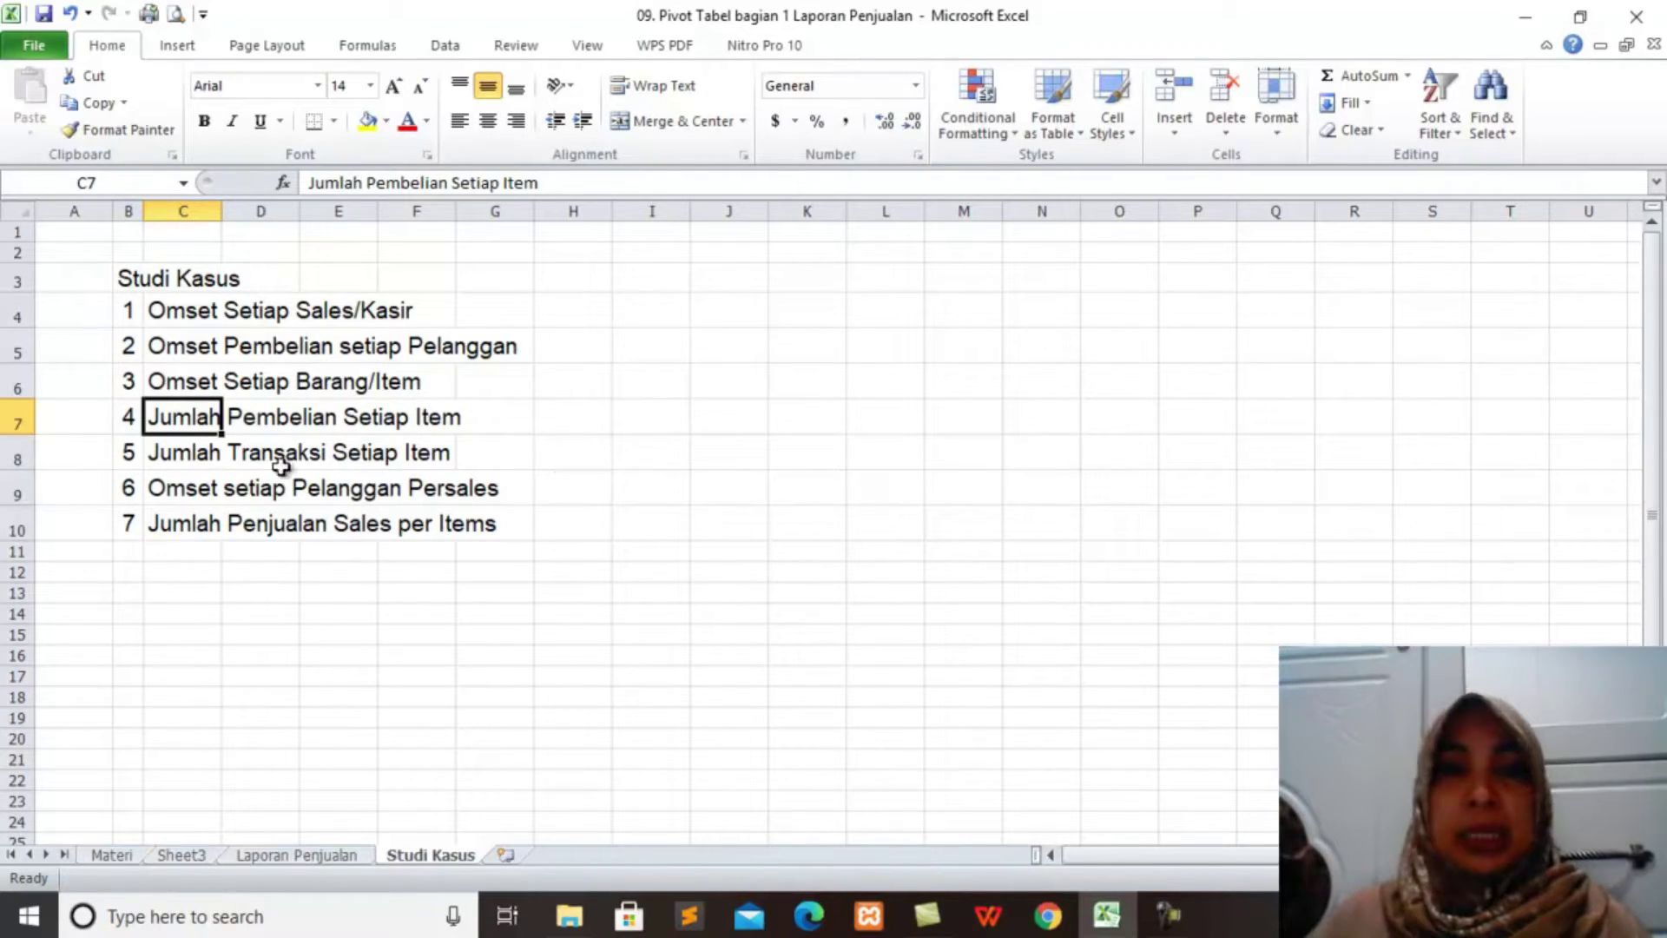
left_click(298, 856)
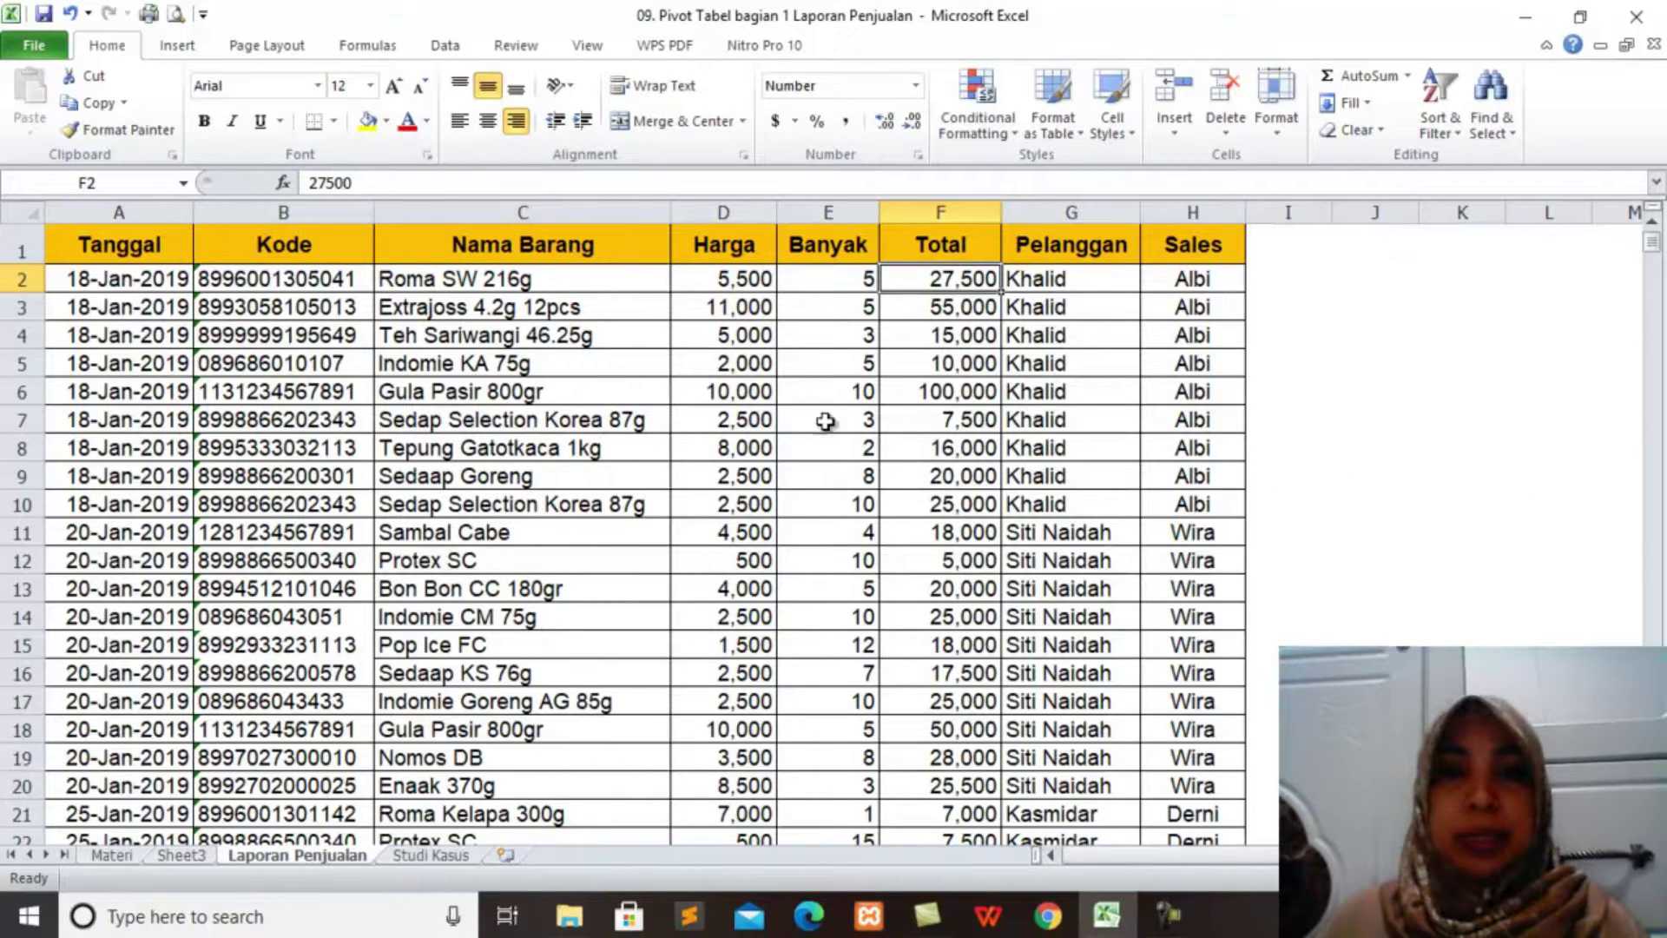
left_click(180, 856)
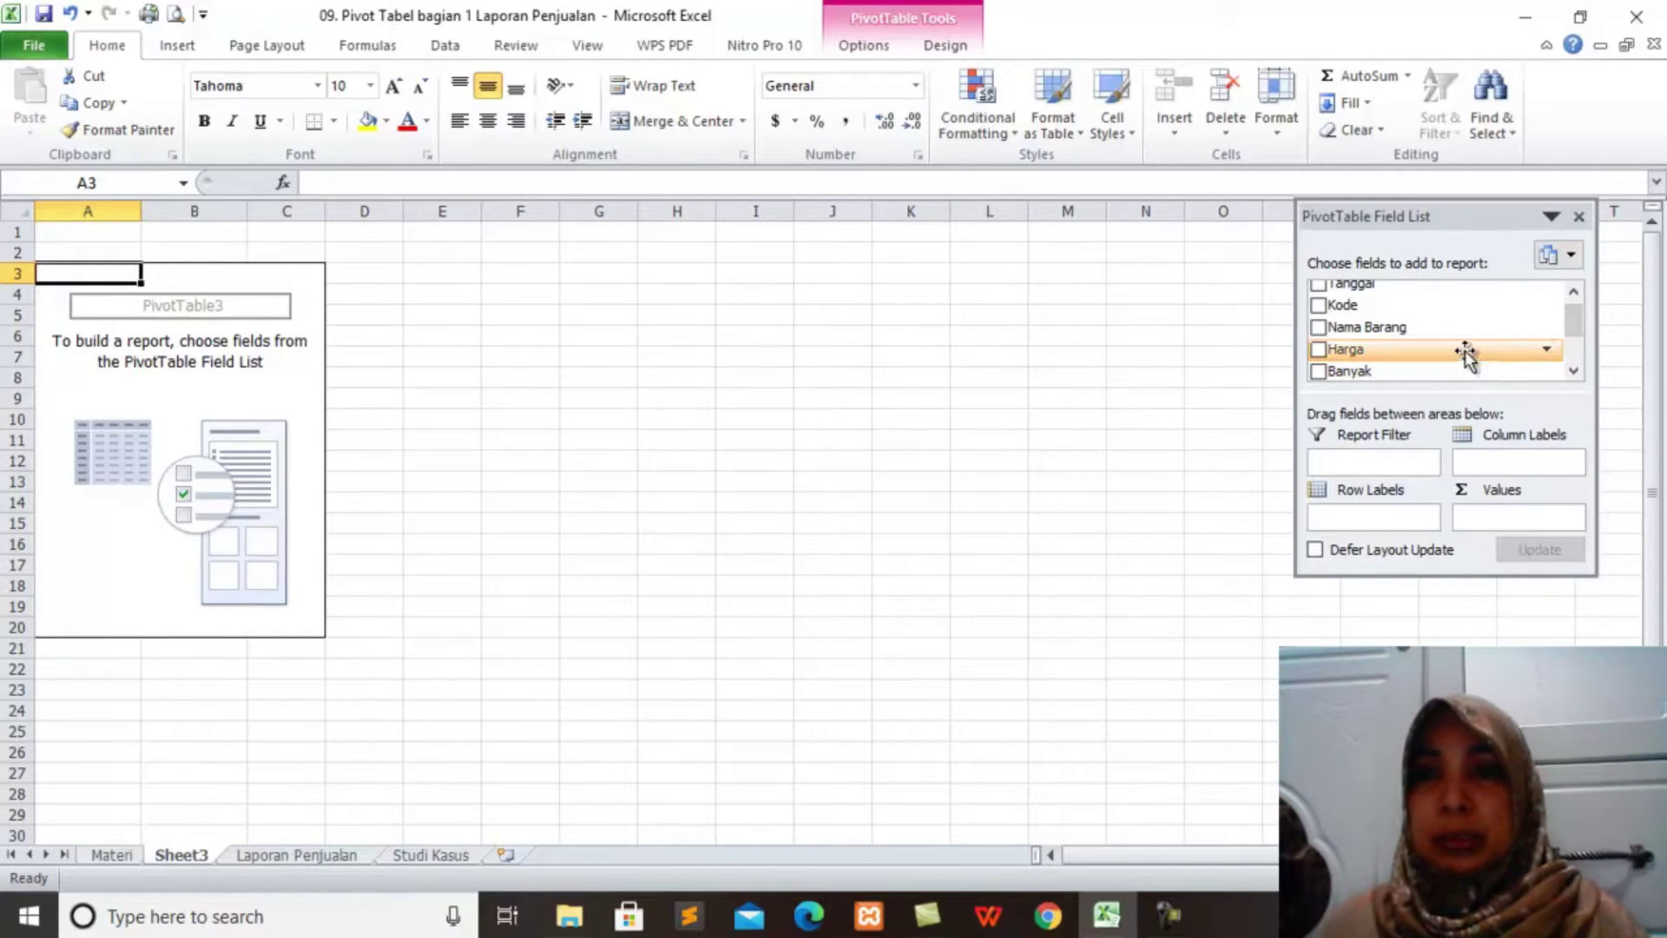
Summarise purchase quantity per item by placing Nama Barang in the Row Labels and Banyak in the Values
left_click_drag(1441, 334, 1398, 521)
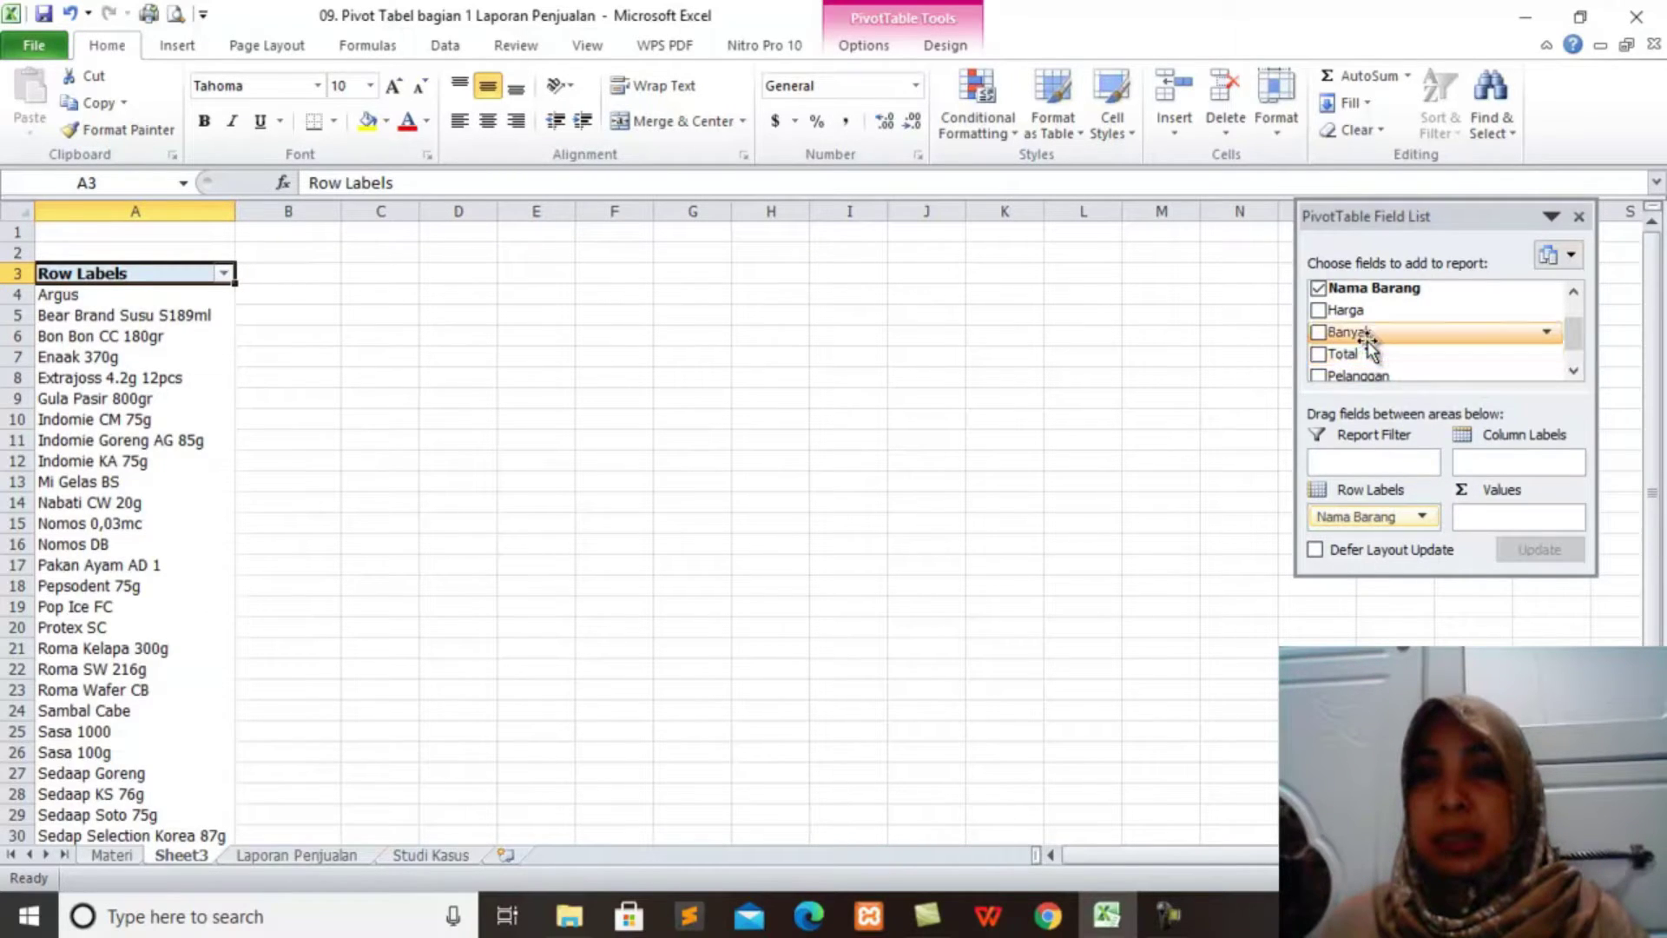
left_click_drag(1350, 332, 1503, 521)
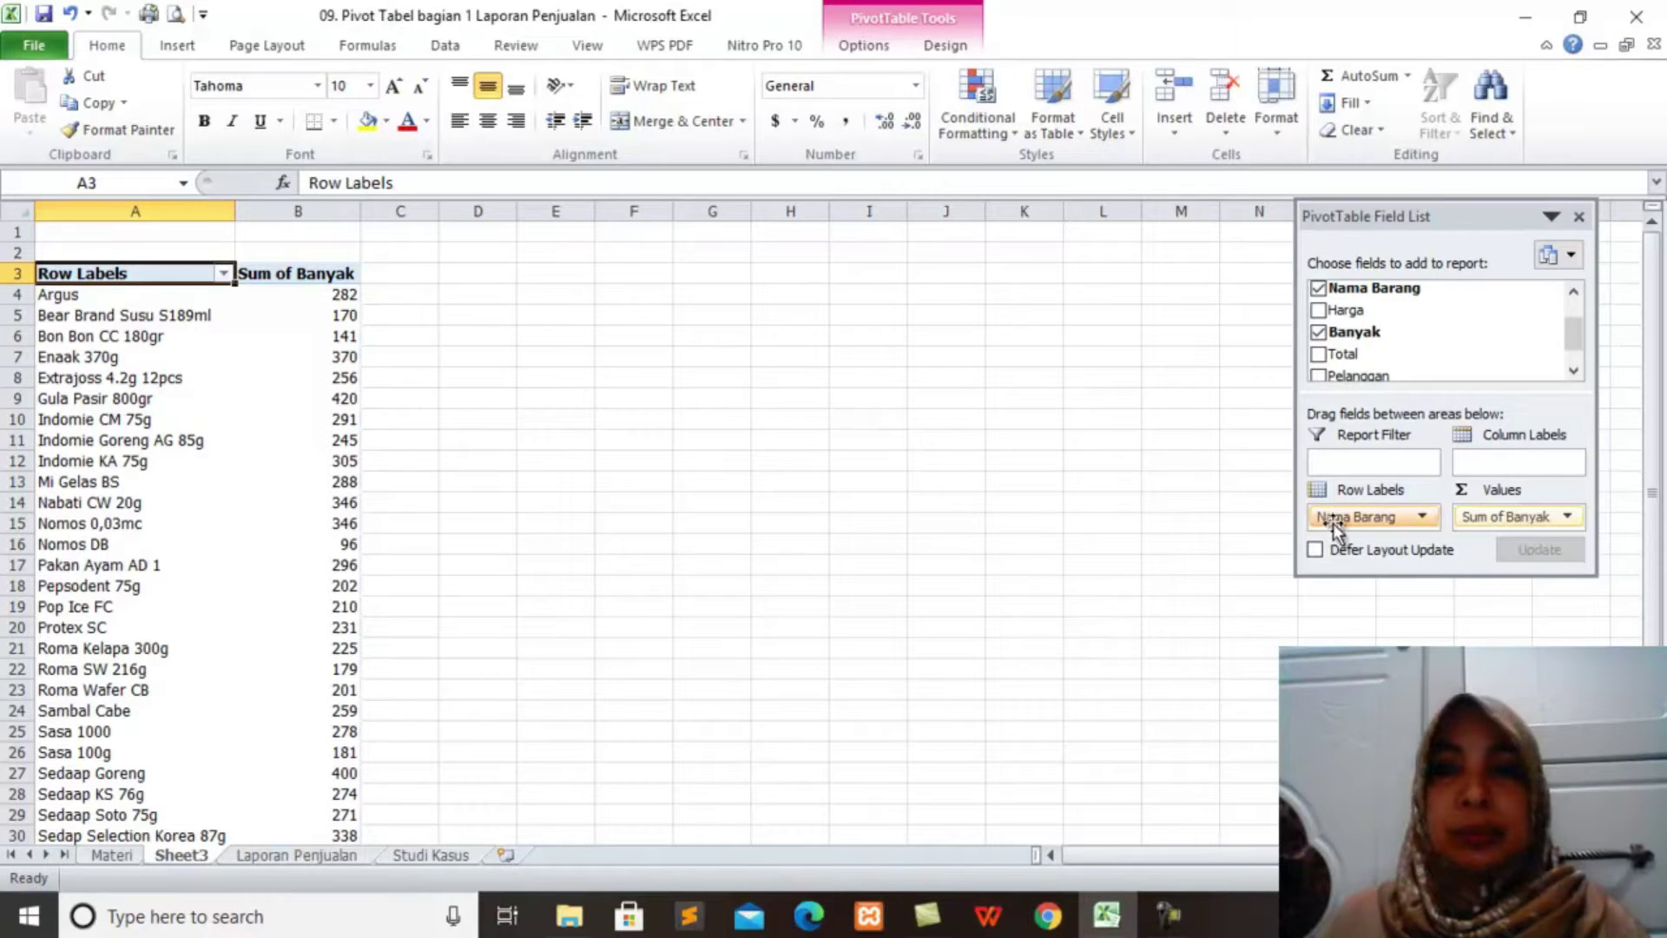
Remove Nama Barang and Sum of Banyak from the pivot table and check the fifth question on the Studi Kasus sheet
left_click_drag(1328, 517, 1198, 562)
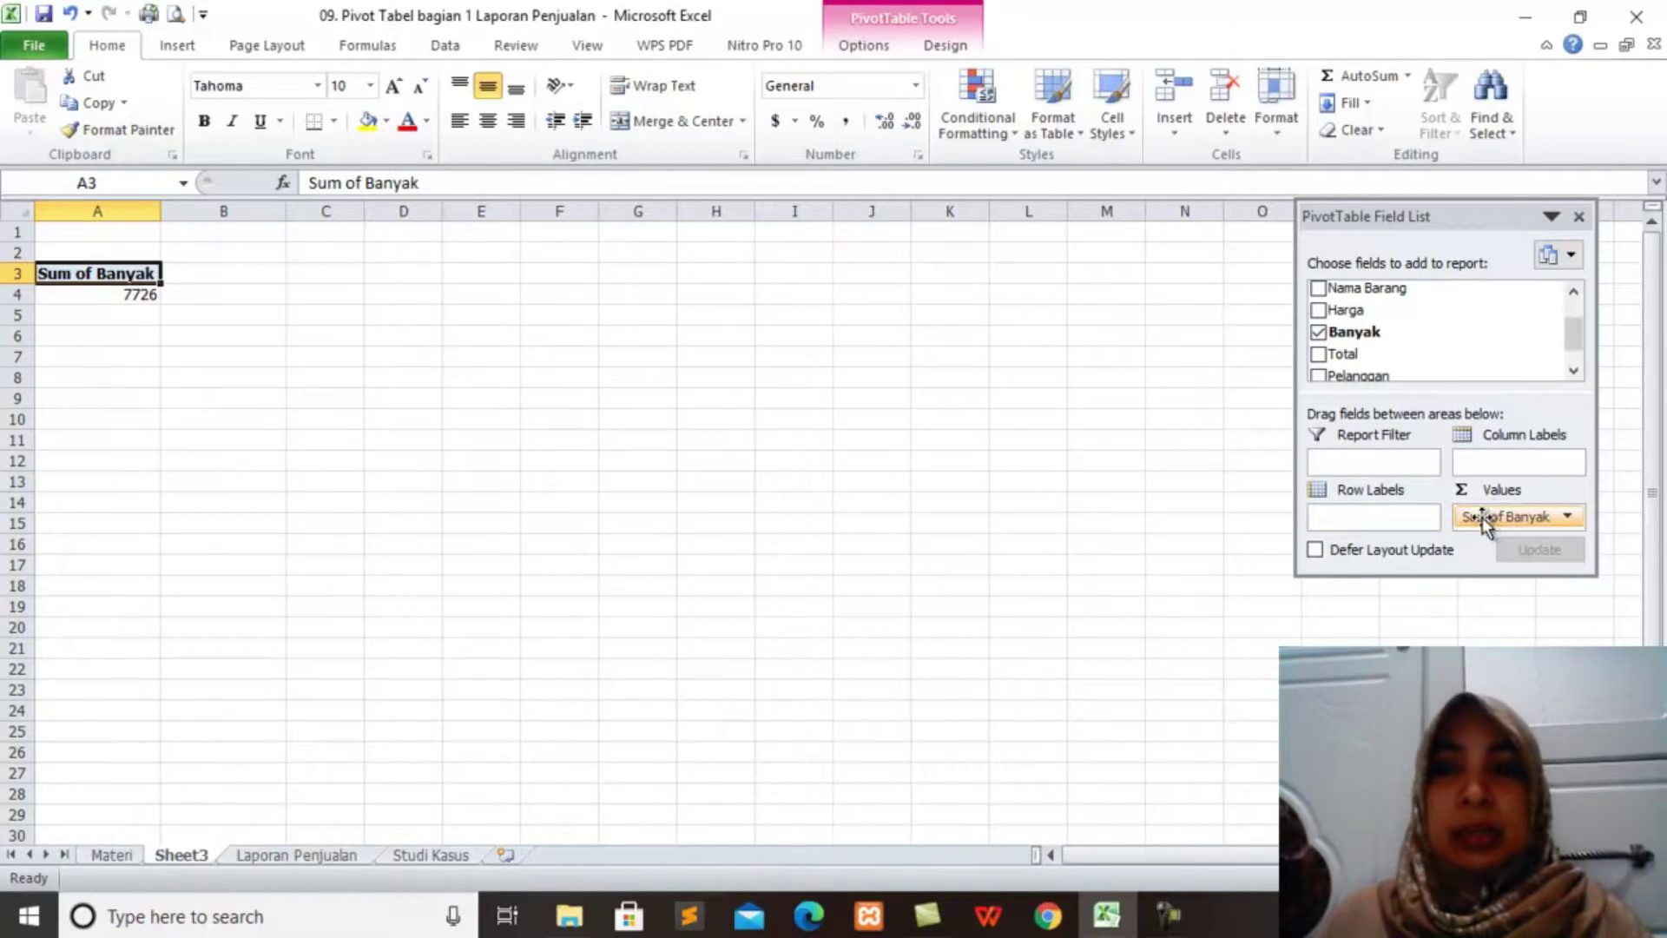
left_click_drag(1486, 517, 1155, 573)
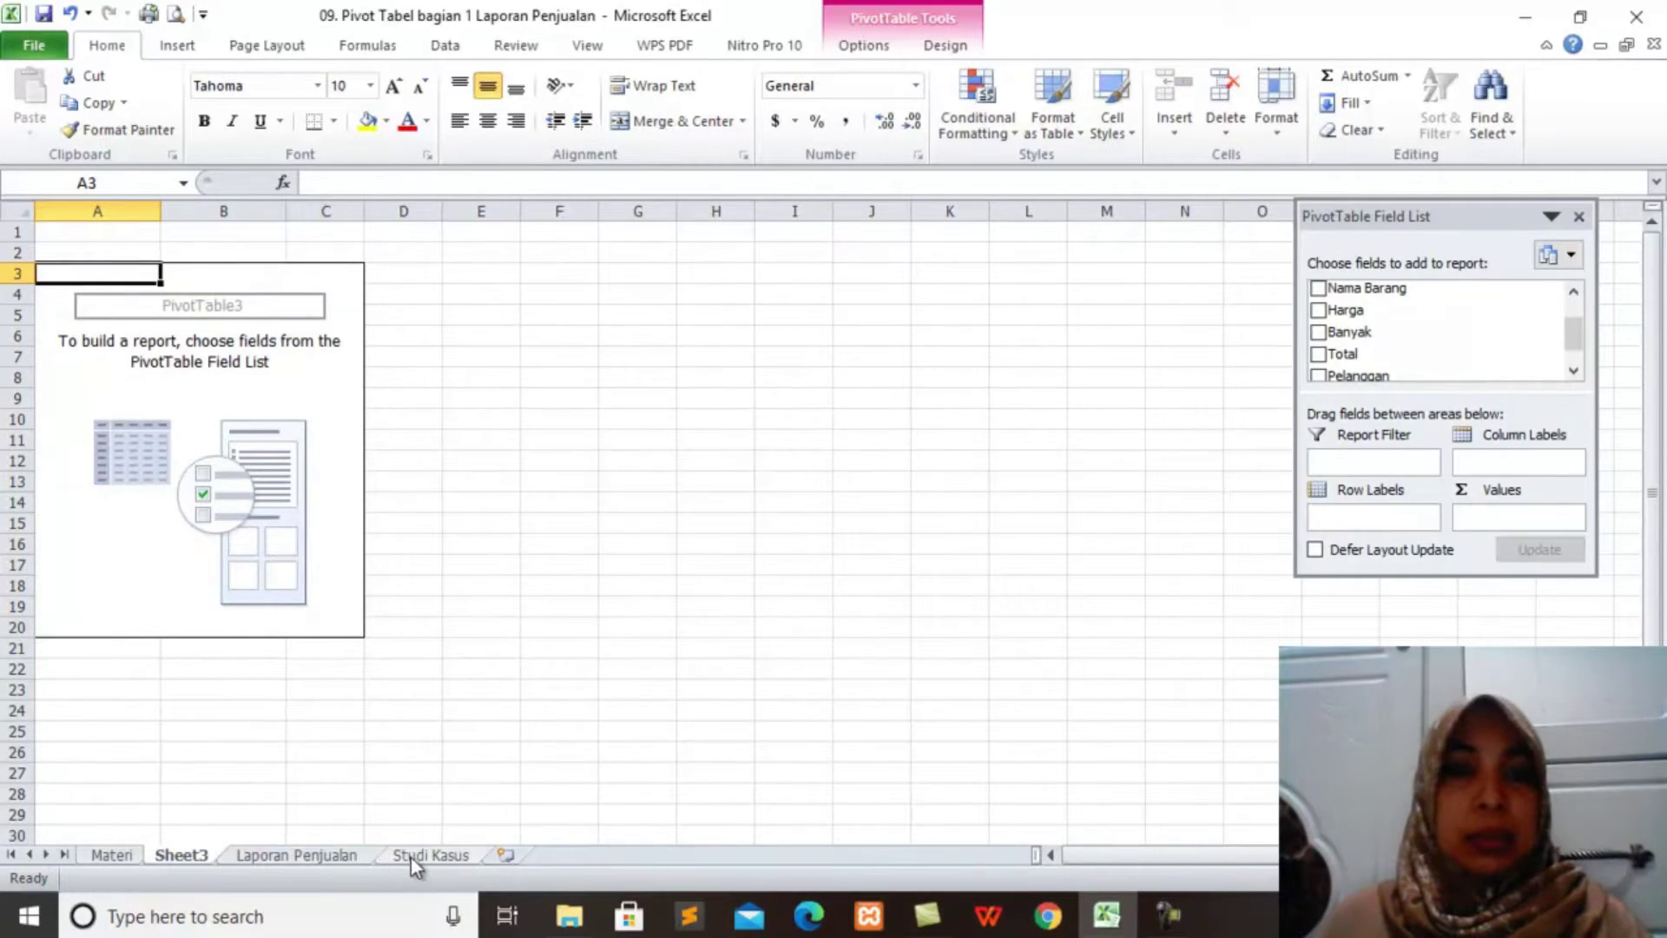
left_click(427, 855)
left_click(196, 460)
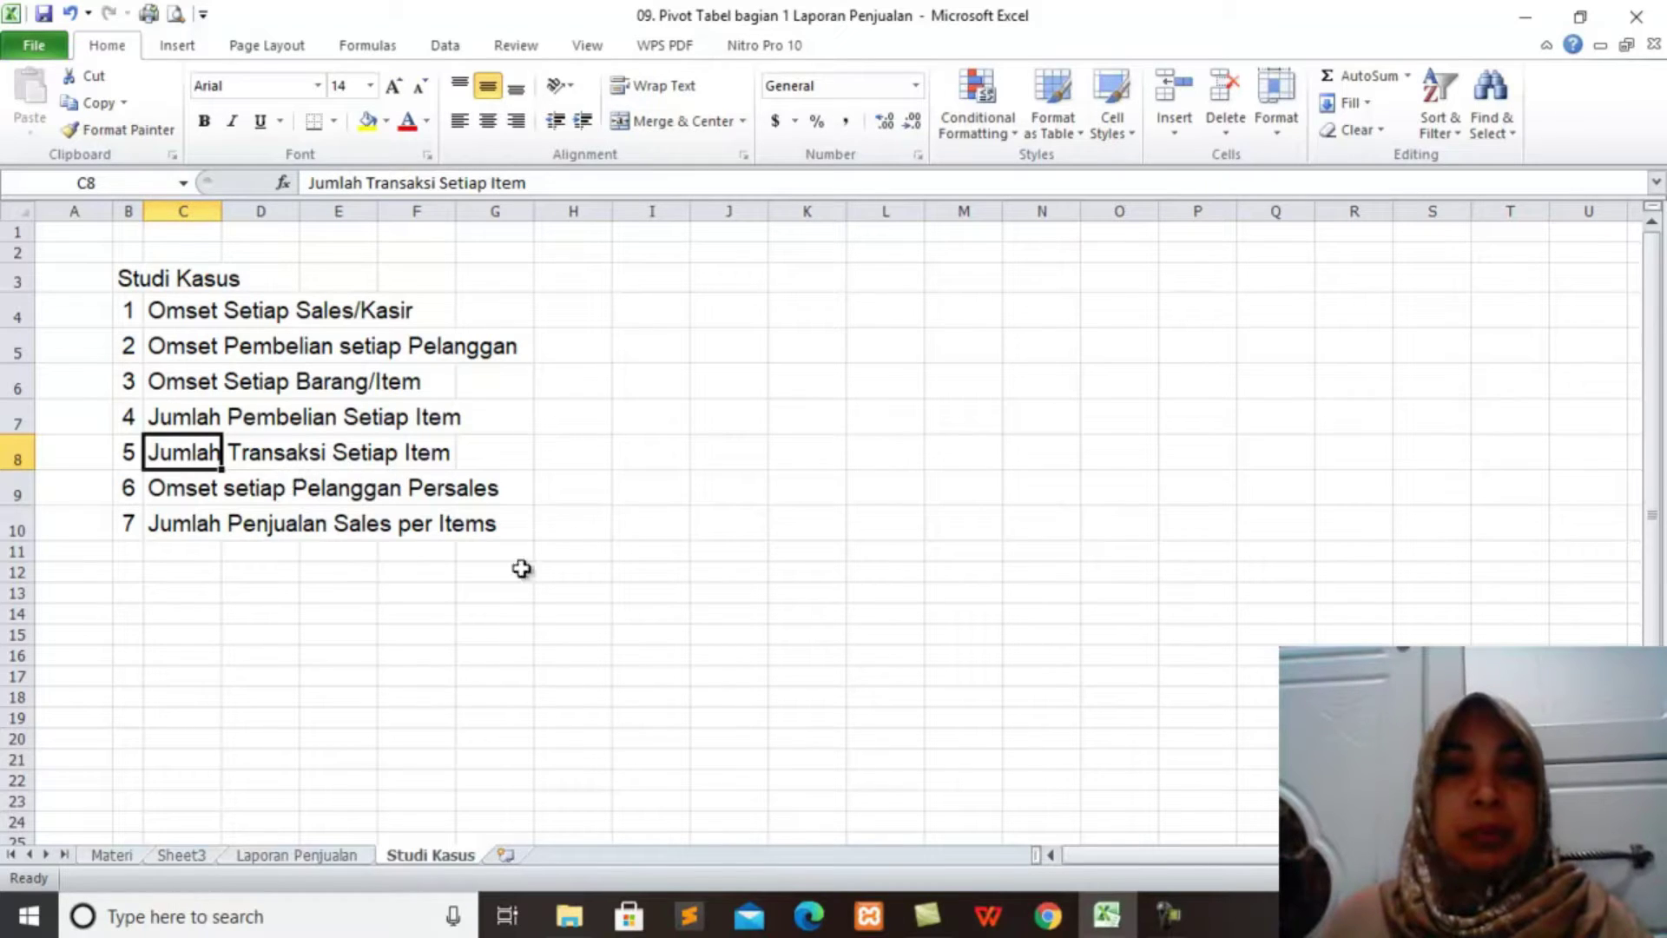
On Sheet3, place Nama Barang in the pivot table's Row Labels and Banyak in the Values
left_click(184, 856)
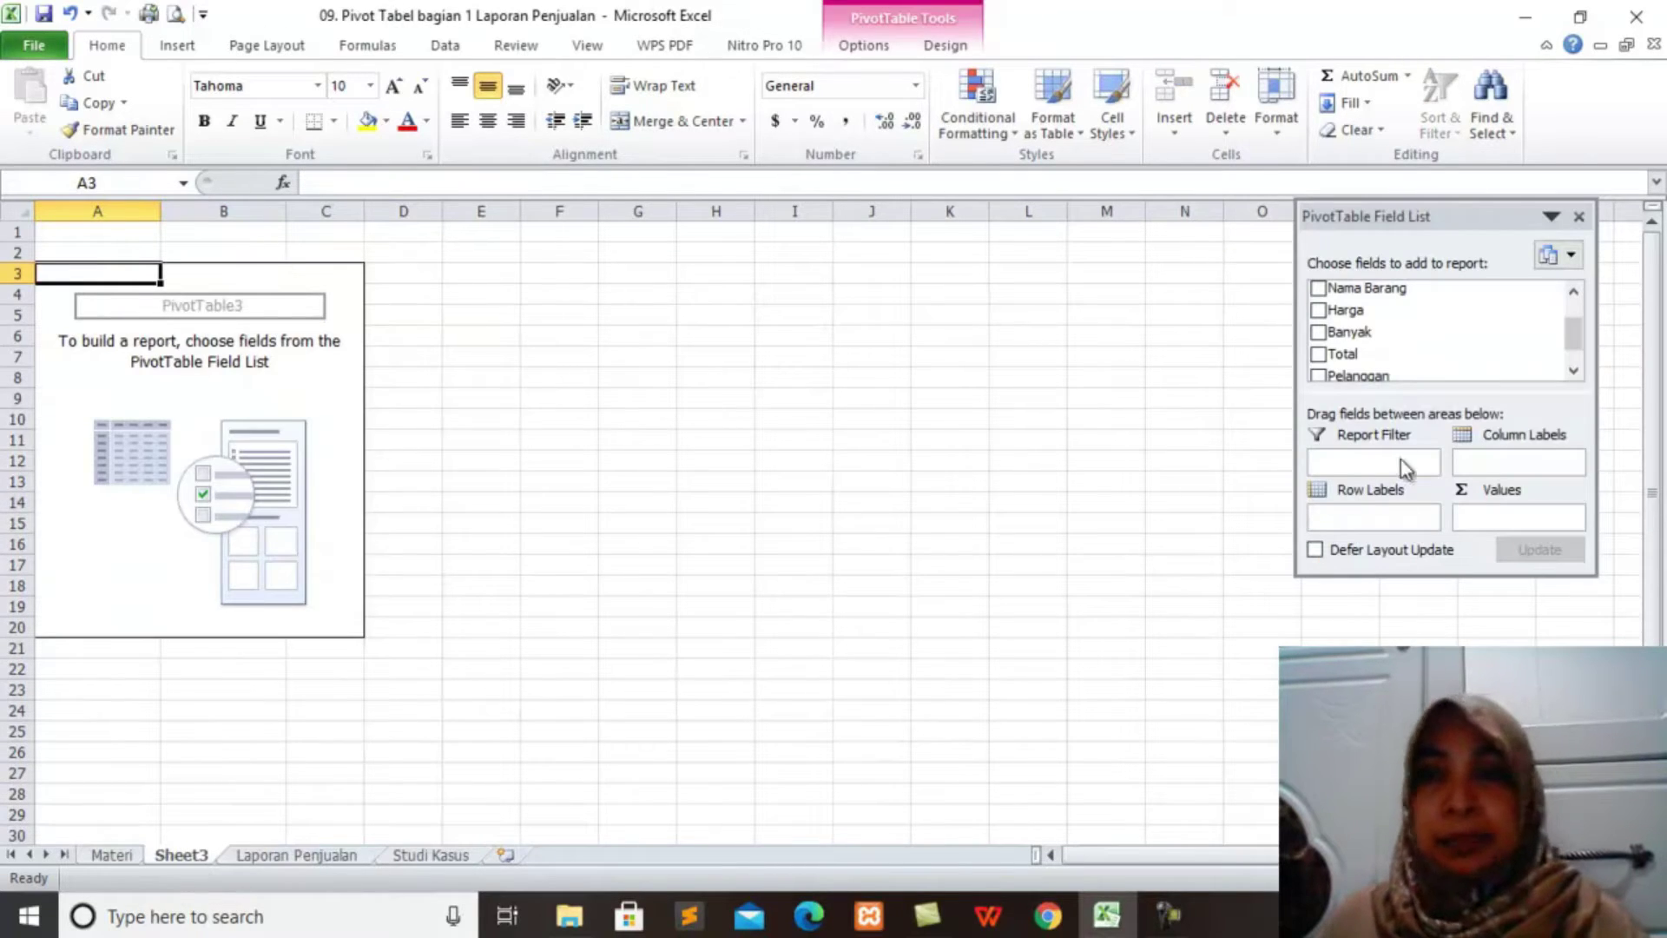
left_click_drag(1578, 338, 1585, 323)
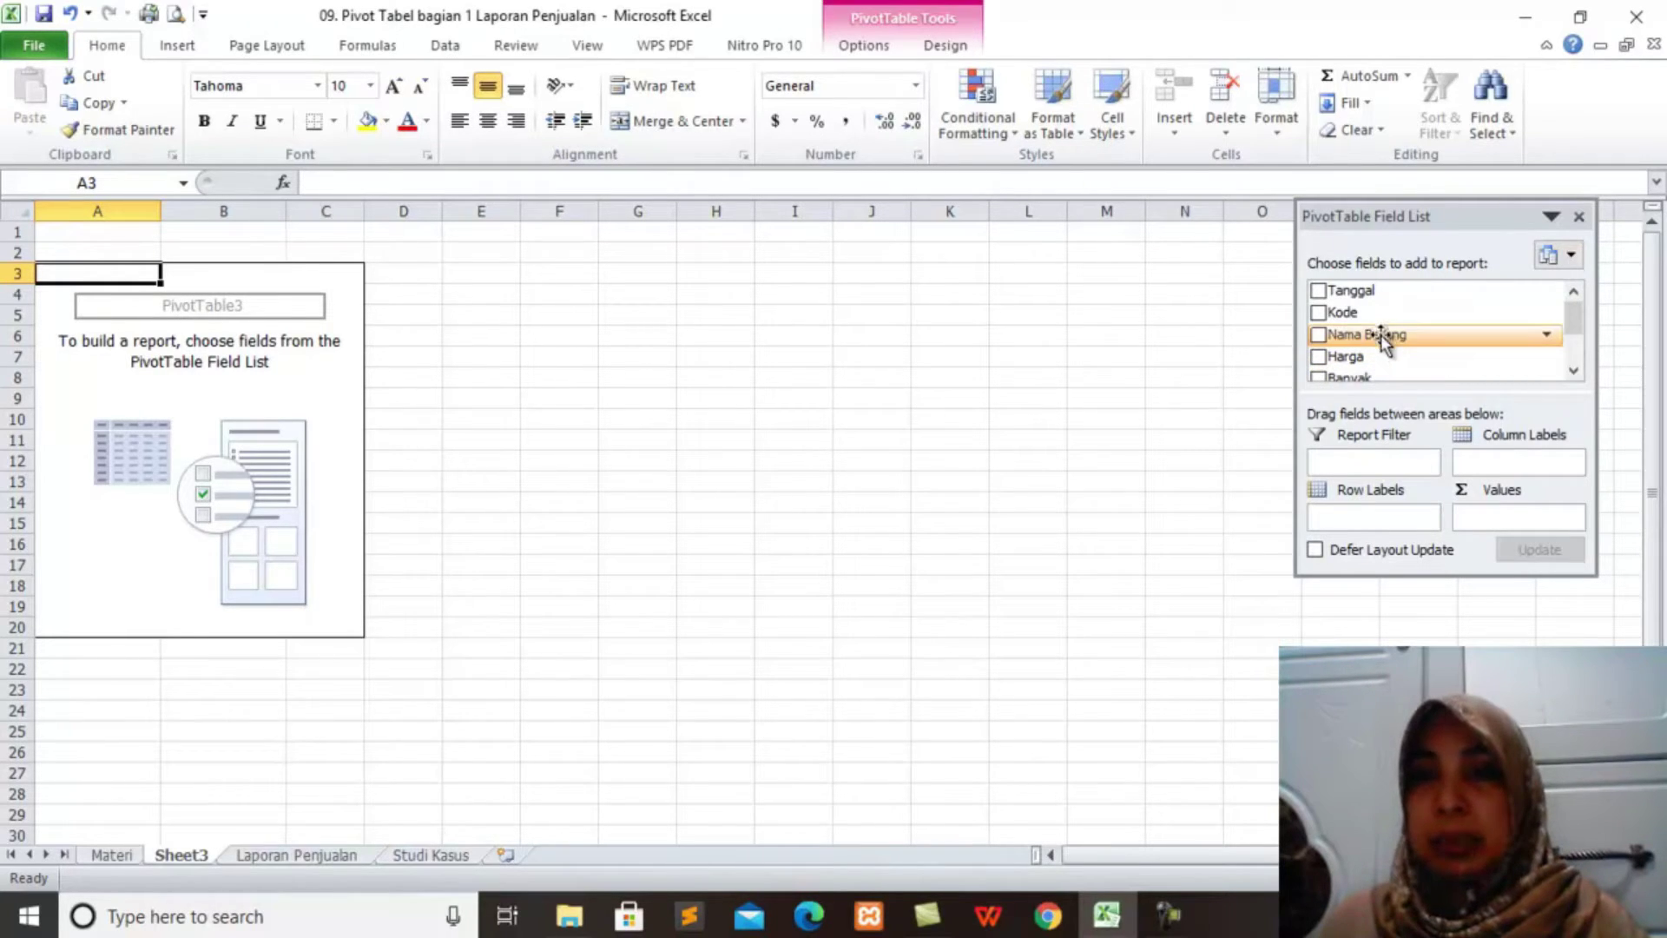
left_click_drag(1382, 340, 1367, 519)
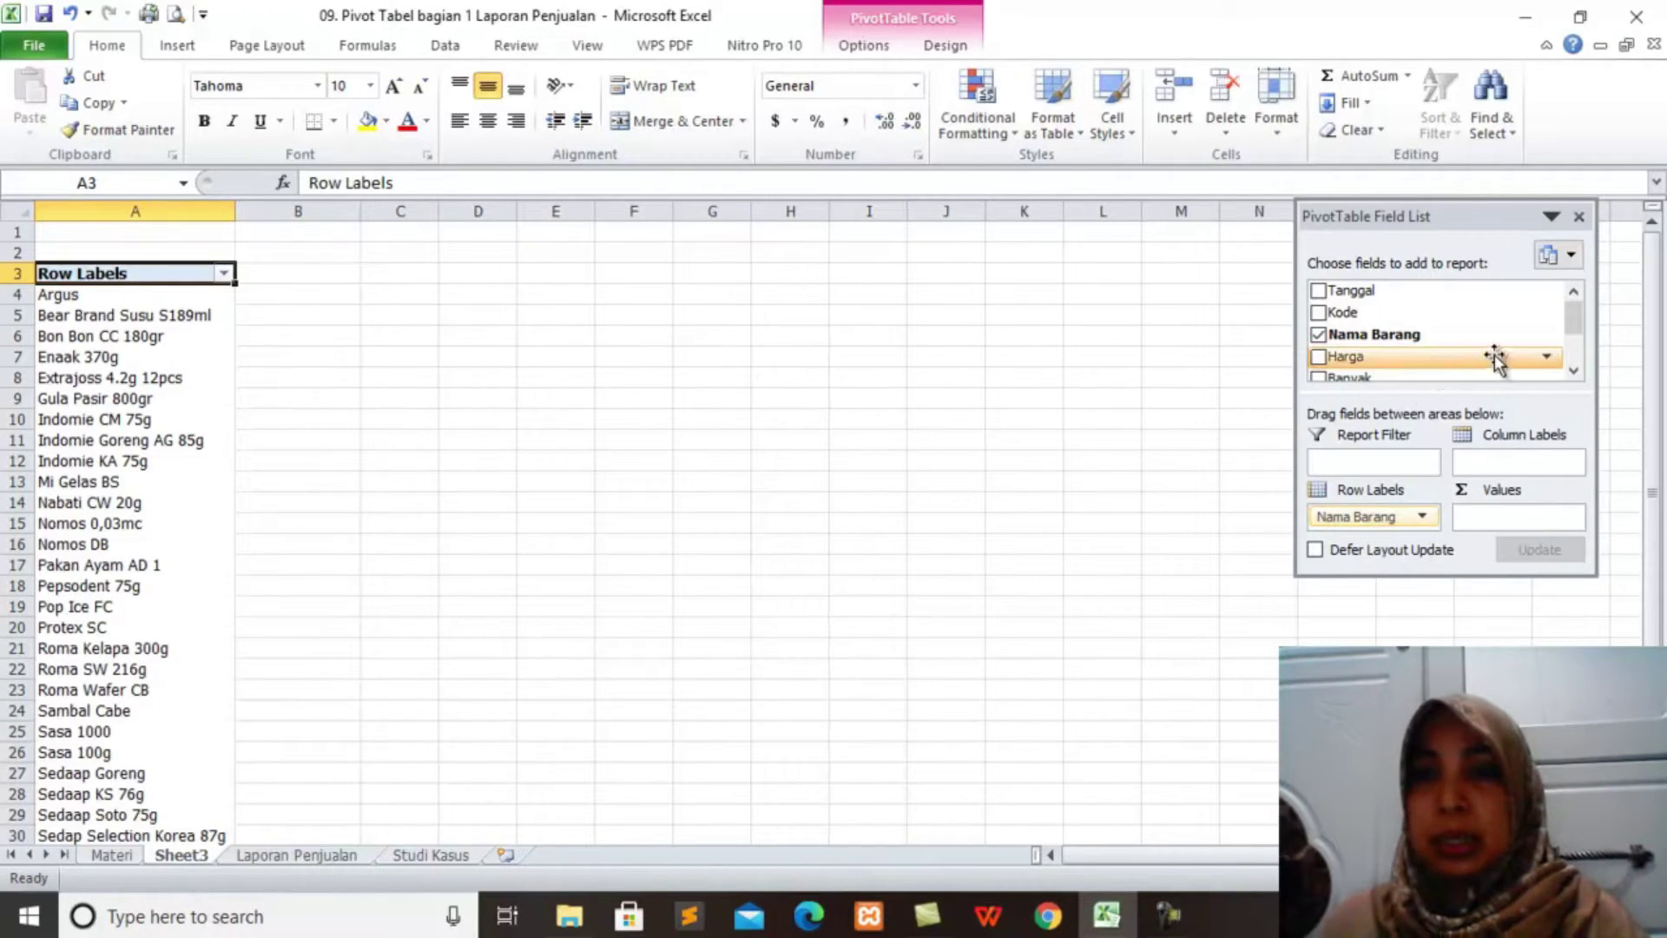
scroll(1495, 358, "down", 2)
left_click_drag(1475, 324, 1503, 516)
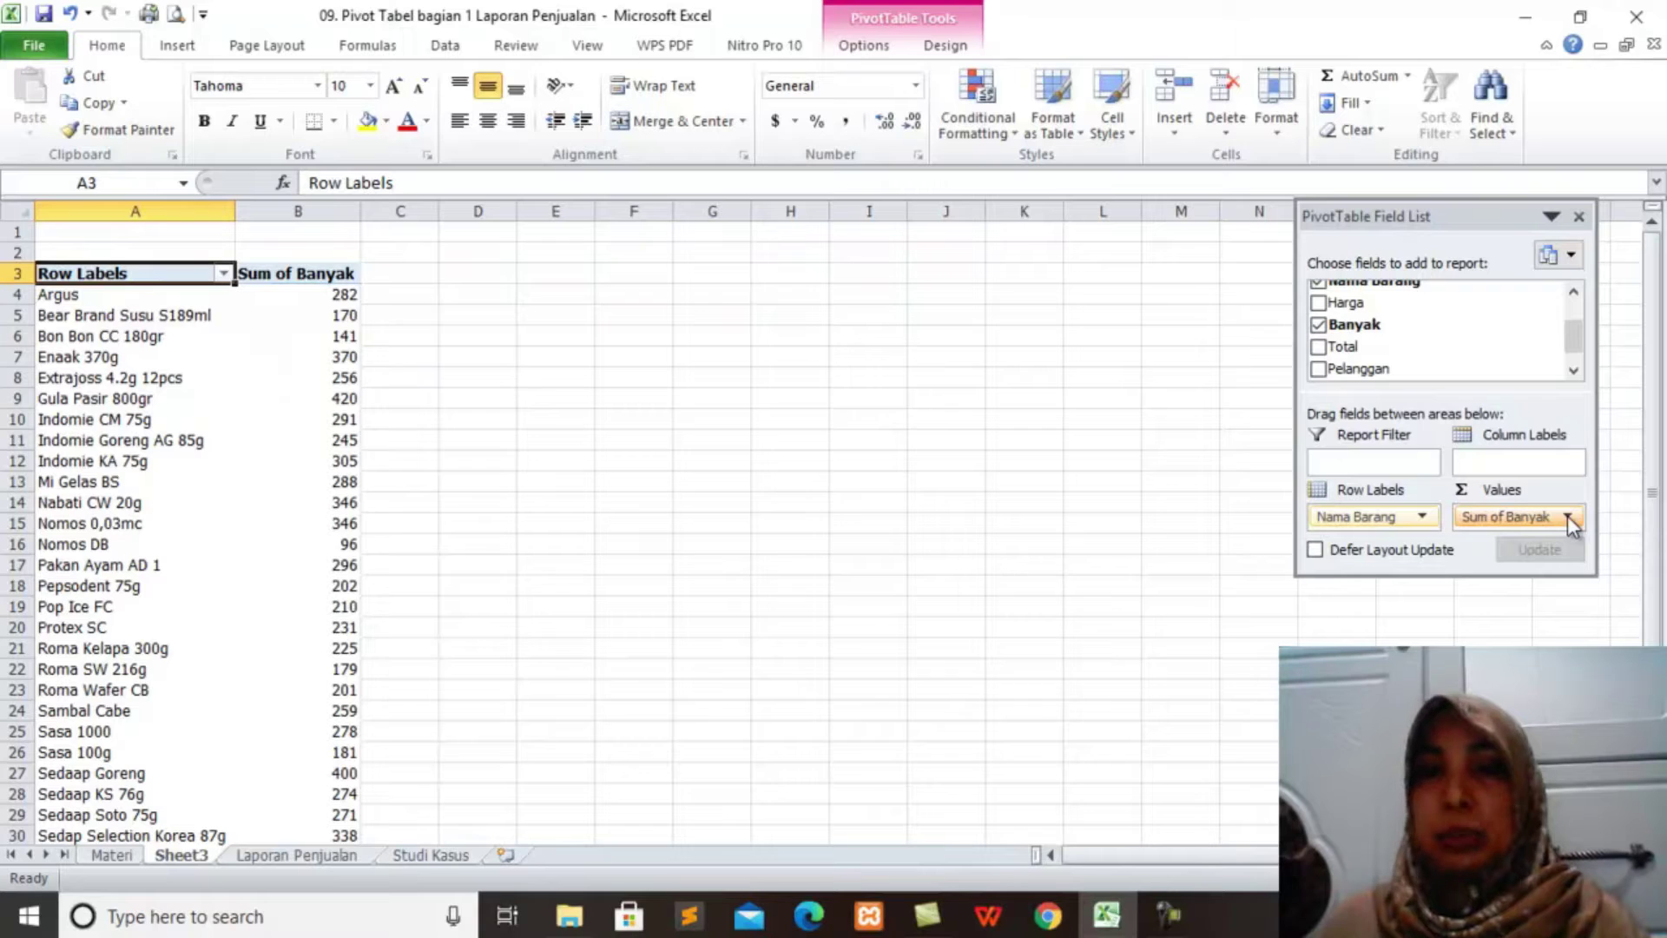
Change the Banyak value field's calculation to Count to summarise the number of transactions per item
left_click(1566, 515)
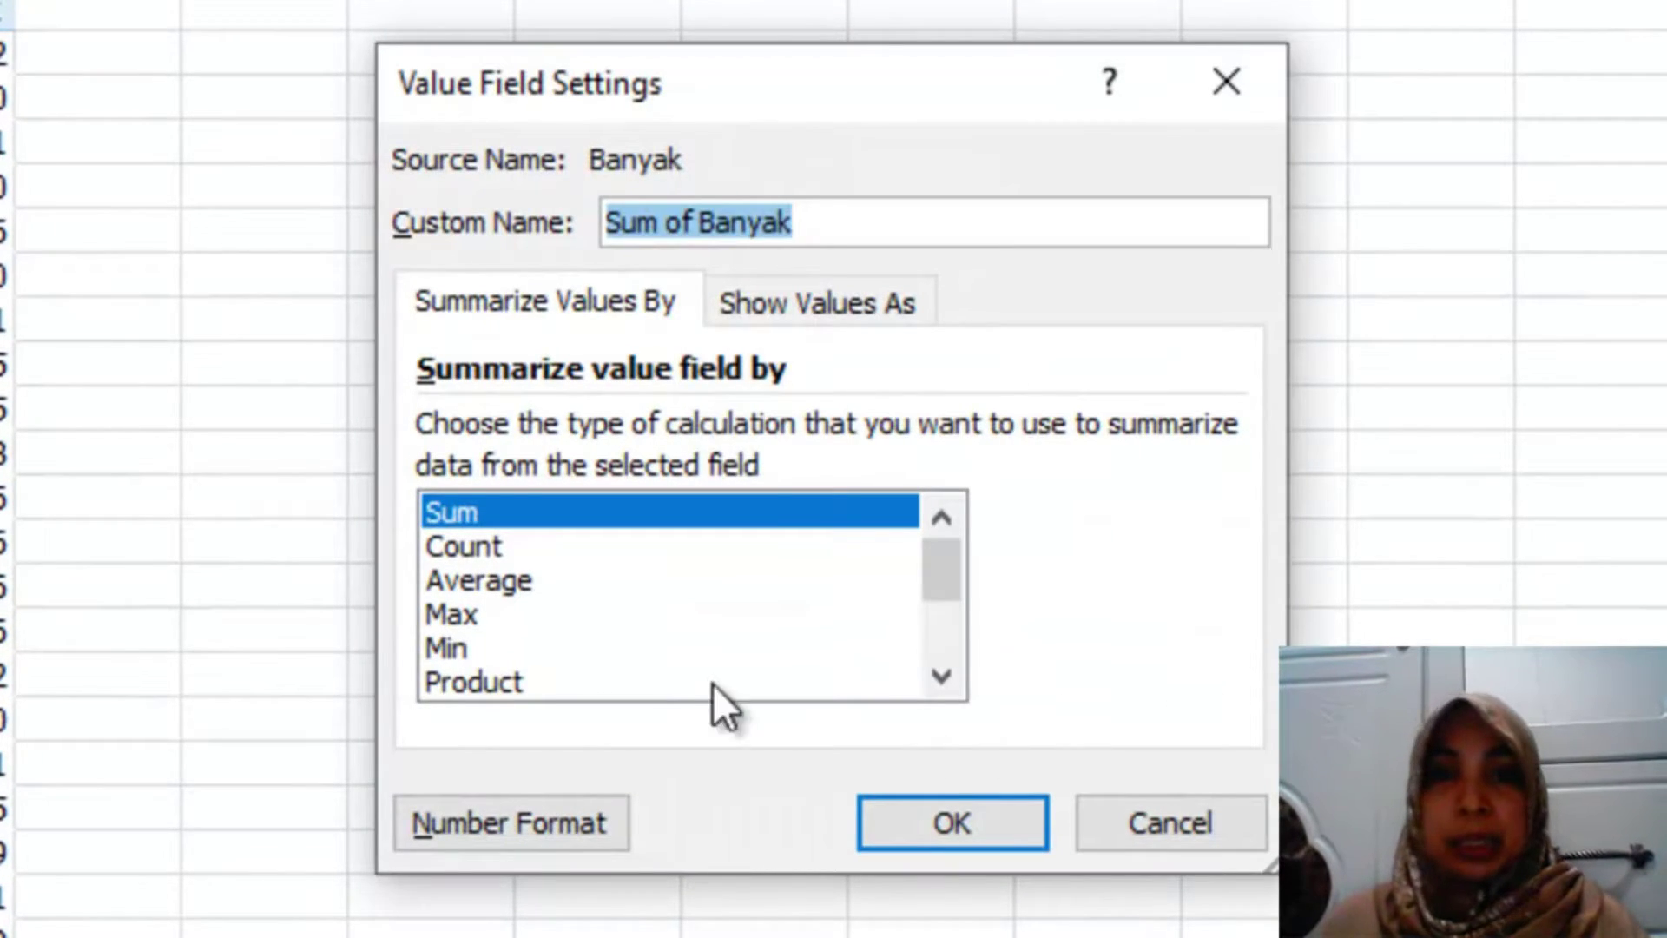
left_click(462, 554)
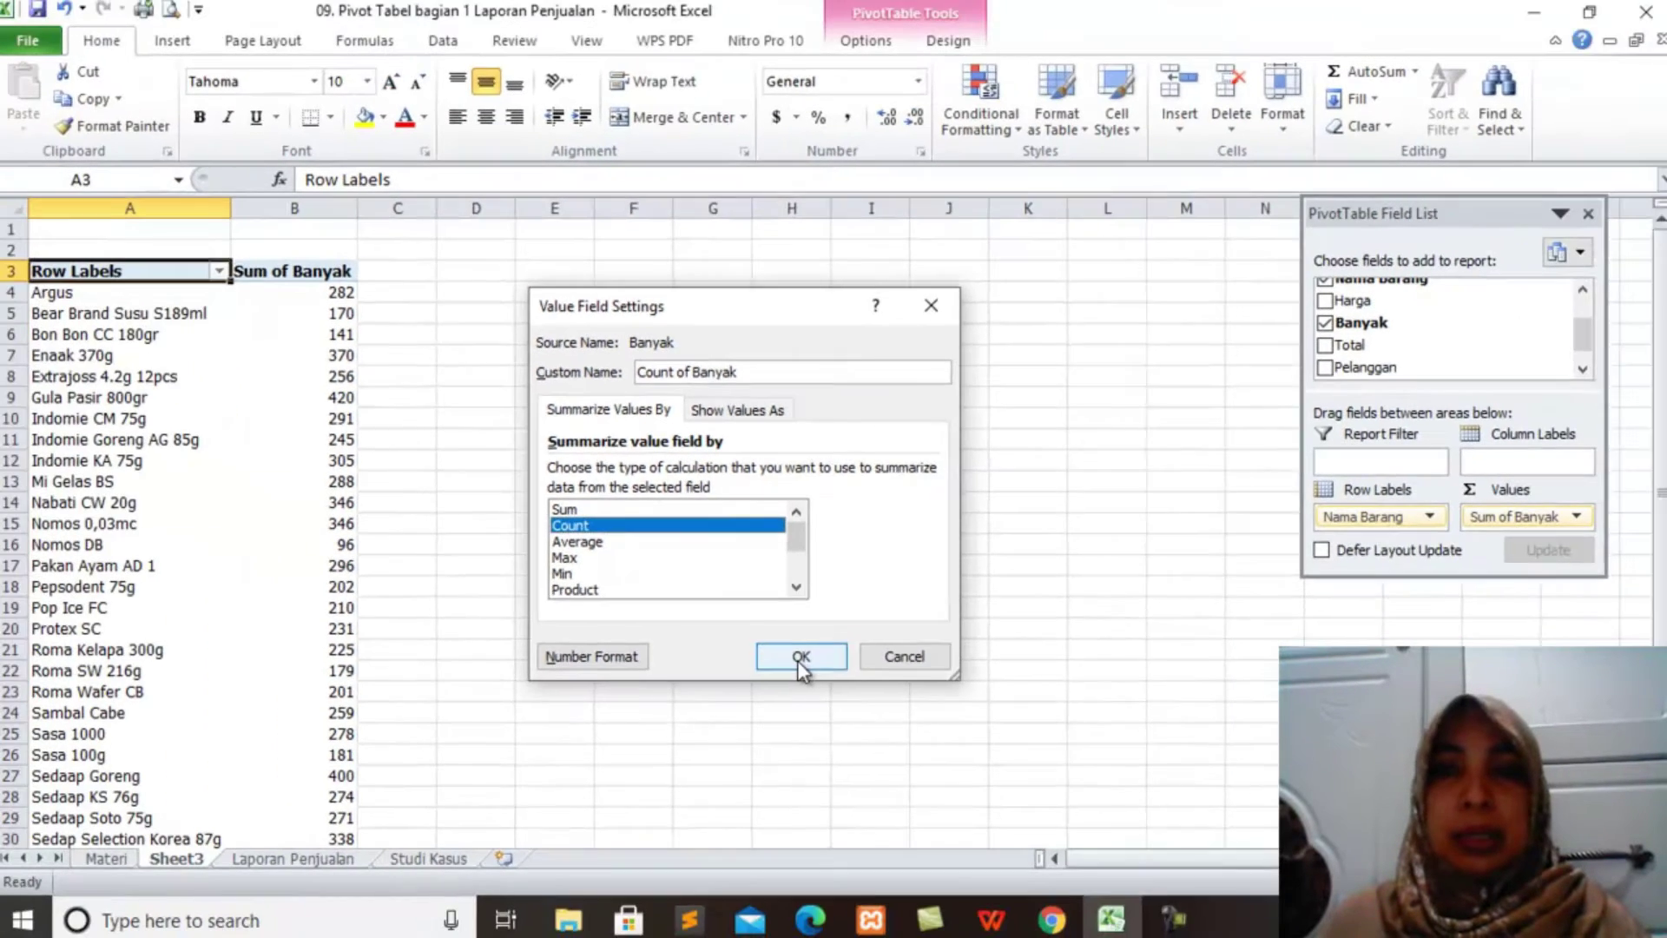
left_click(952, 823)
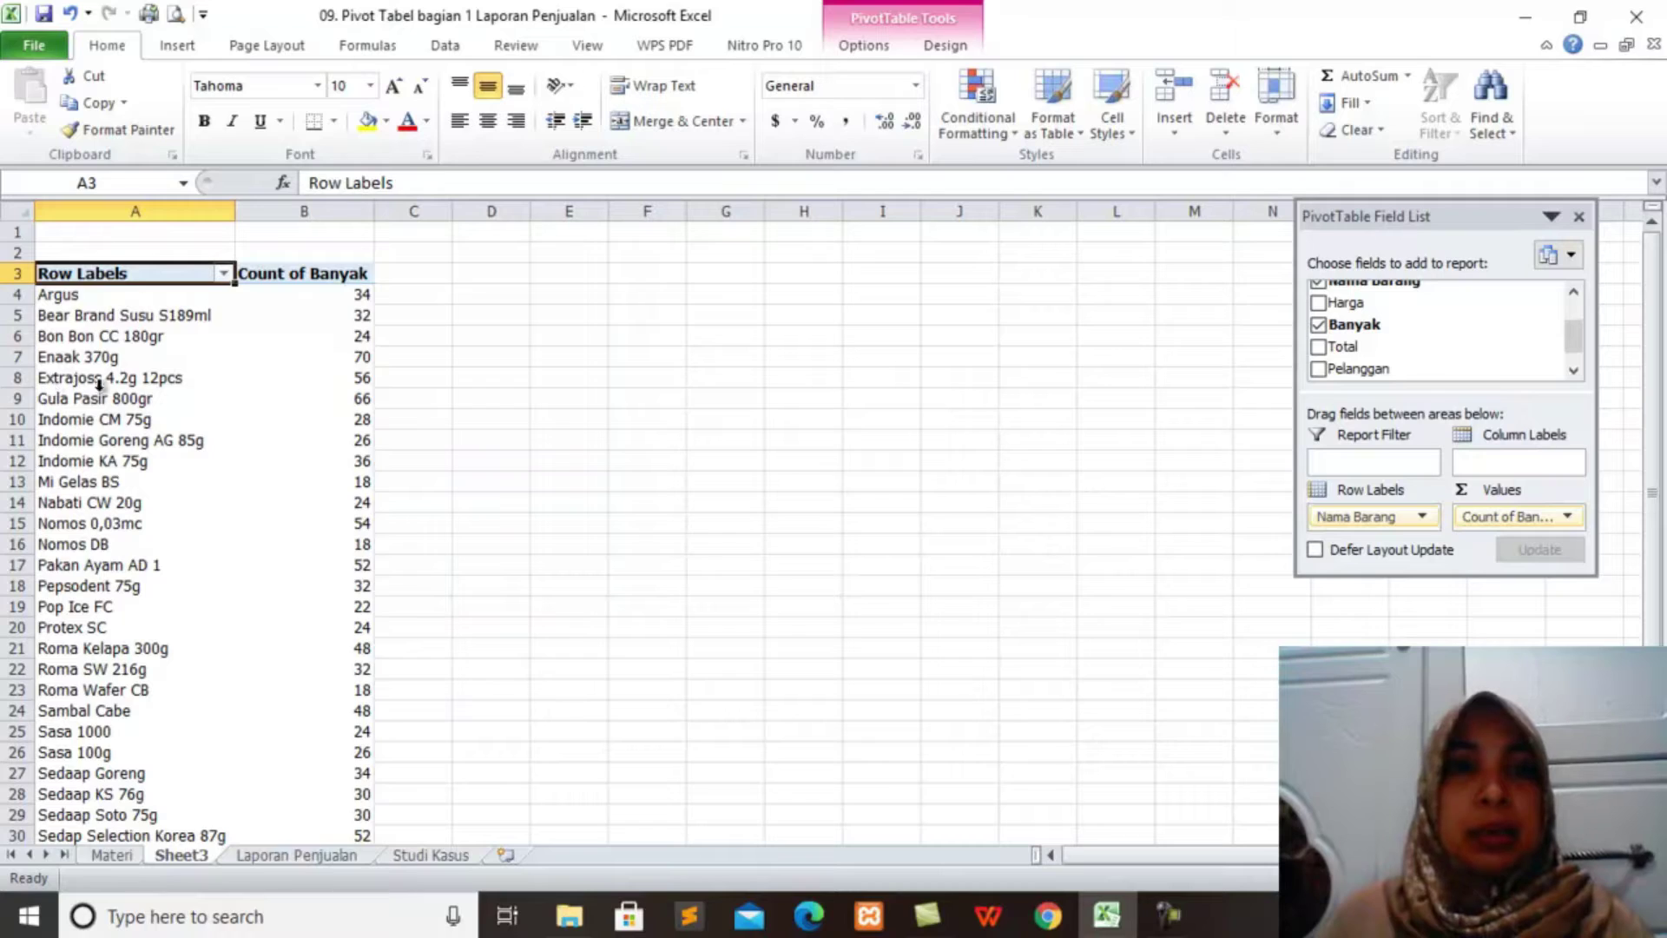
mouse_move(358, 380)
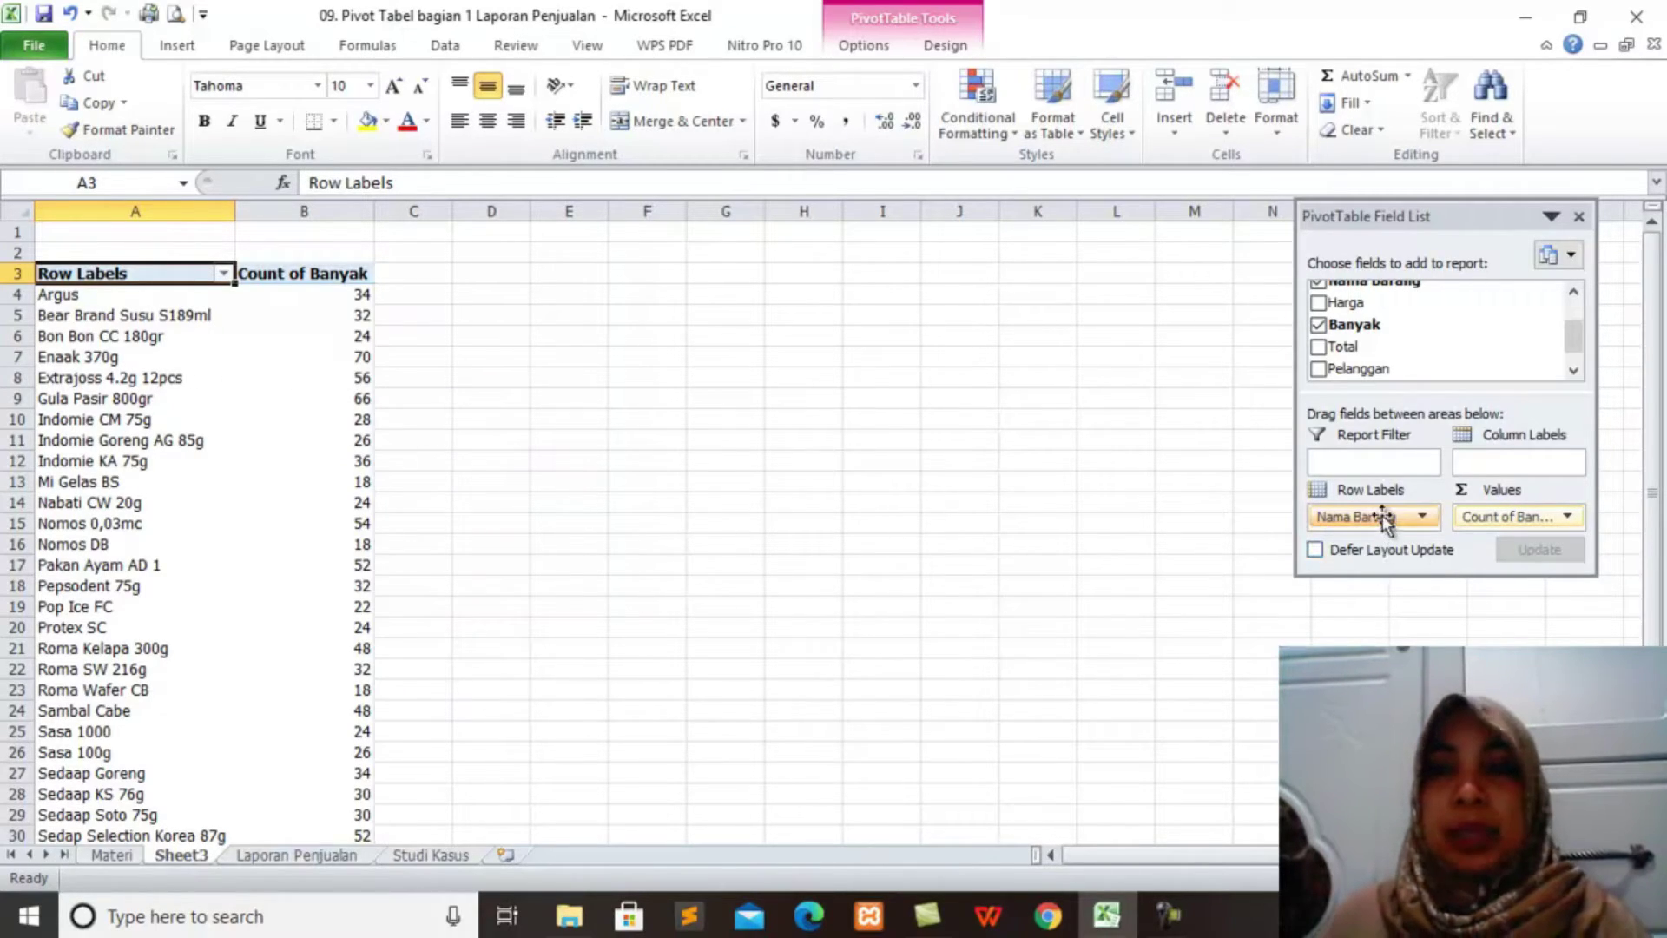
Clear Nama Barang and Count of Banyak from the pivot table and select the sixth question on the Studi Kasus sheet
left_click_drag(1383, 517, 1206, 547)
left_click_drag(1462, 518, 1086, 547)
left_click(427, 855)
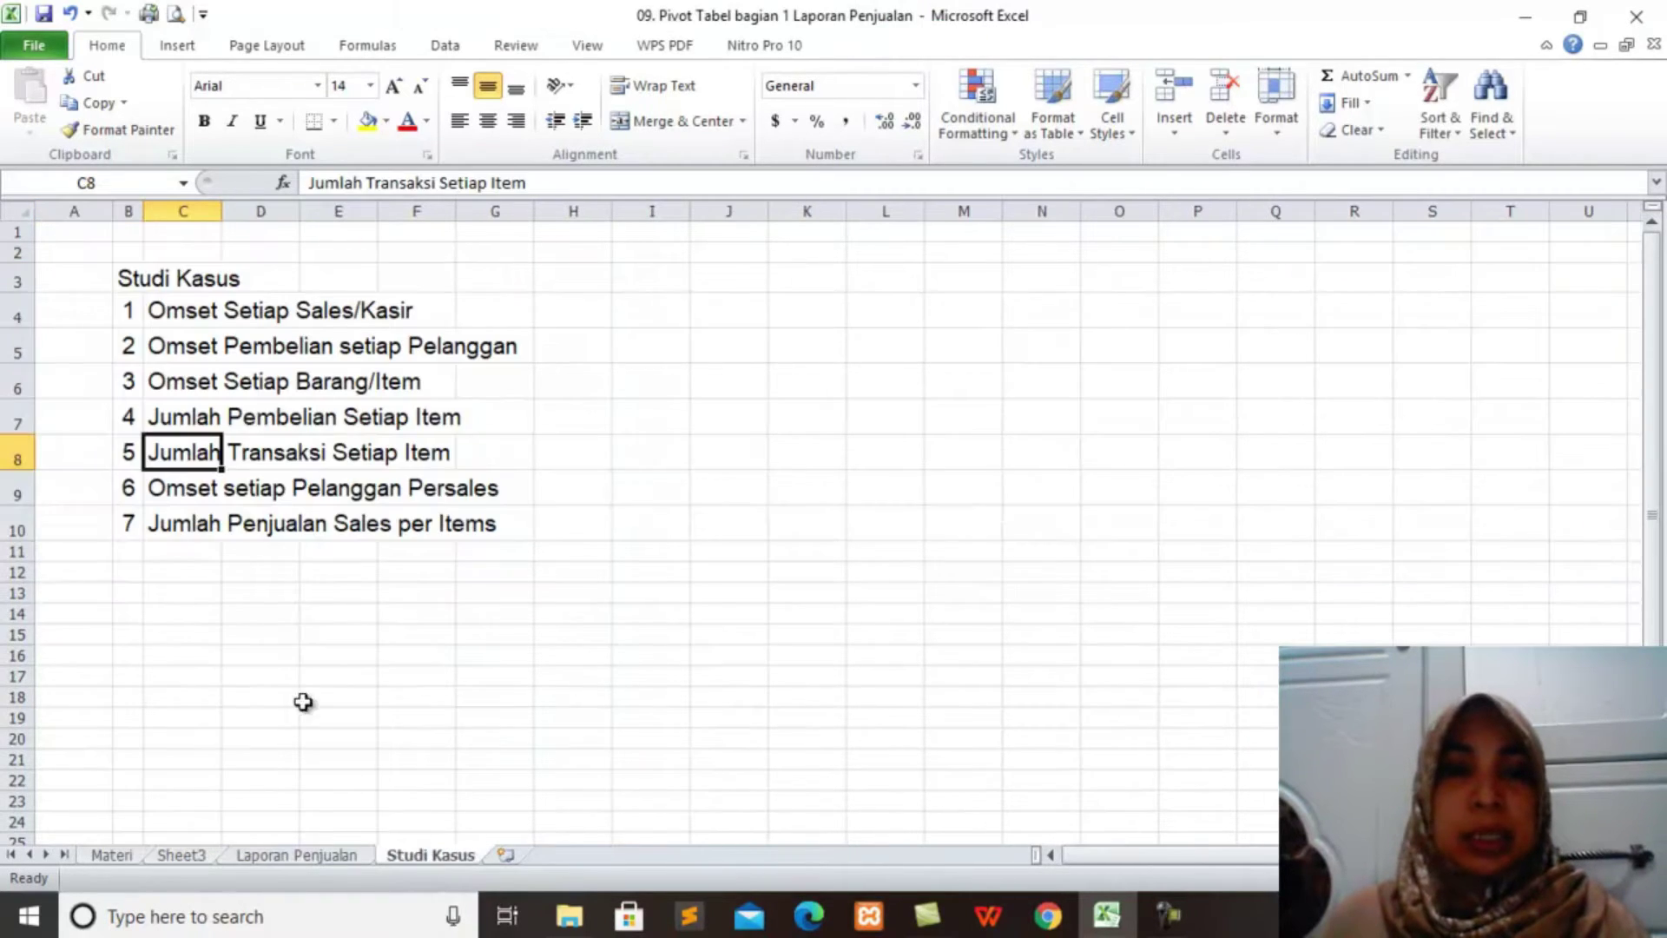
left_click(182, 495)
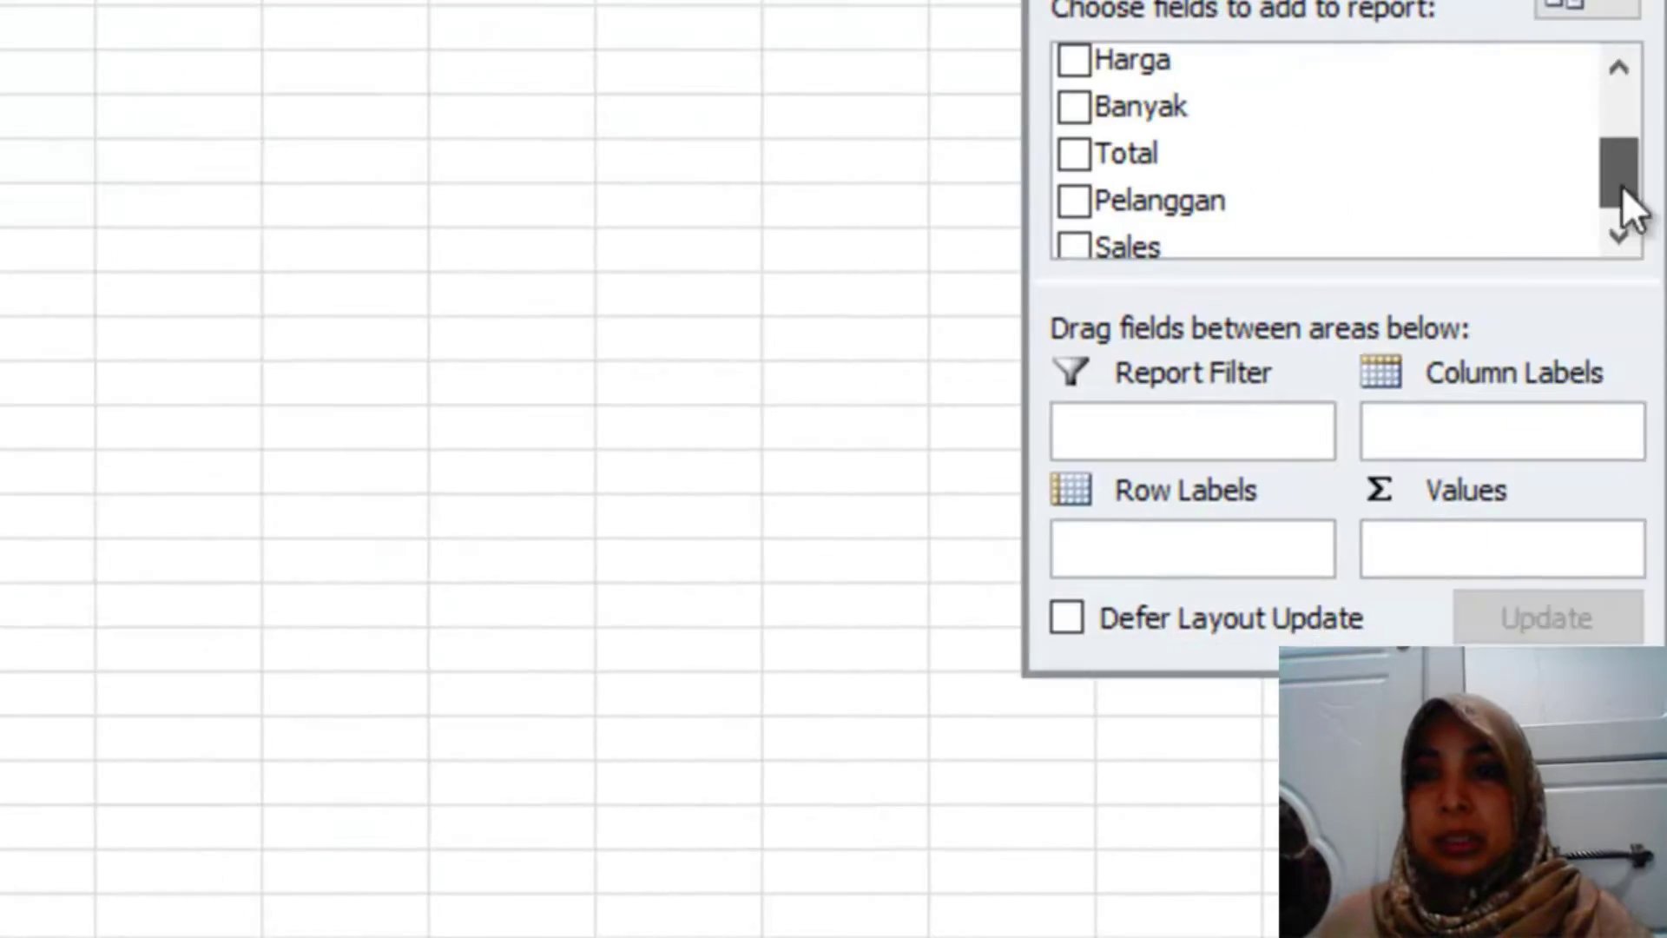
Summarise customer turnover per salesperson with Total in the Values, Pelanggan in the Row Labels and Sales in the Column Labels
left_click_drag(1622, 185, 1487, 174)
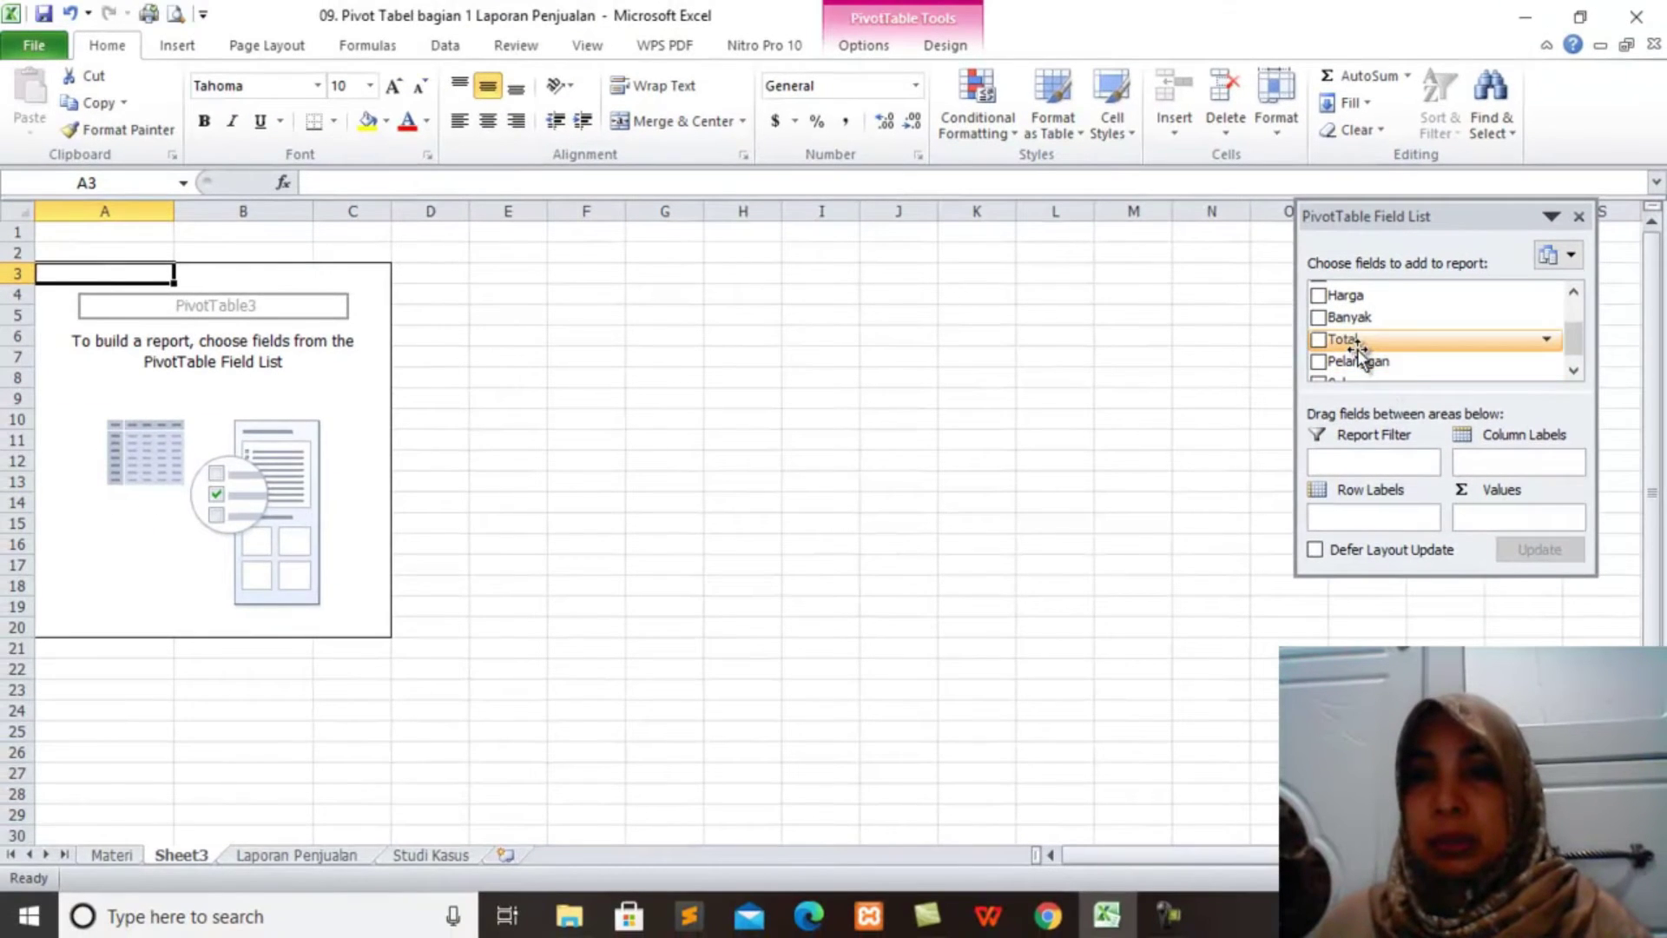
left_click_drag(1357, 349, 1381, 366)
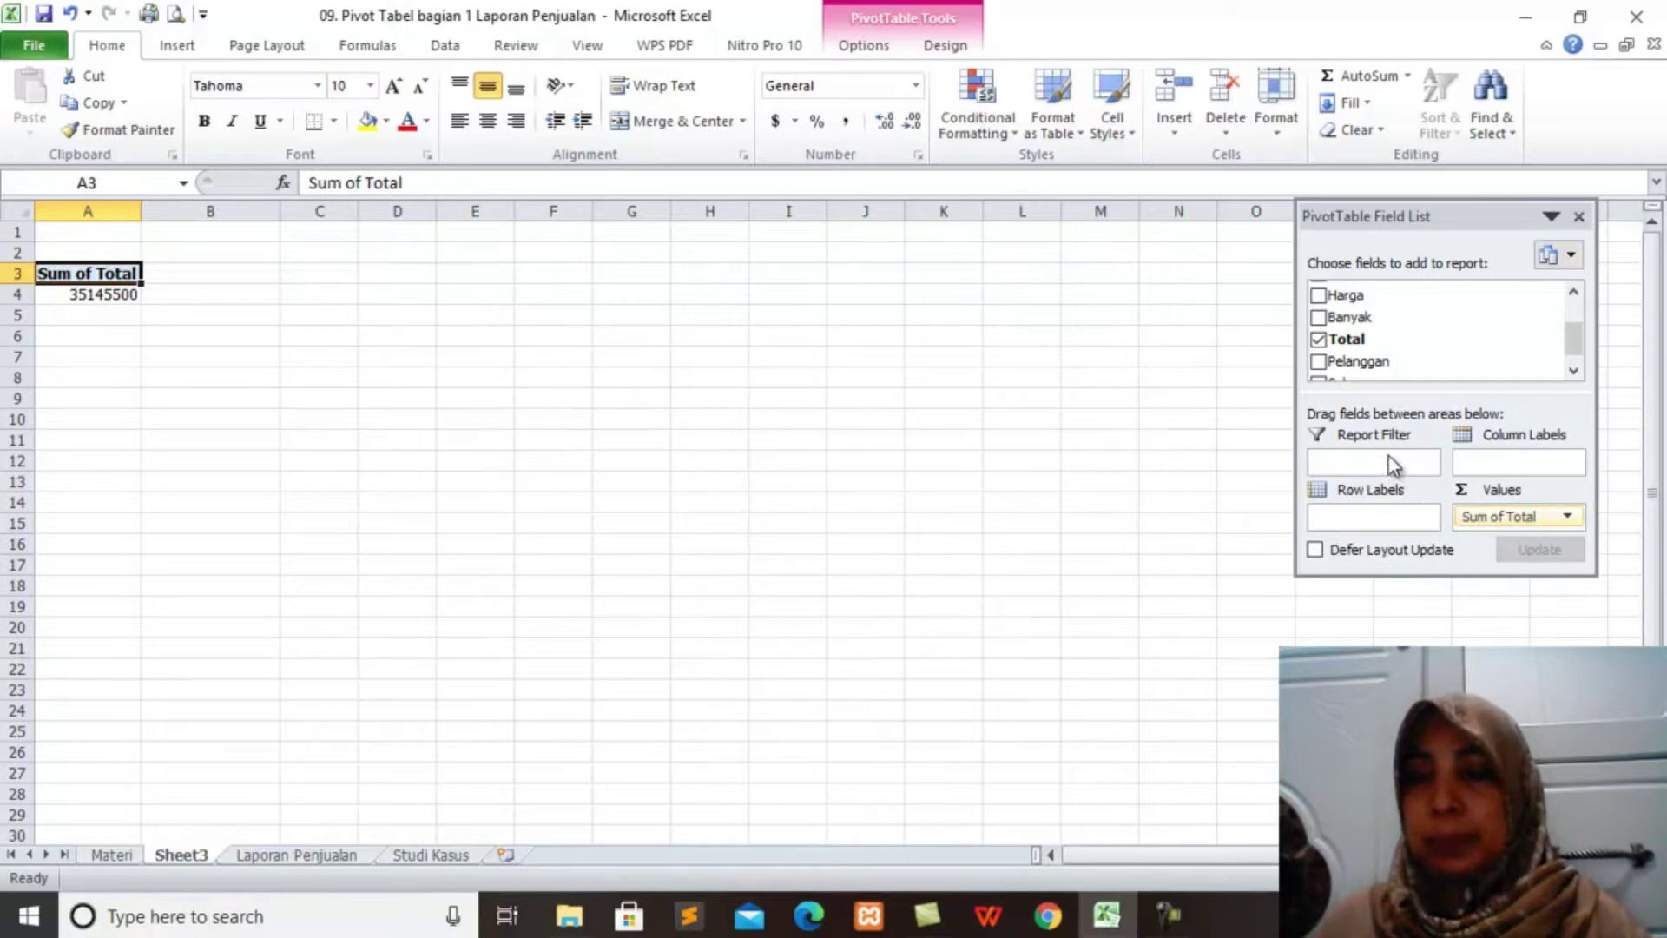
left_click_drag(1358, 361, 1383, 514)
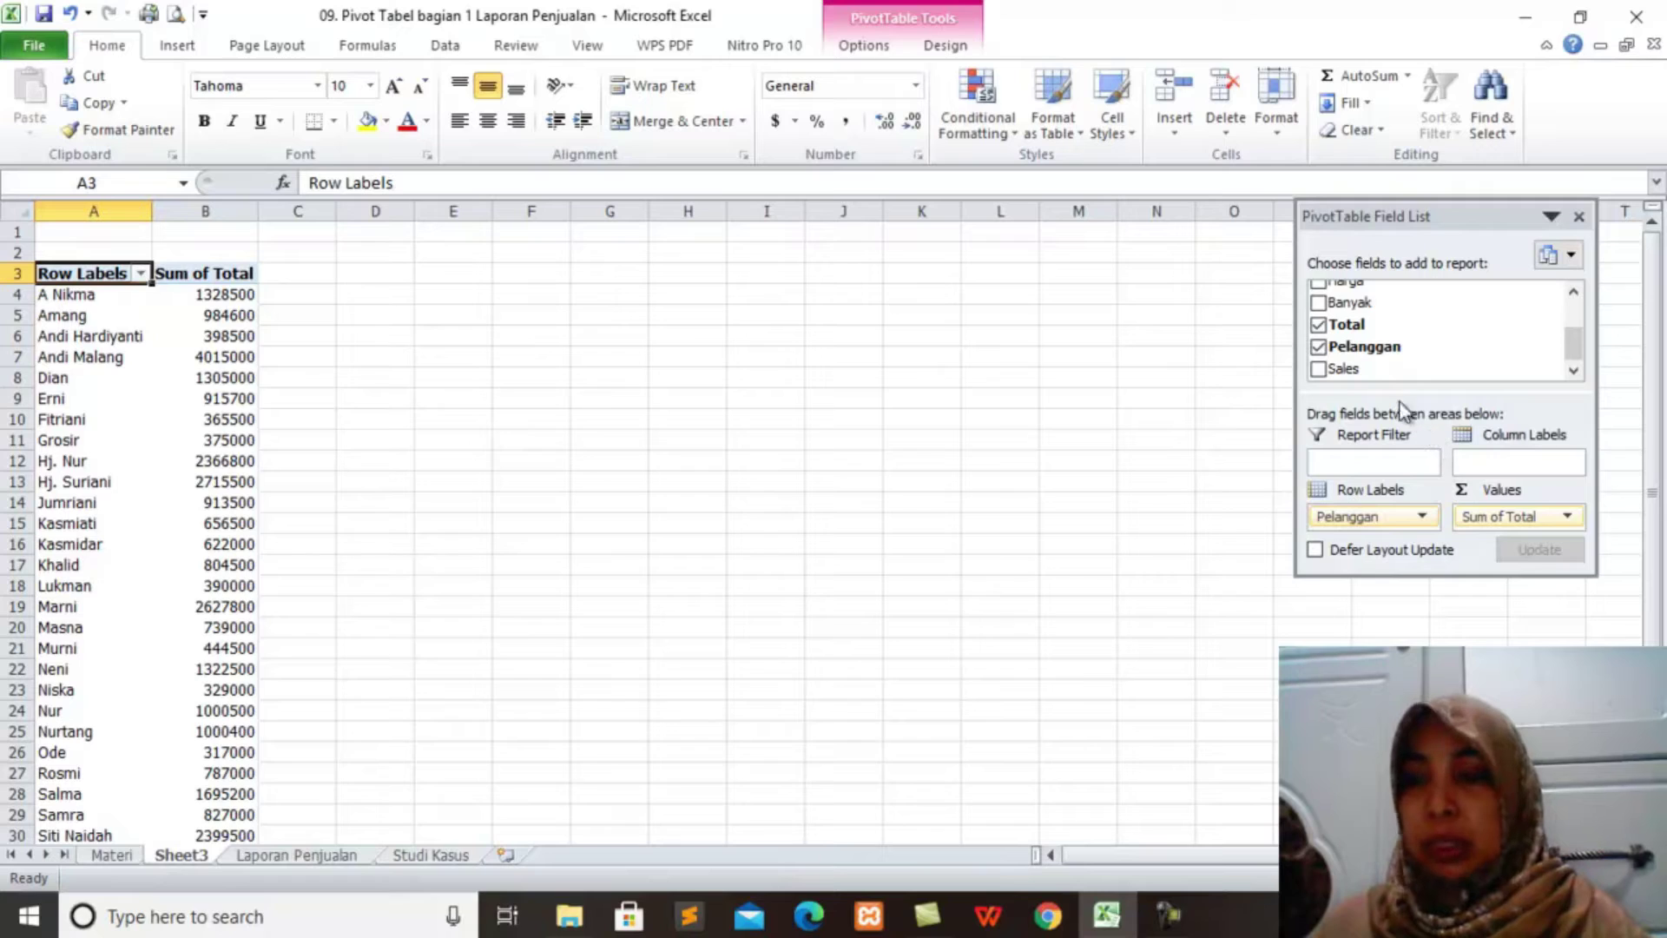
left_click_drag(1336, 375, 1486, 470)
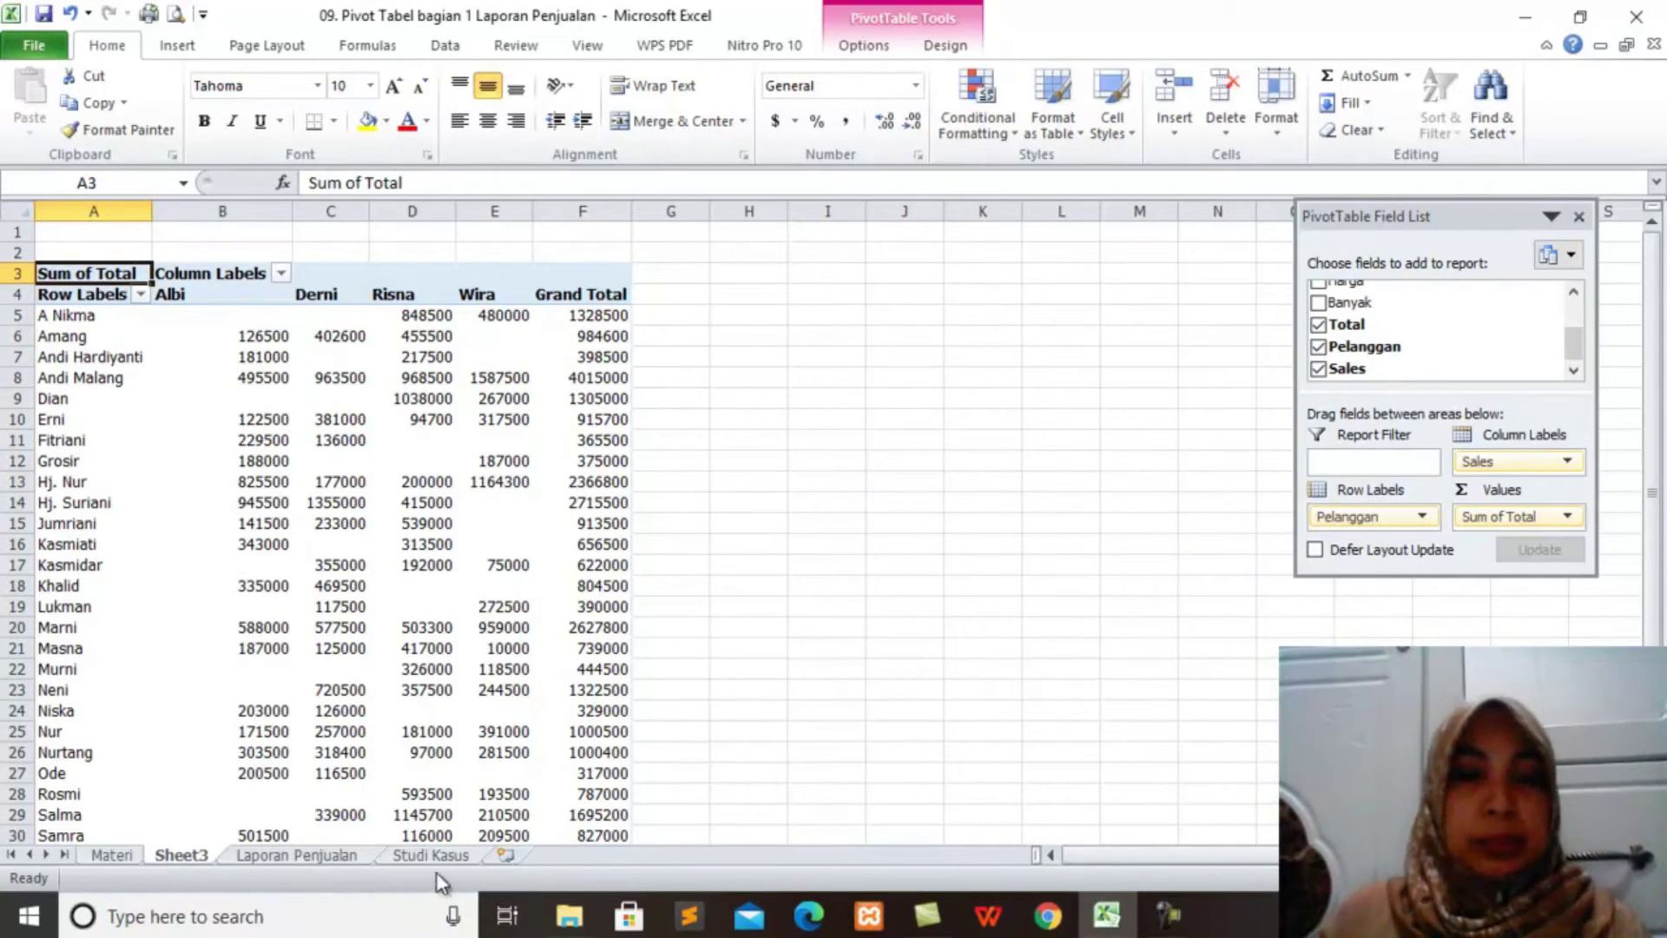
Compare the Omset setiap Pelanggan Persales question with the pivot table, examining one customer's turnover under each salesperson and the grand total
left_click(446, 853)
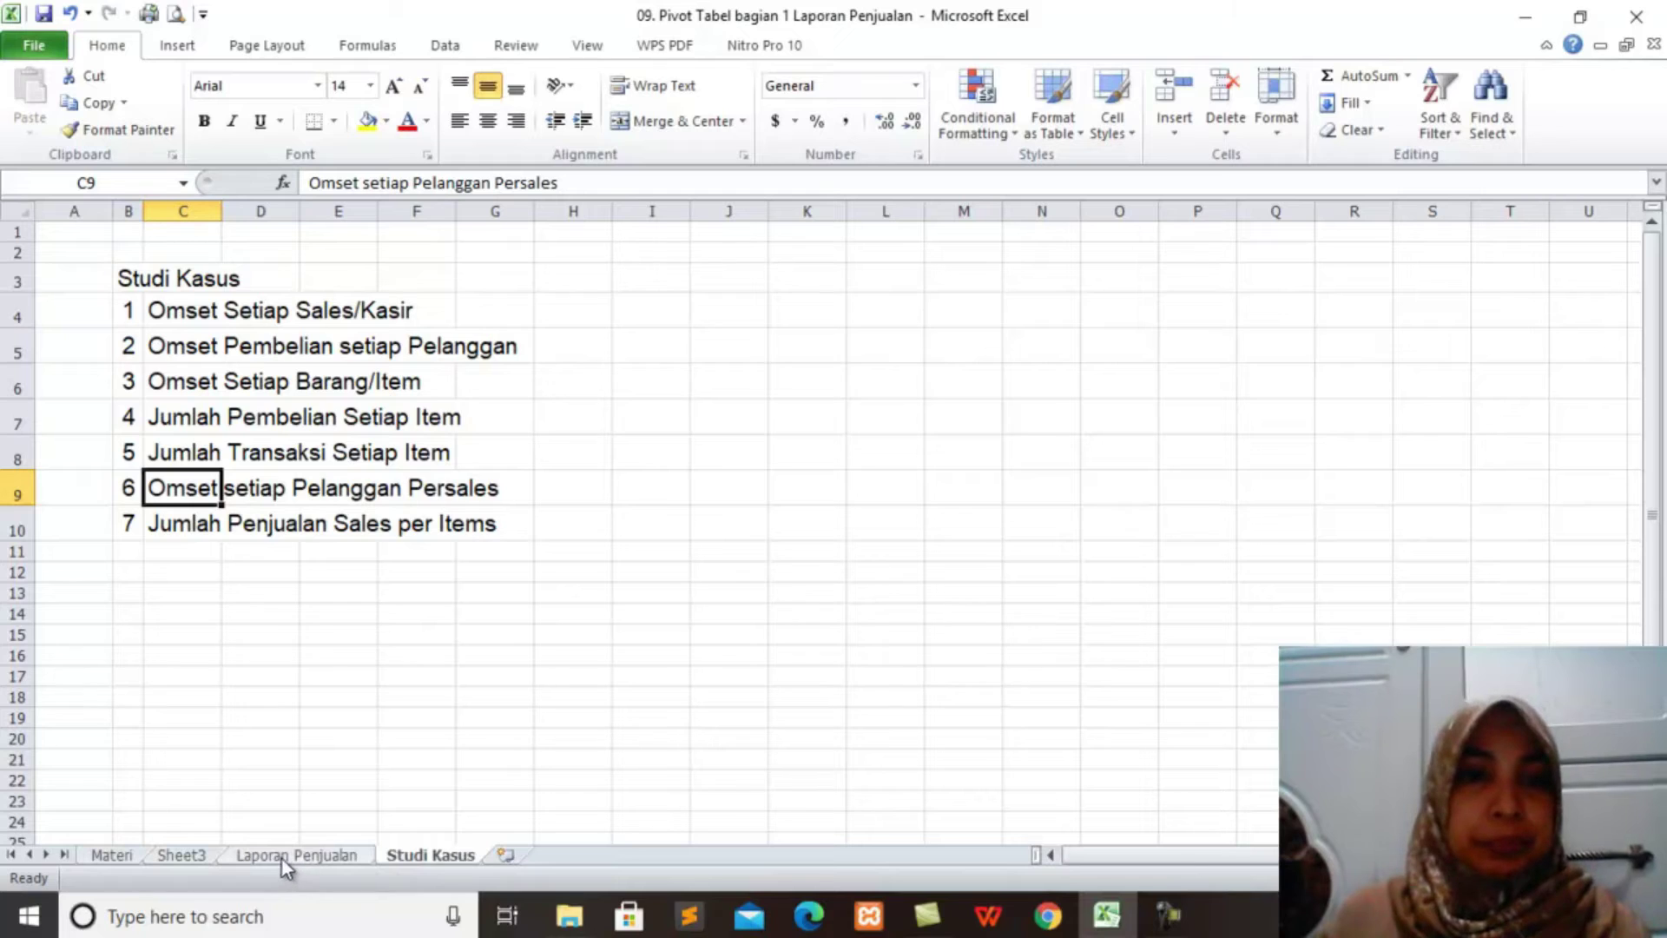
left_click(182, 856)
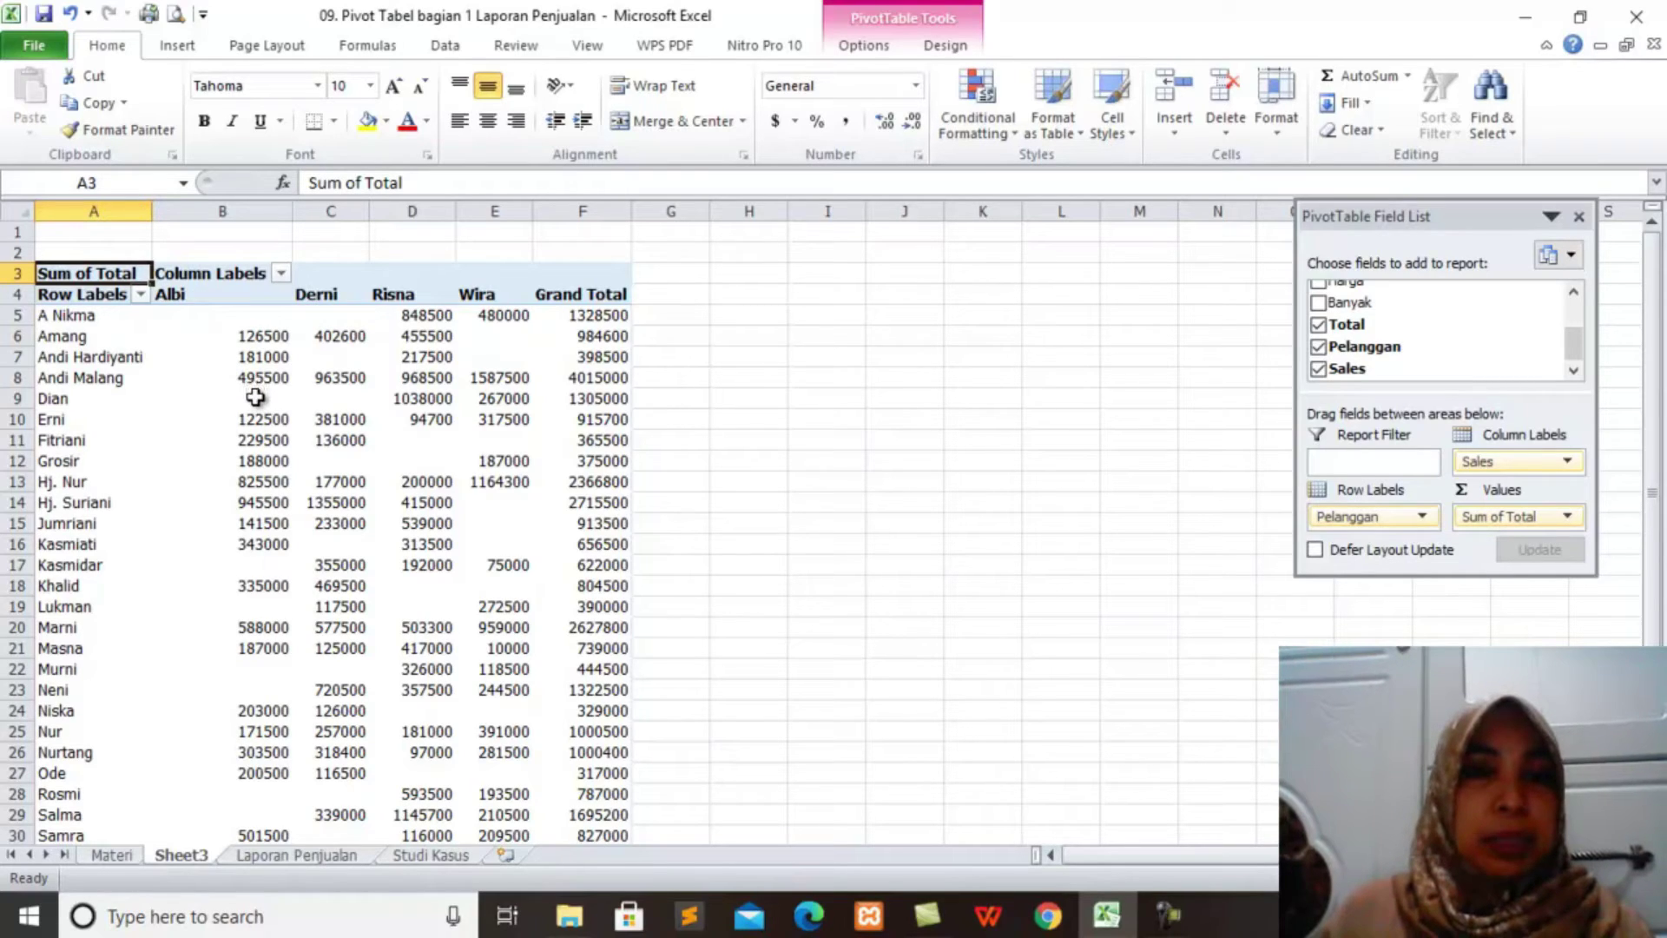
mouse_move(256, 396)
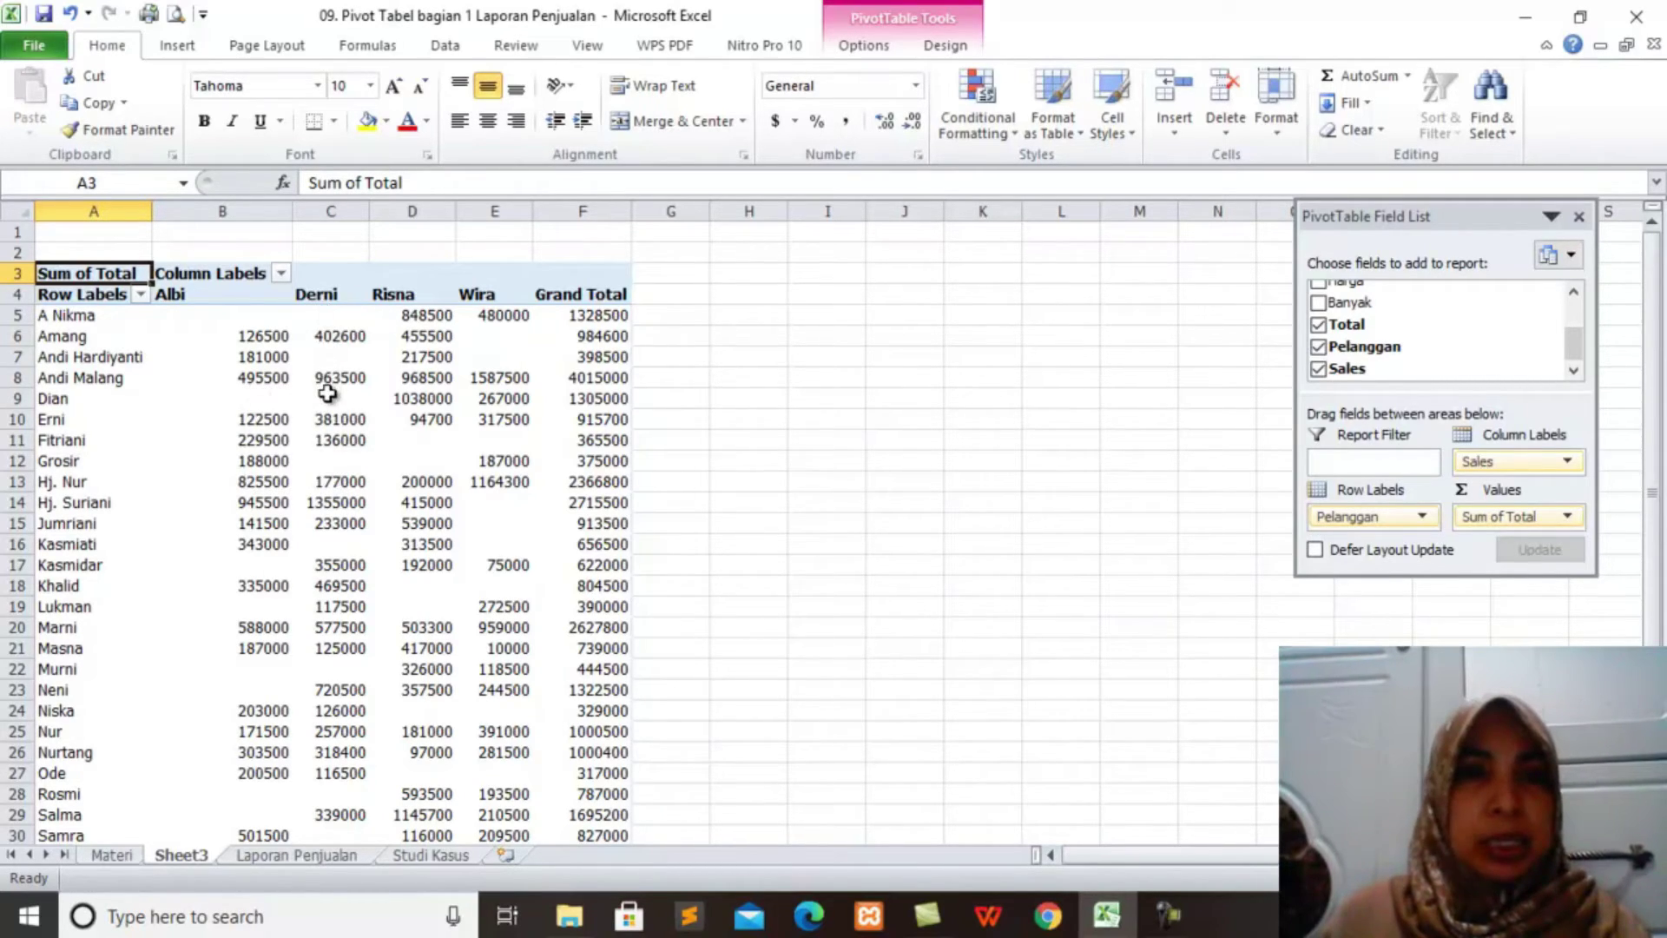
mouse_move(325, 396)
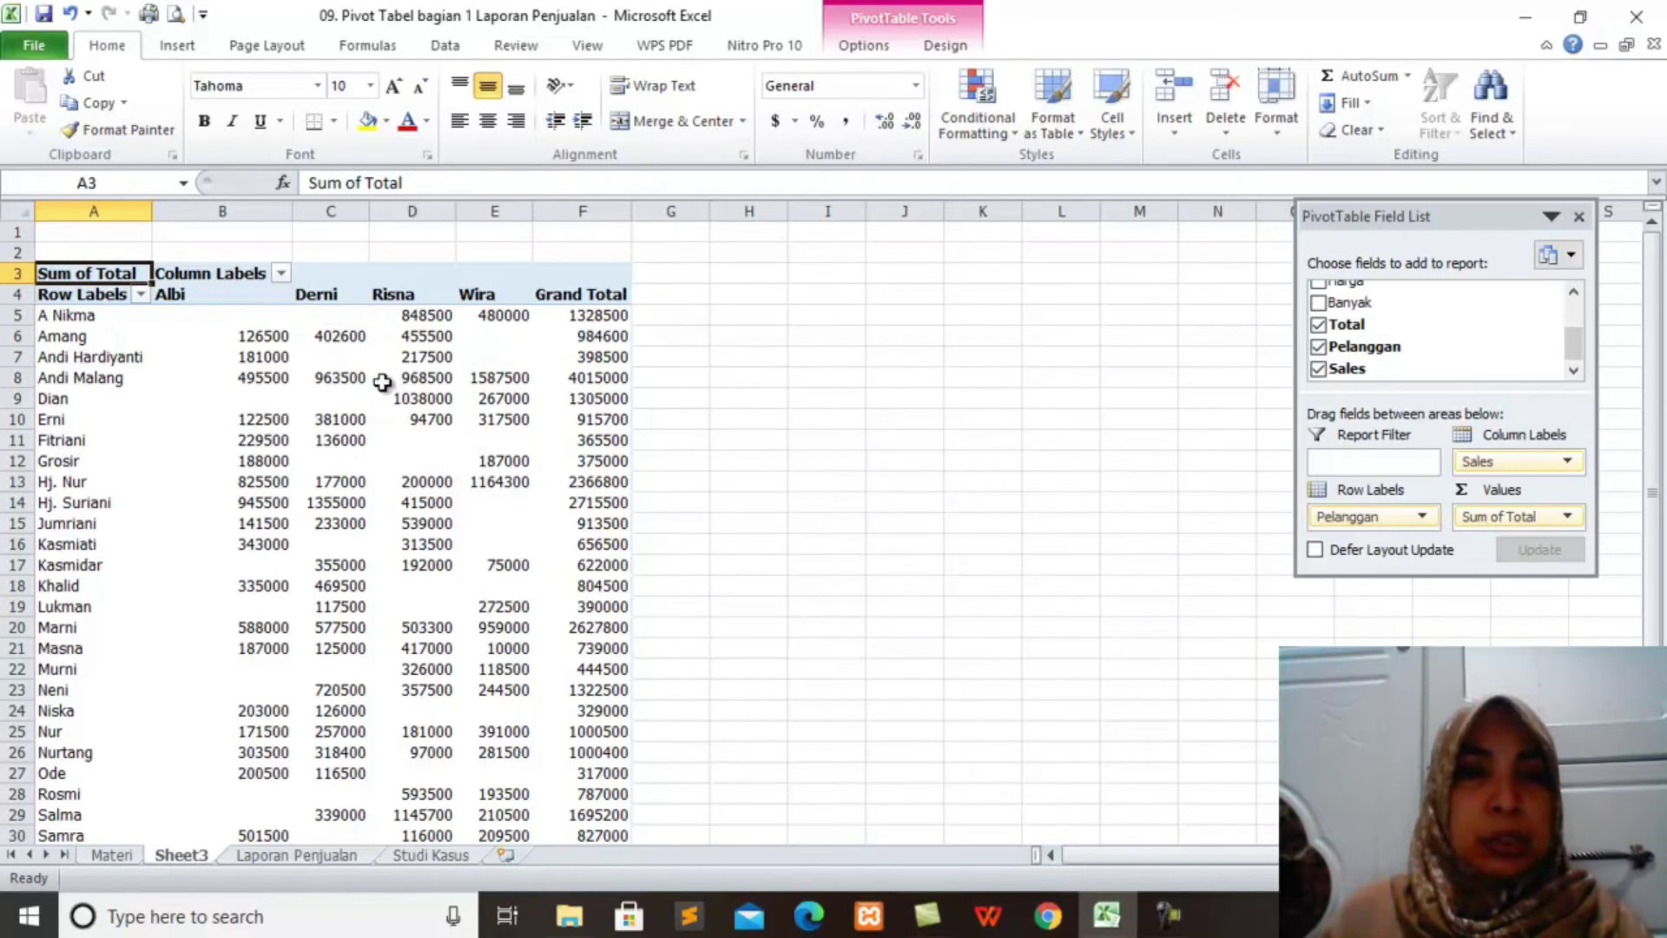
mouse_move(413, 391)
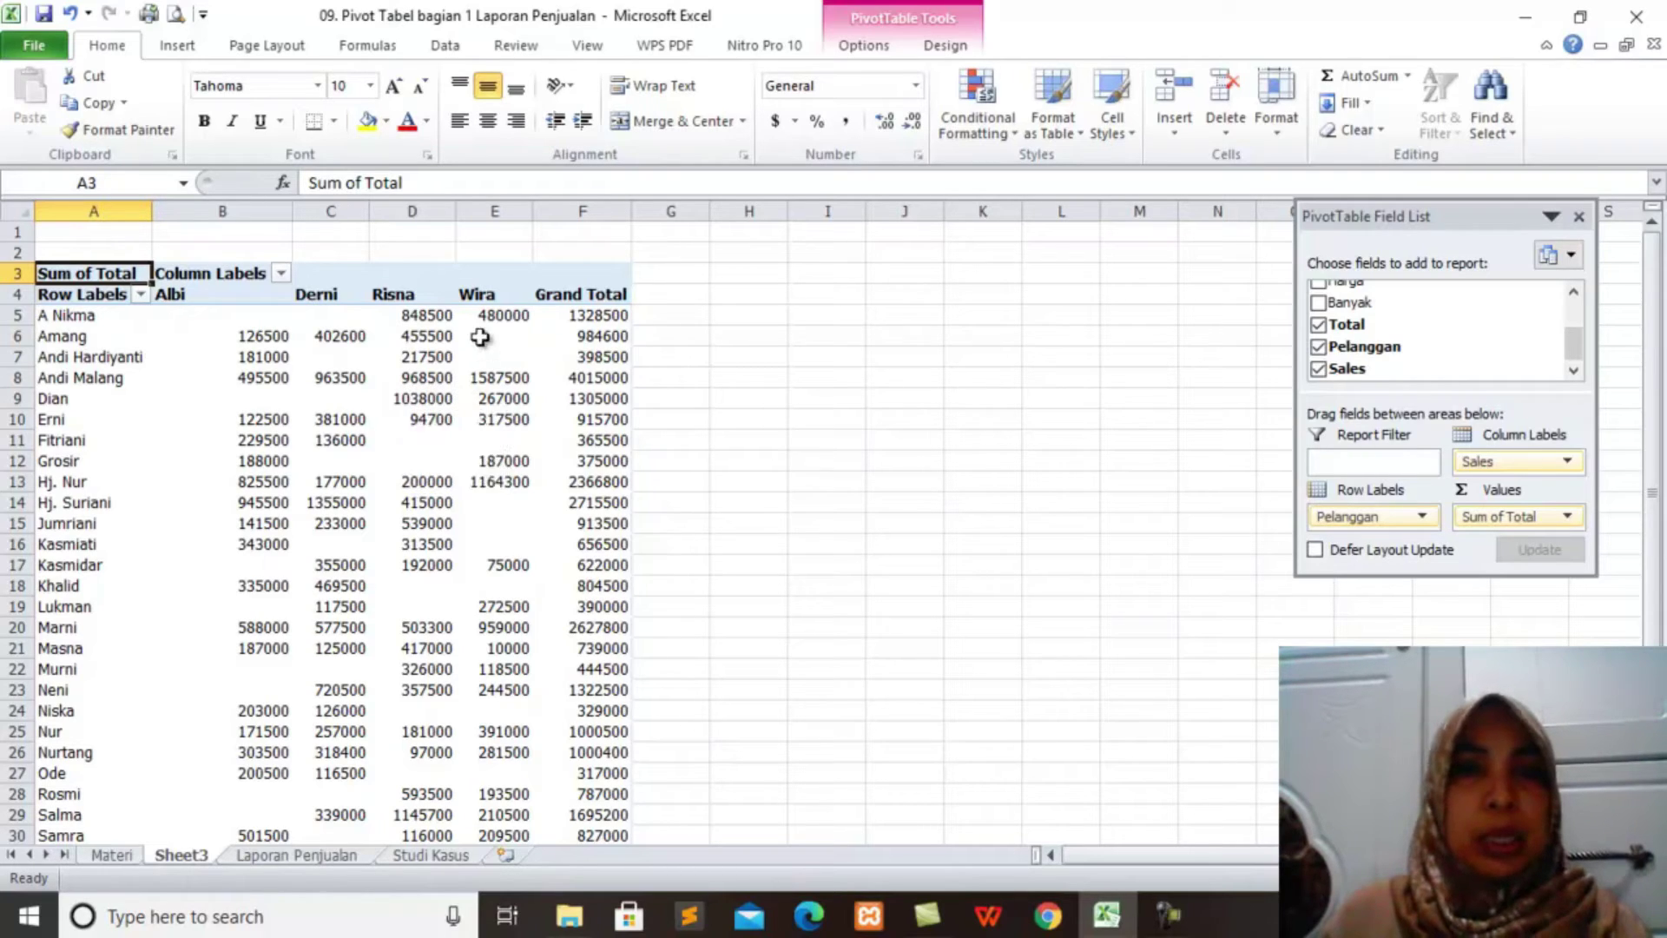
mouse_move(487, 392)
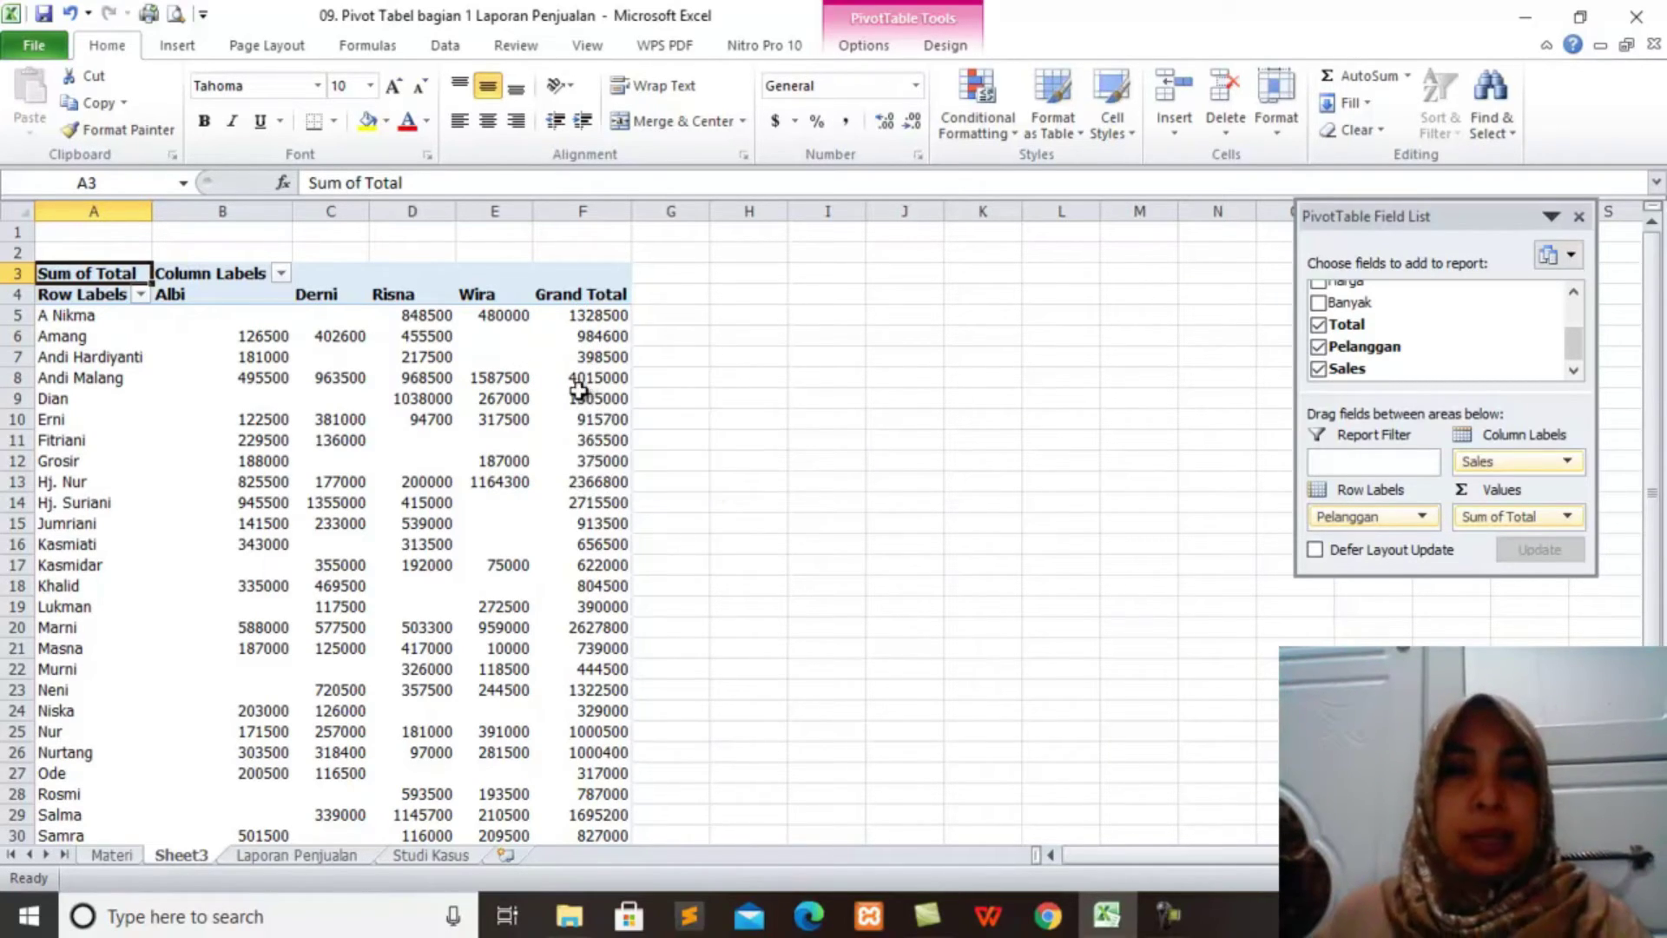
mouse_move(576, 385)
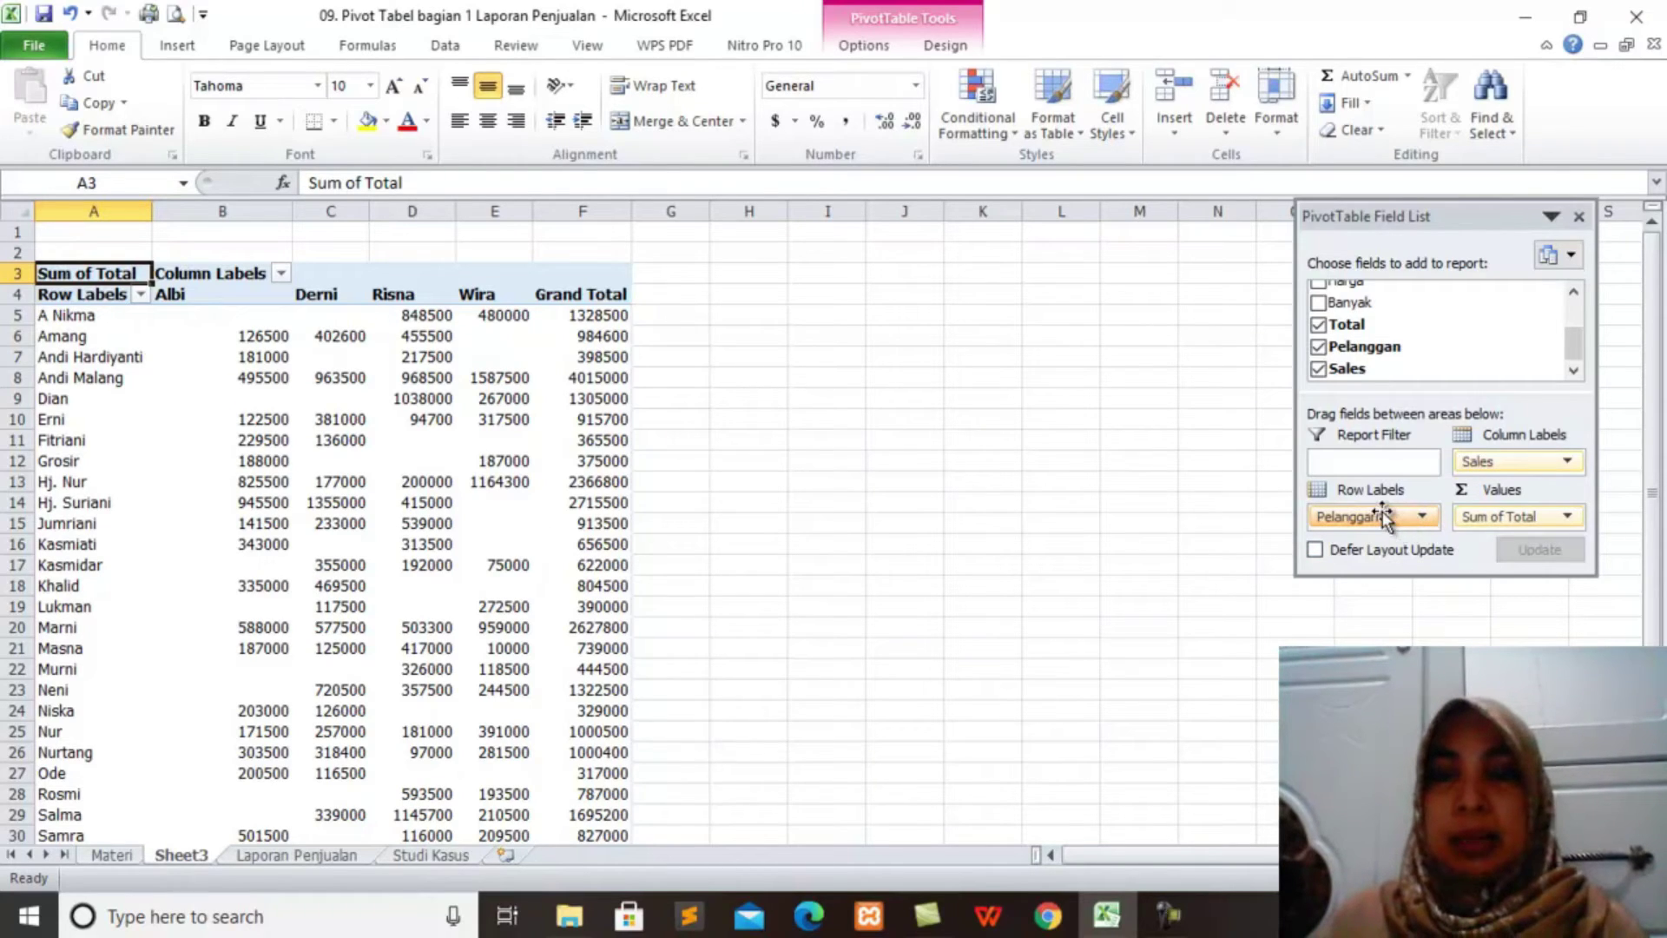
Remove Pelanggan, Sales and Sum of Total from the pivot table and check the seventh question on the Studi Kasus sheet
left_click_drag(1382, 518, 1242, 578)
left_click_drag(1515, 461, 1136, 504)
left_click_drag(1481, 514, 1232, 543)
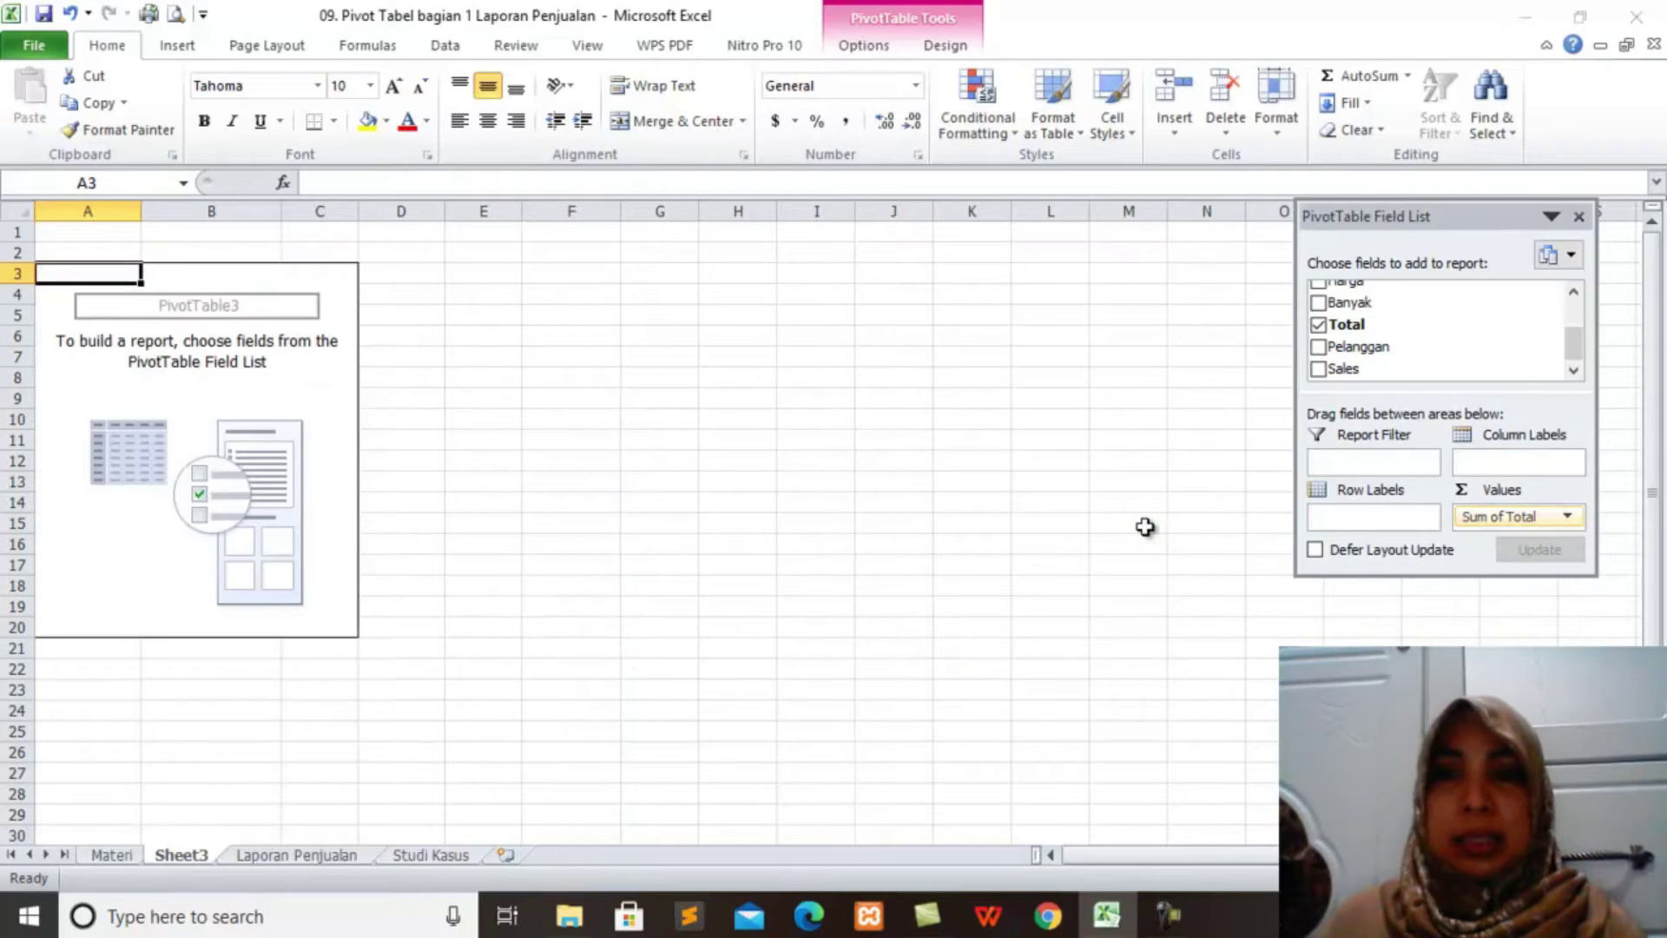
left_click(438, 857)
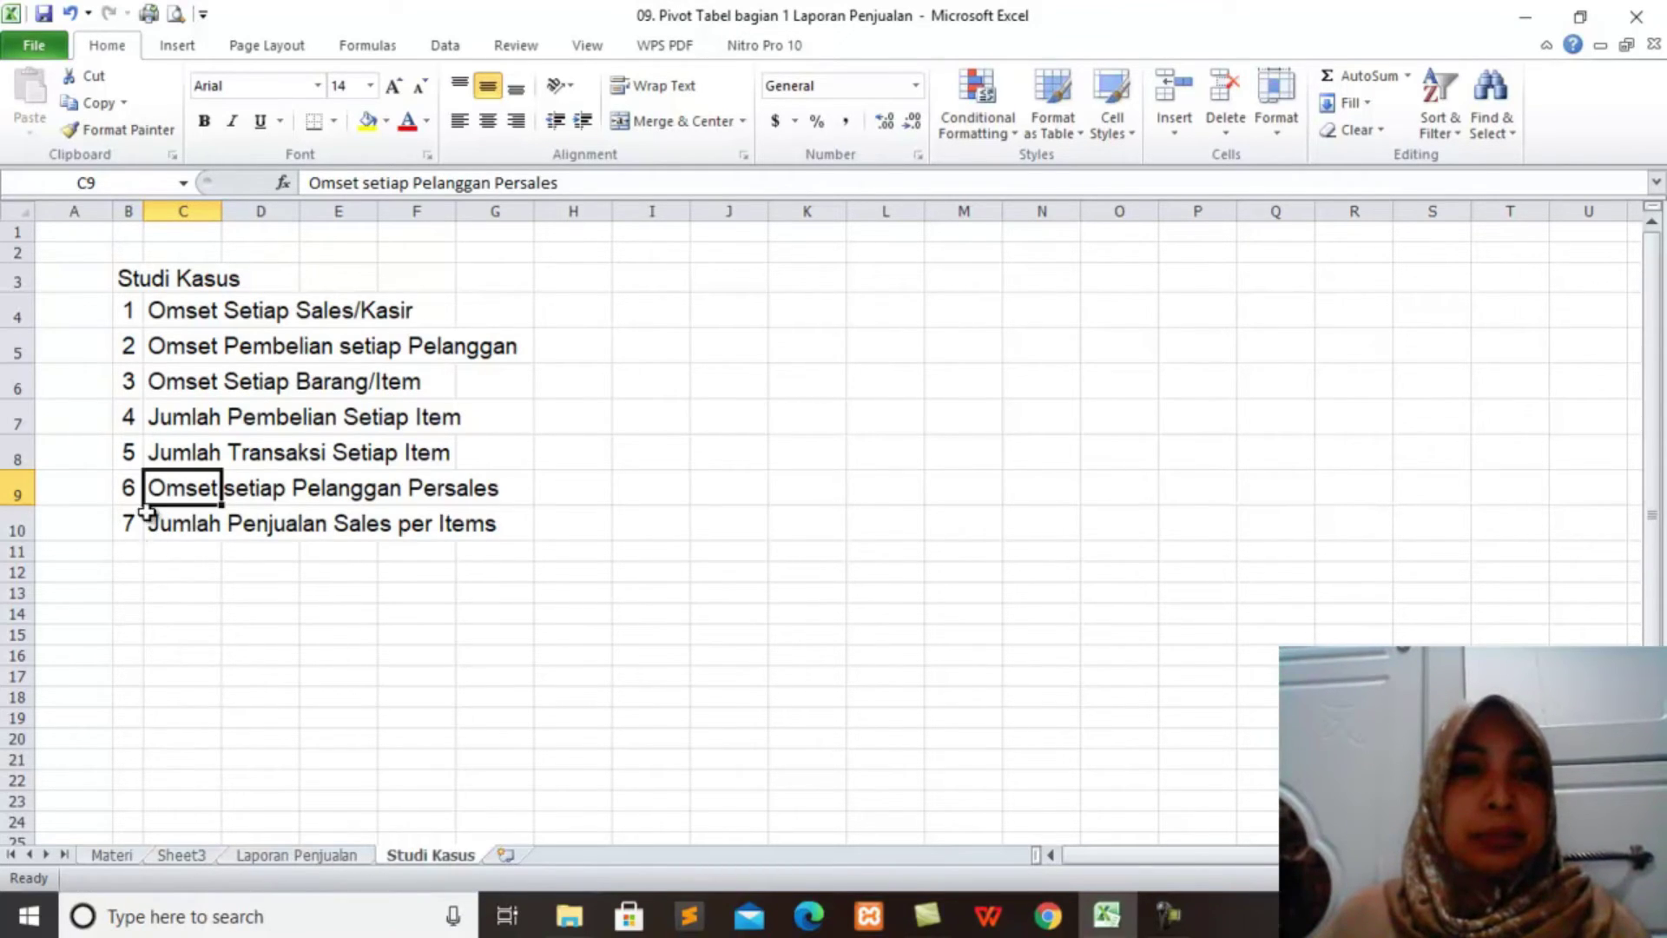
Summarise item sales per salesperson on Sheet3 with Banyak in the Values, Nama Barang in the Row Labels and Sales in the Column Labels
left_click(191, 859)
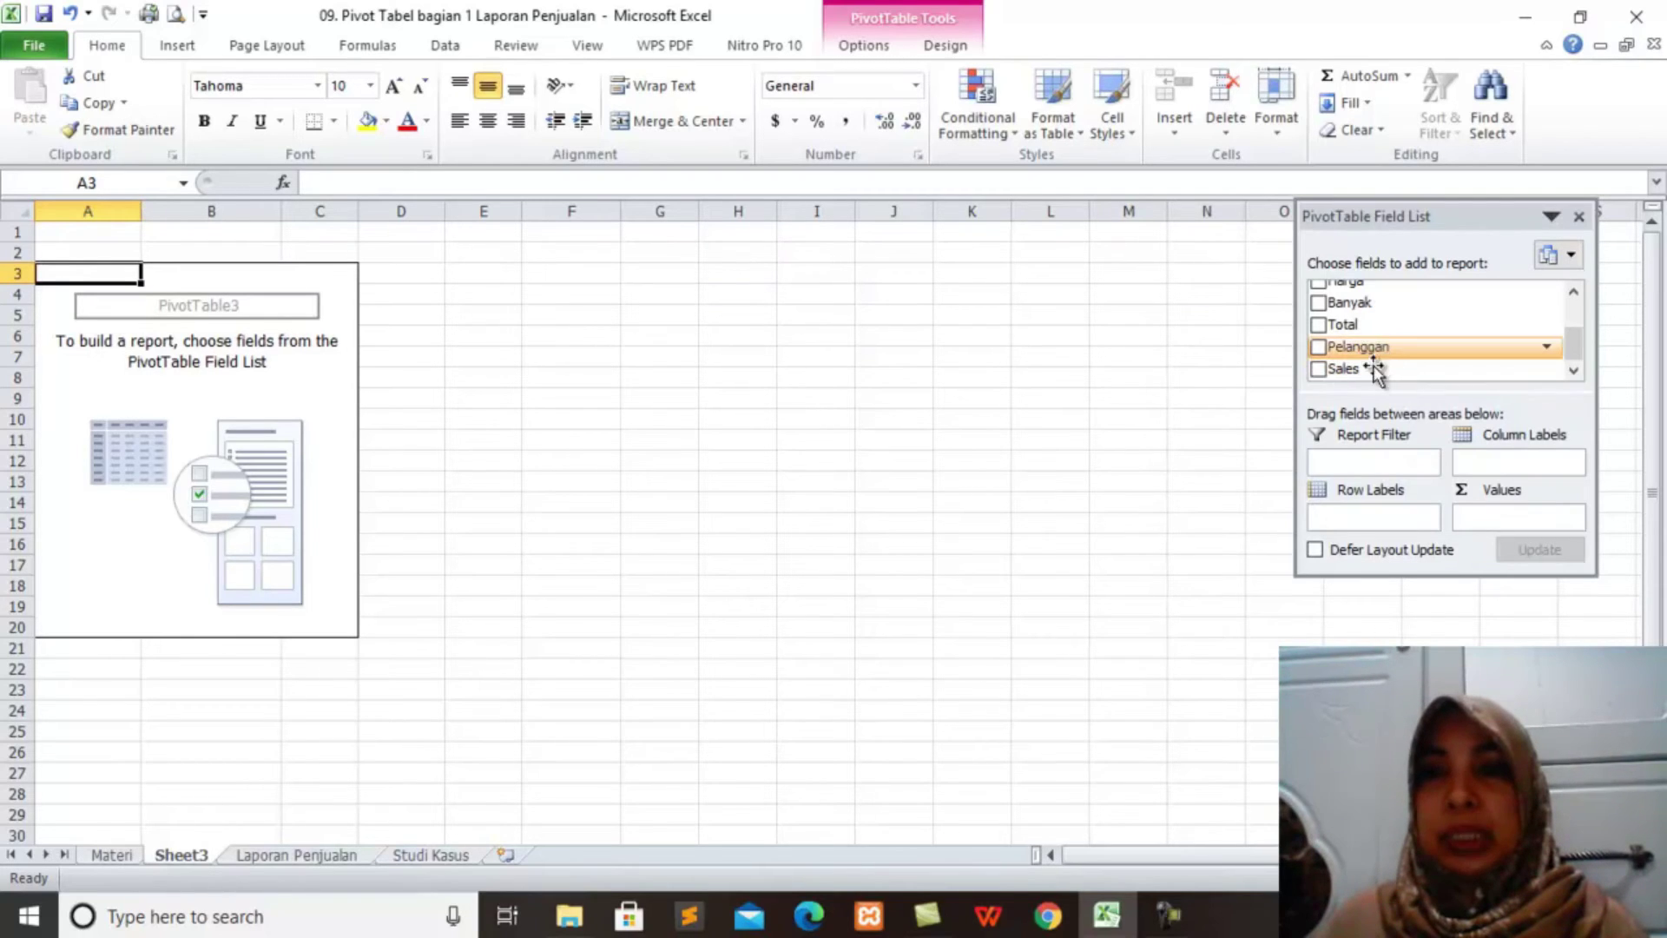
left_click_drag(1386, 306, 1493, 525)
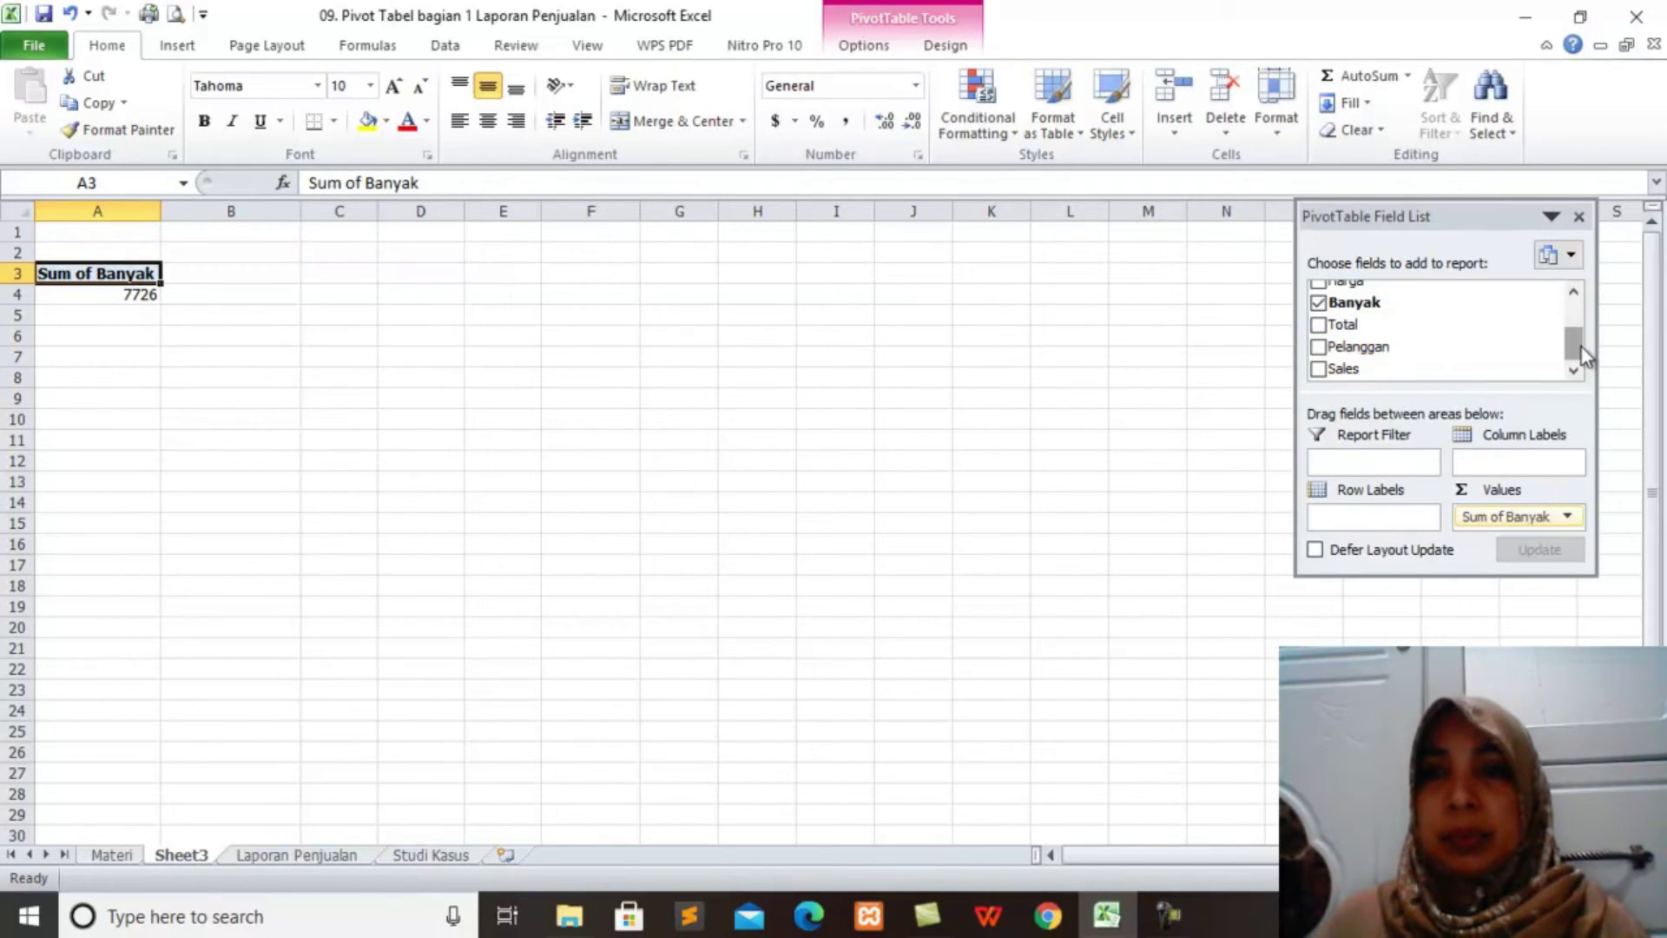
left_click_drag(1581, 355, 1570, 328)
left_click_drag(1394, 324, 1367, 517)
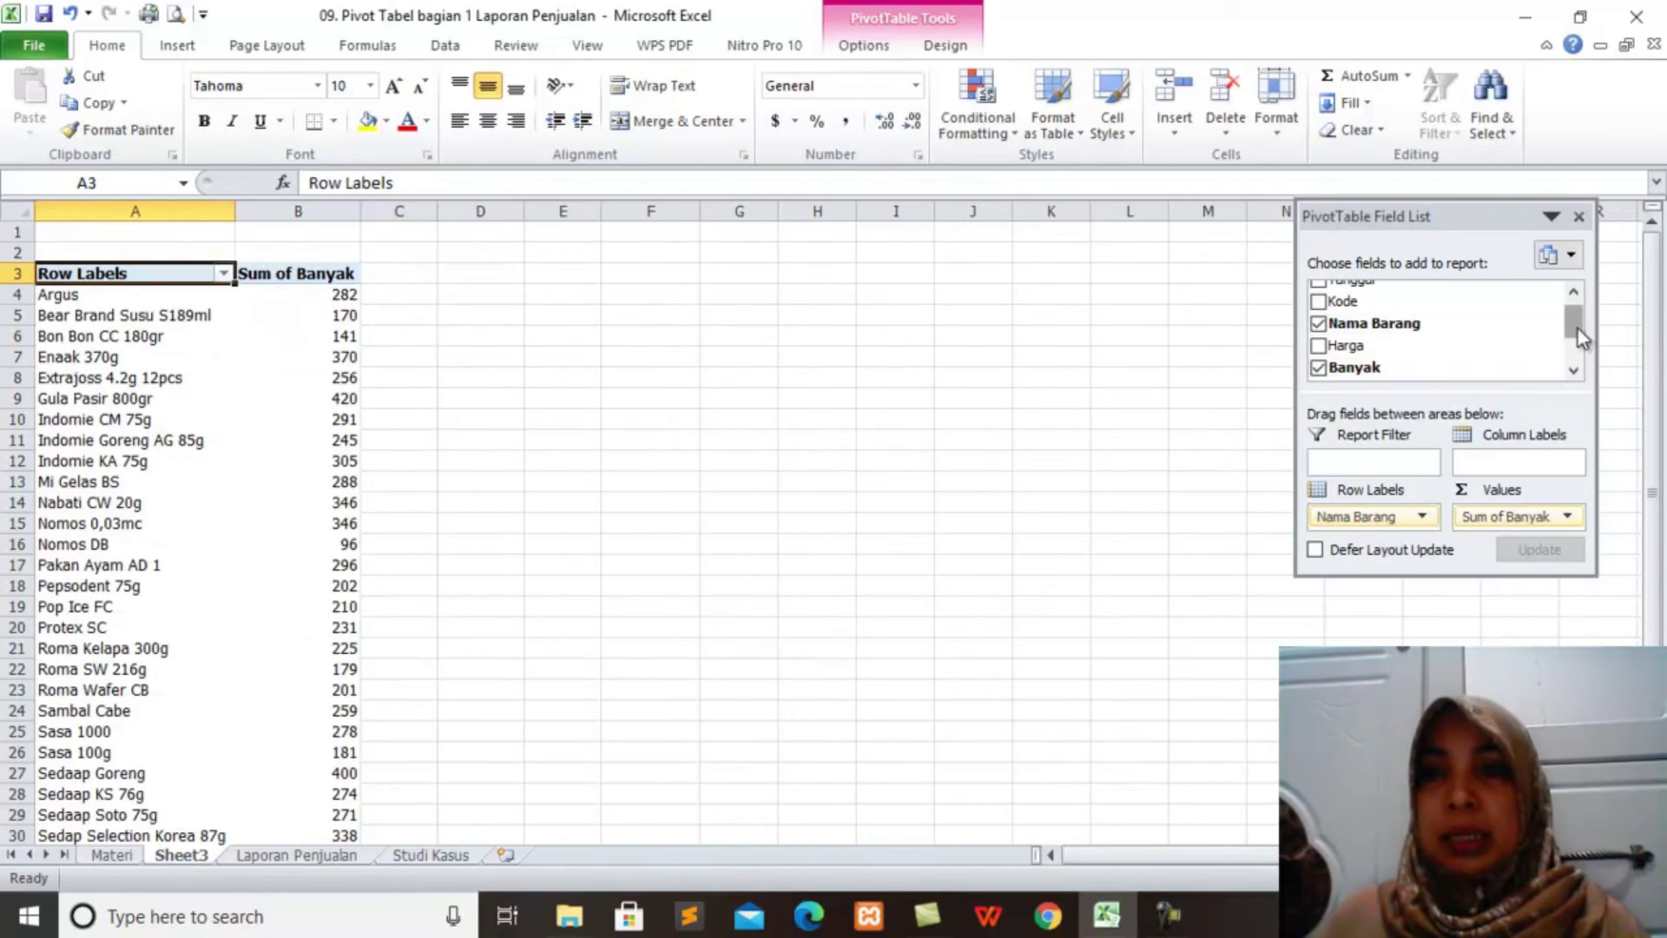
left_click_drag(1577, 330, 1594, 360)
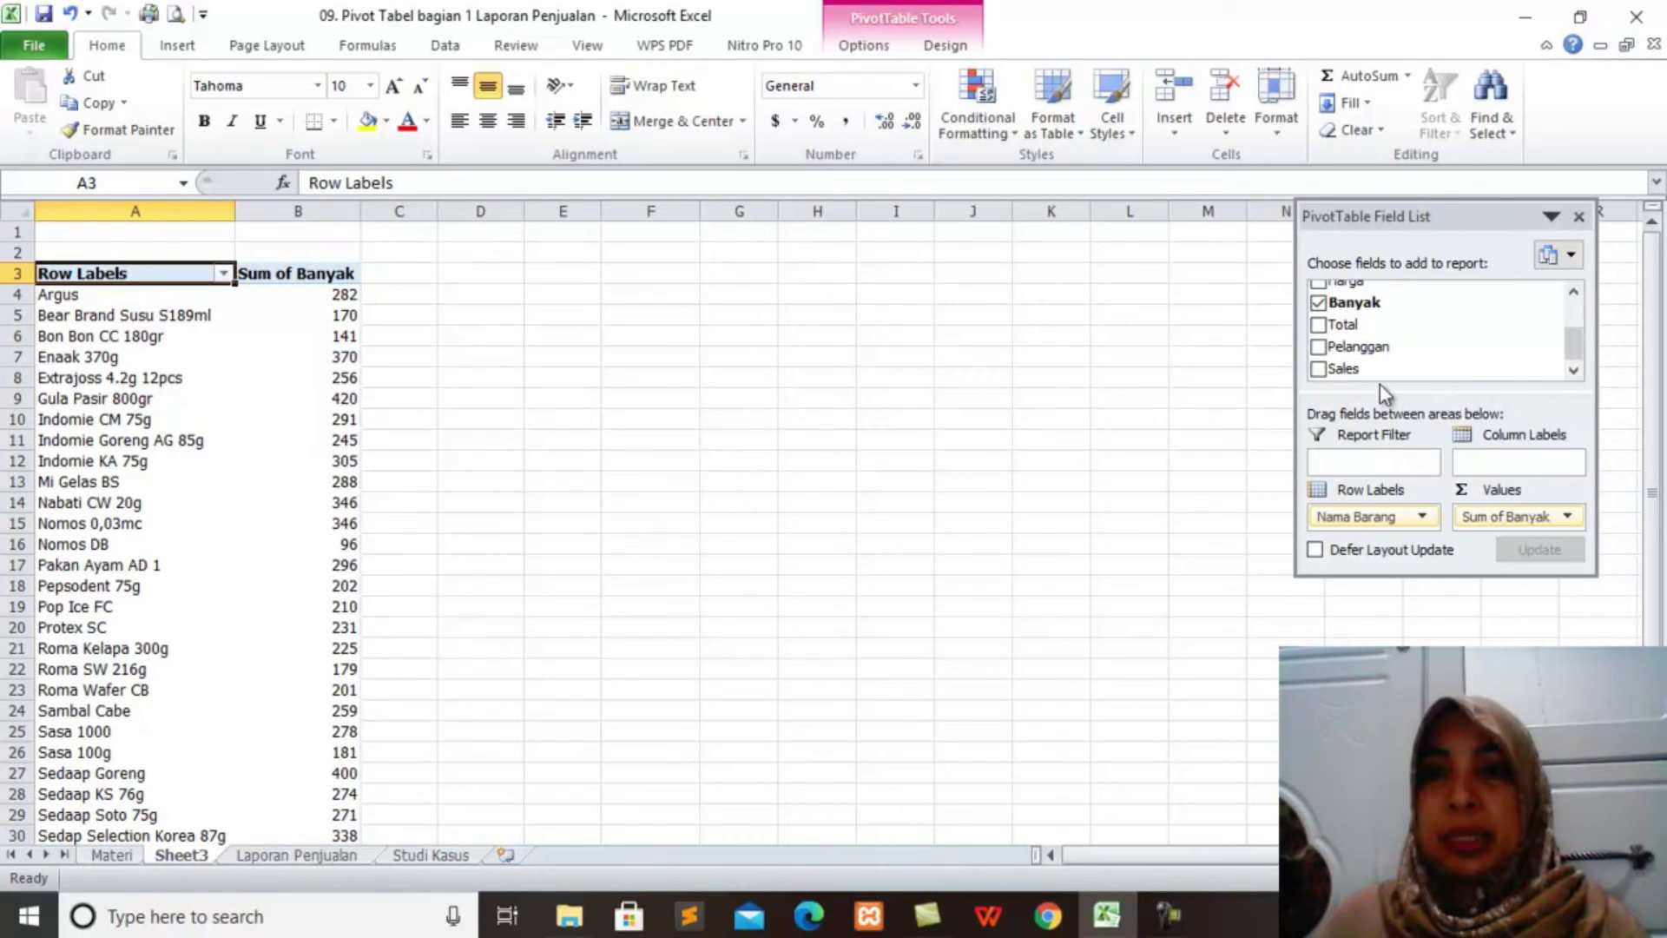
left_click_drag(1343, 368, 1514, 478)
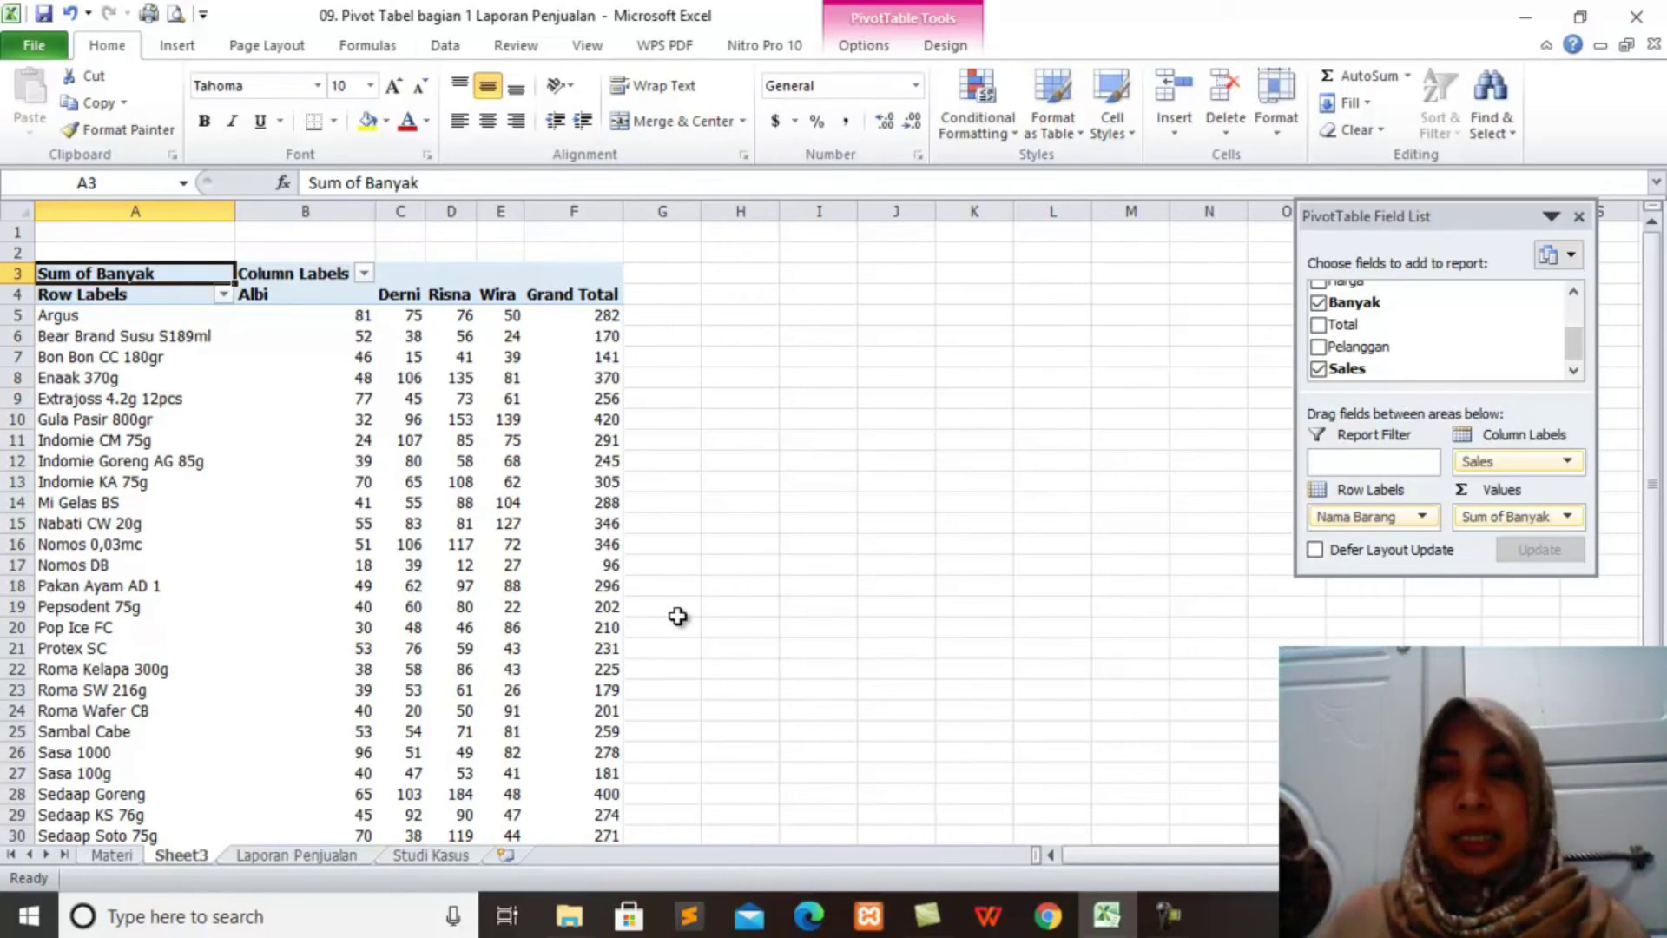
Review the Studi Kasus questions and the Laporan Penjualan data, and examine the Argus quantities per salesperson in the pivot table
left_click(429, 855)
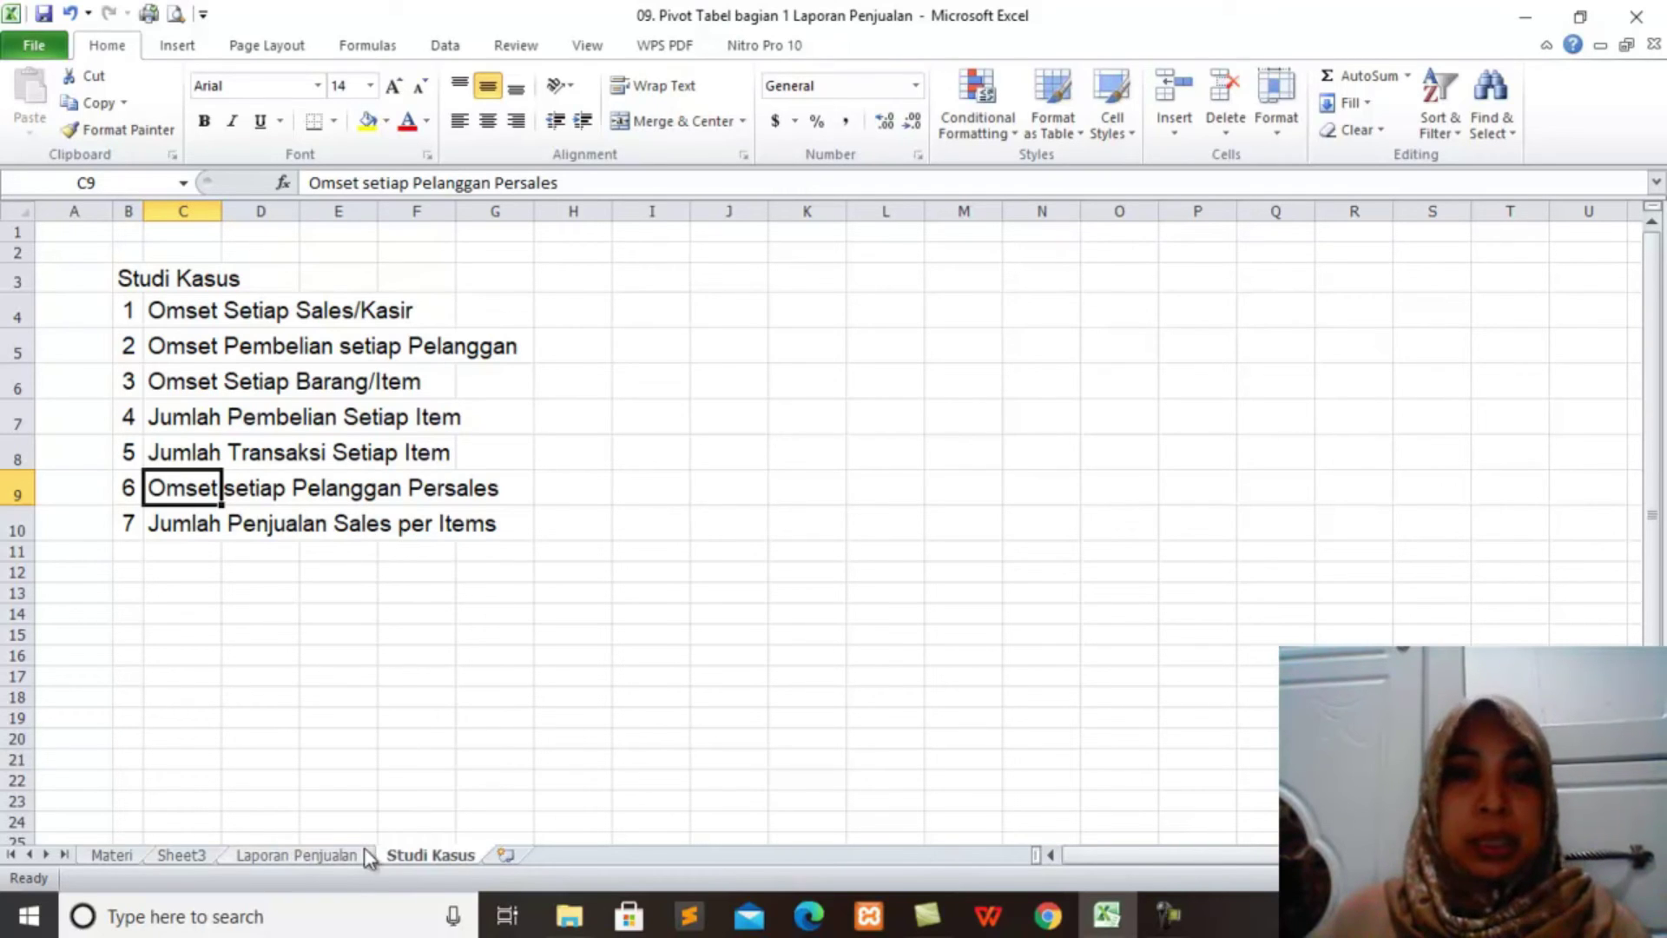
left_click(342, 856)
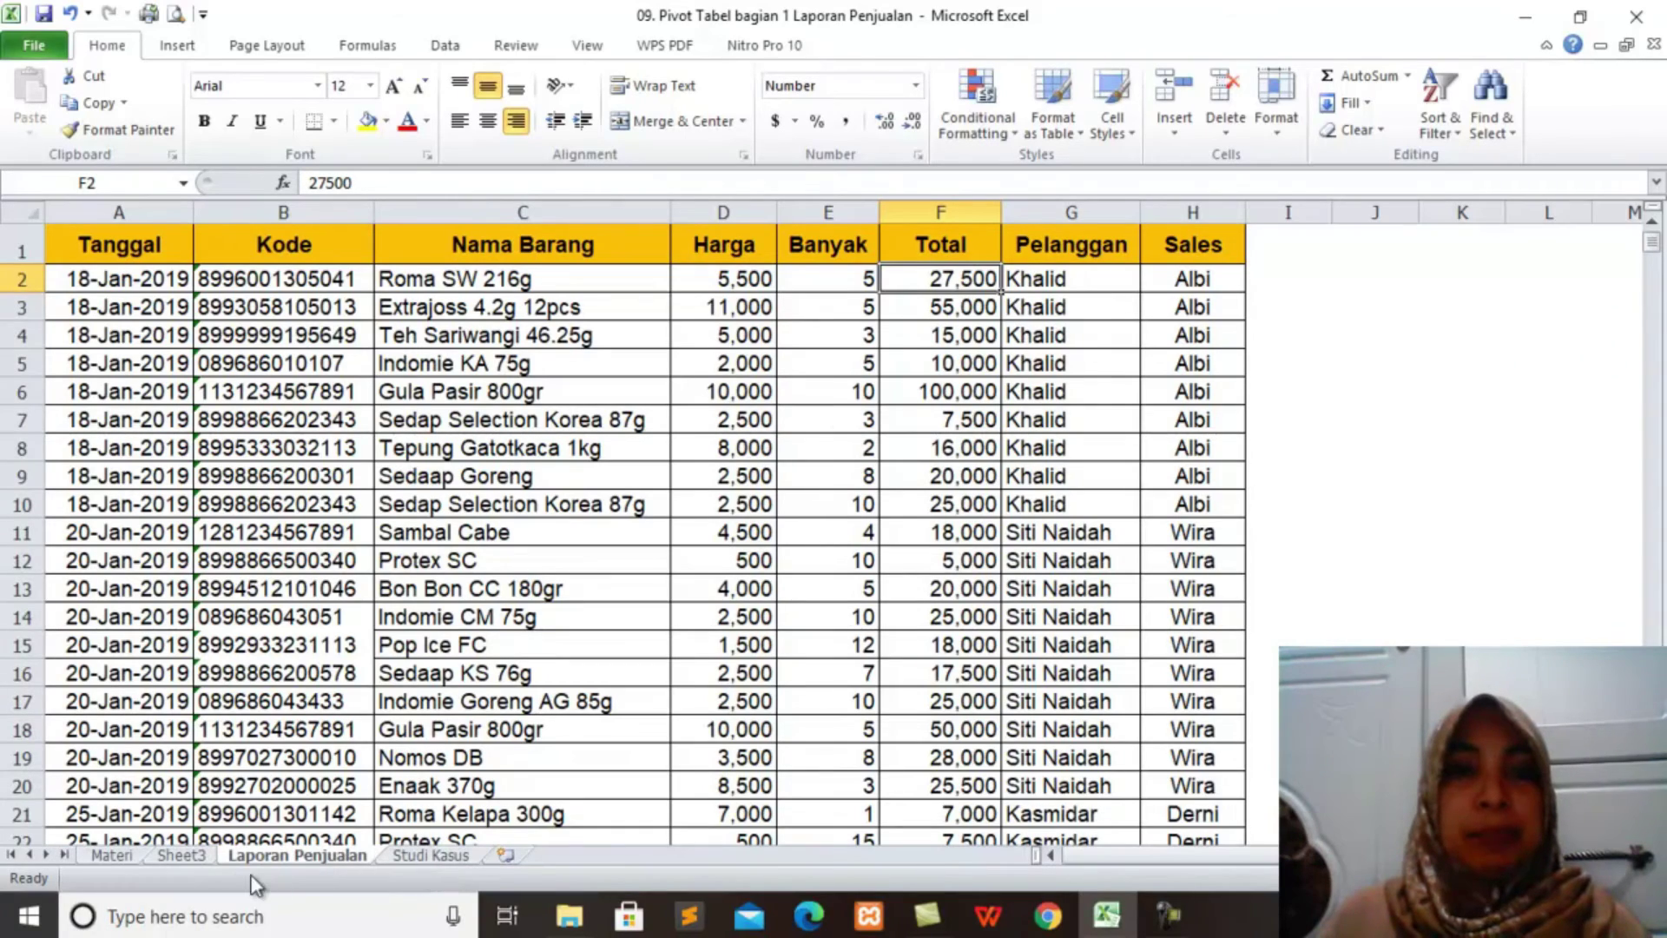
left_click(191, 856)
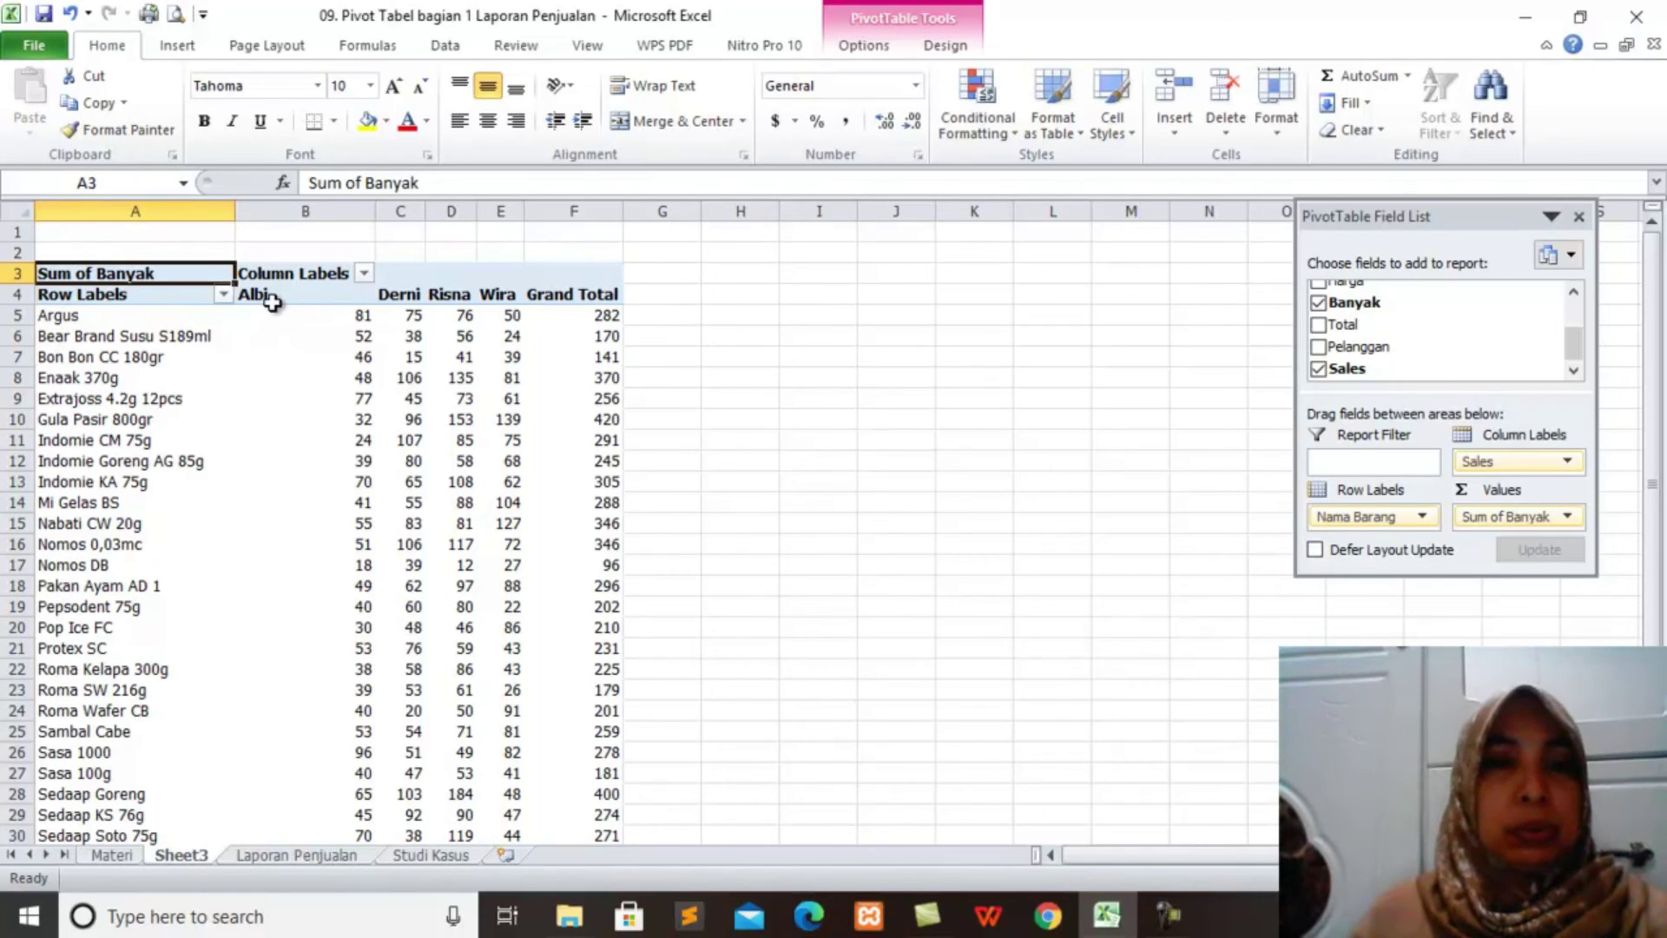
mouse_move(285, 313)
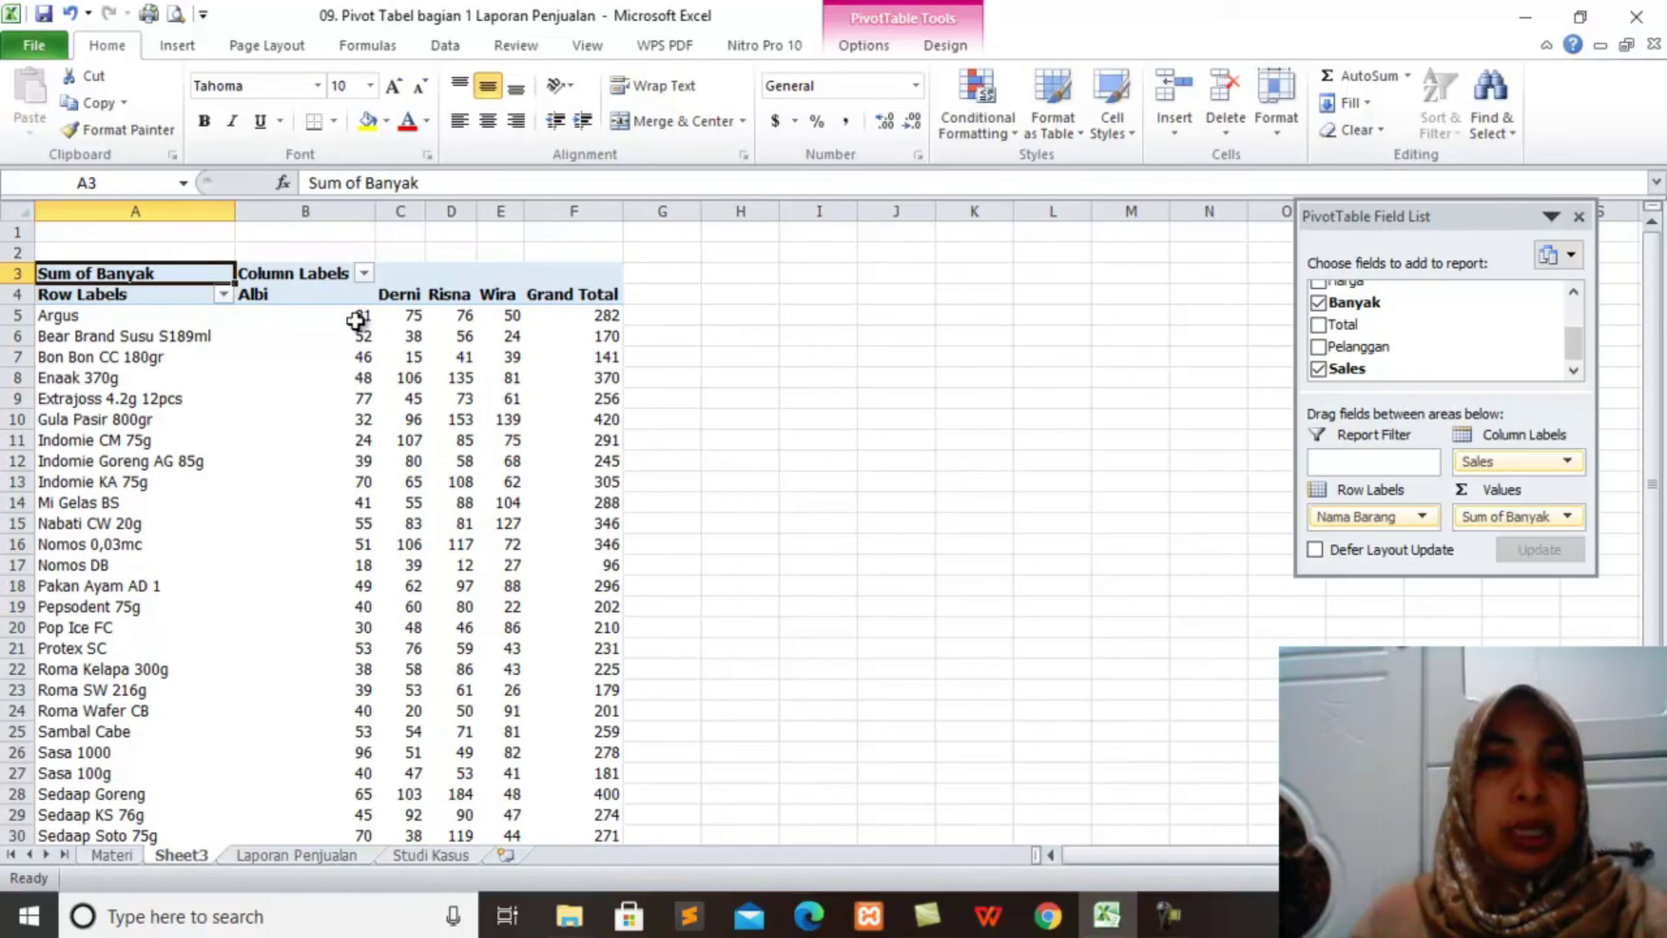
mouse_move(408, 319)
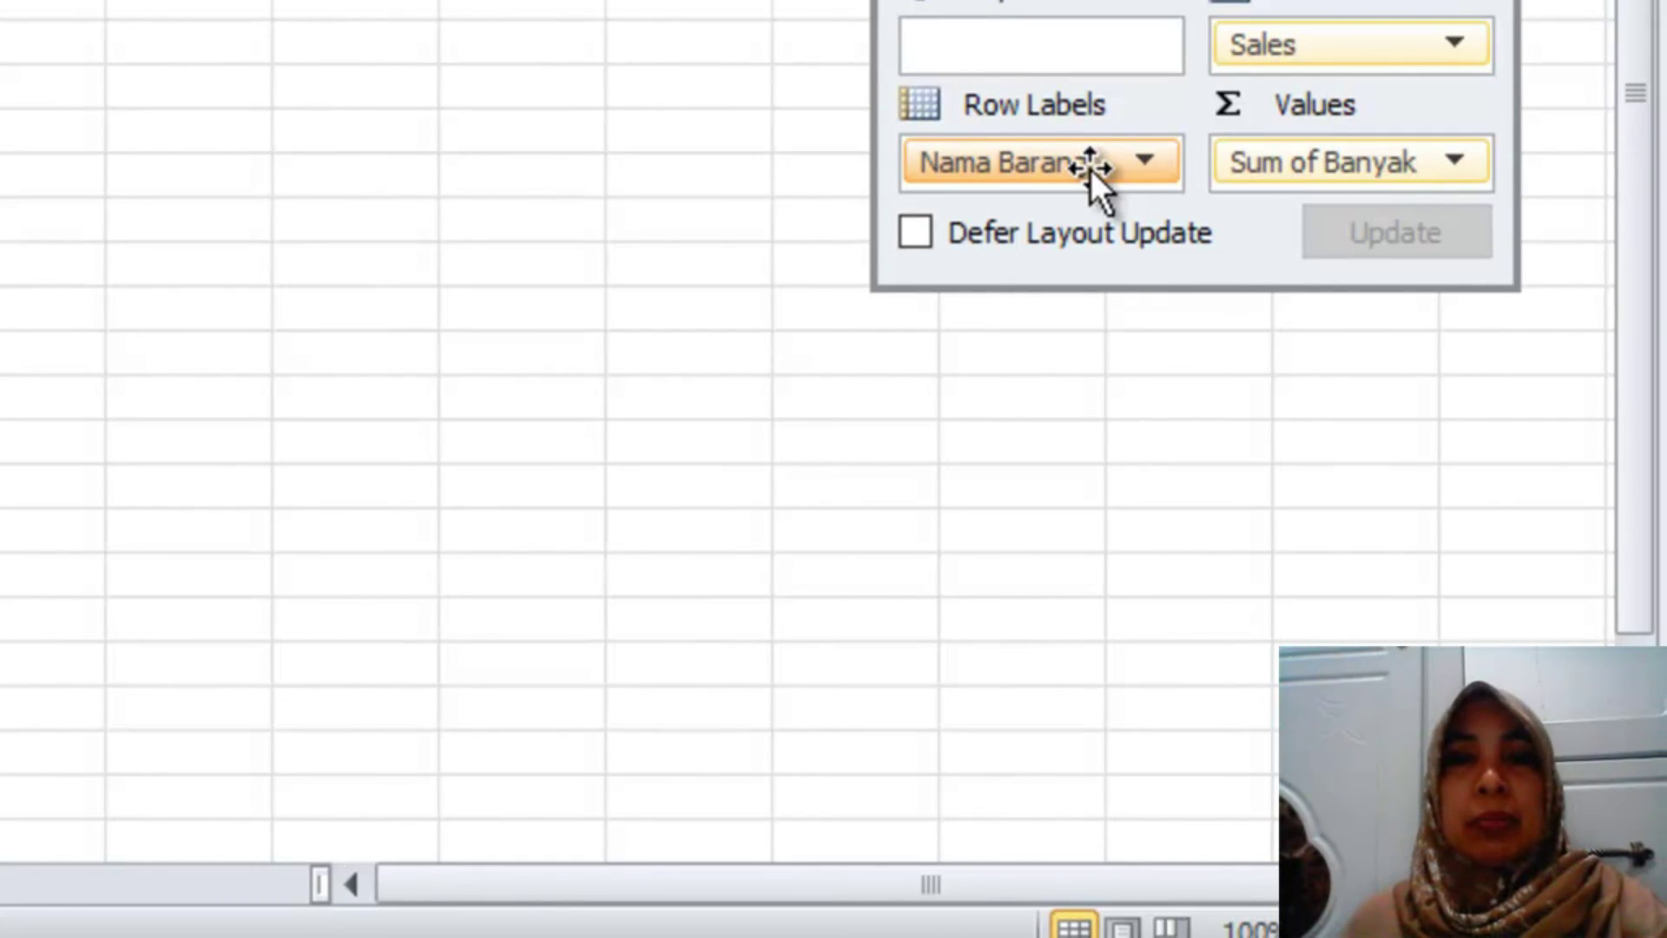
left_click(1090, 170)
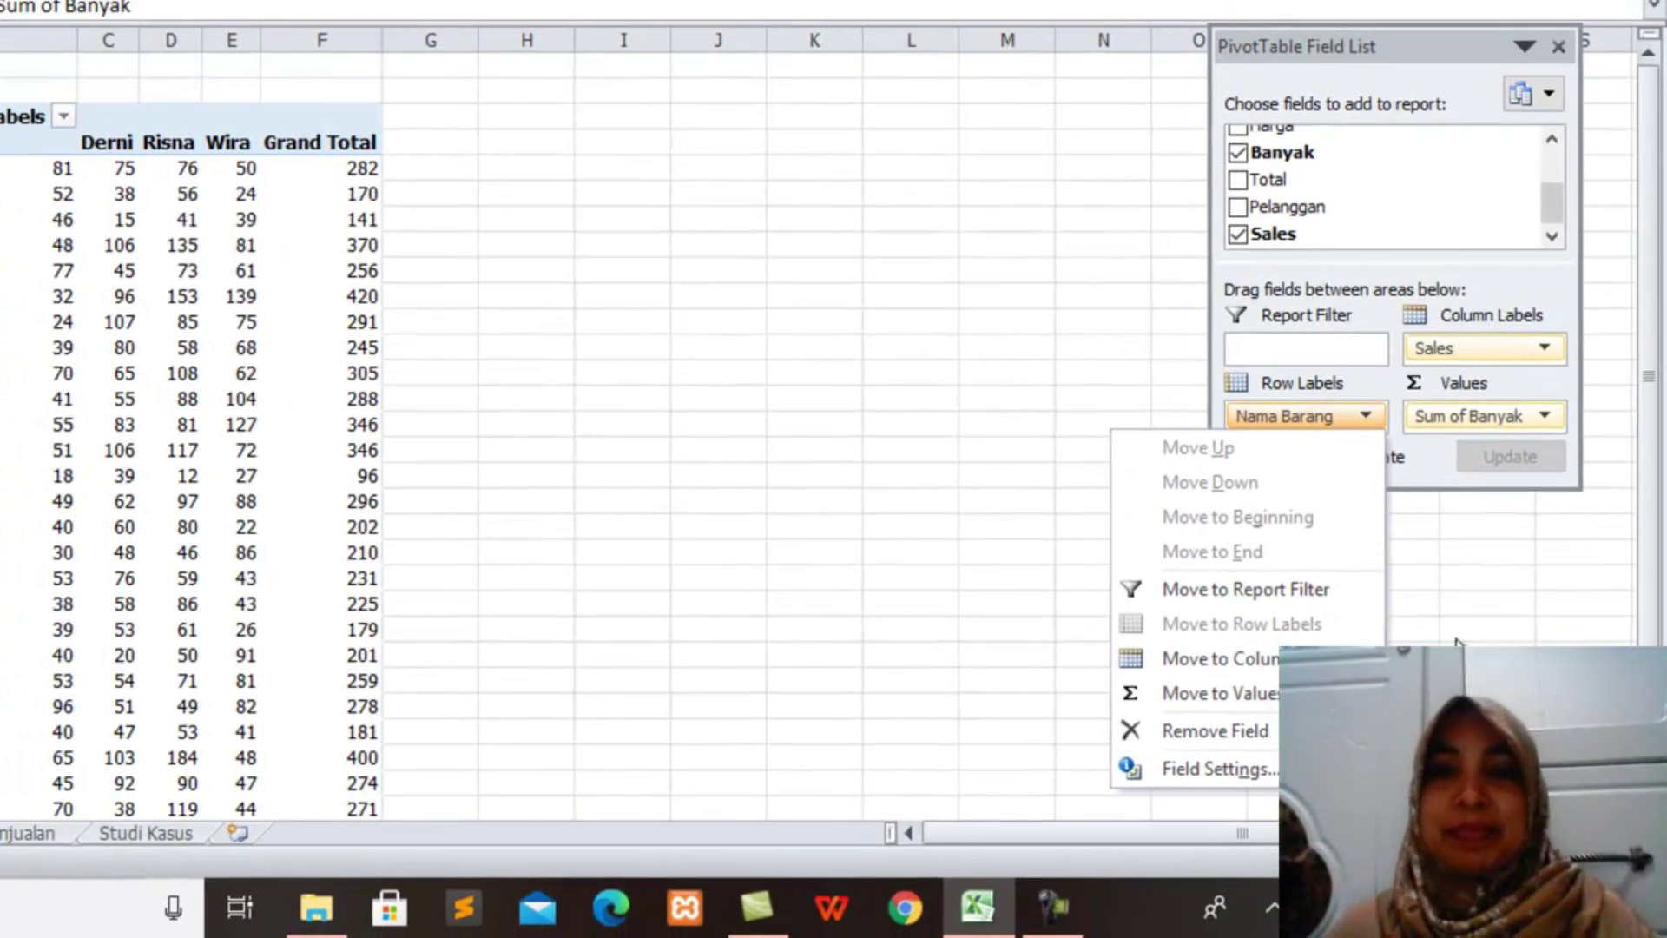
left_click(1053, 908)
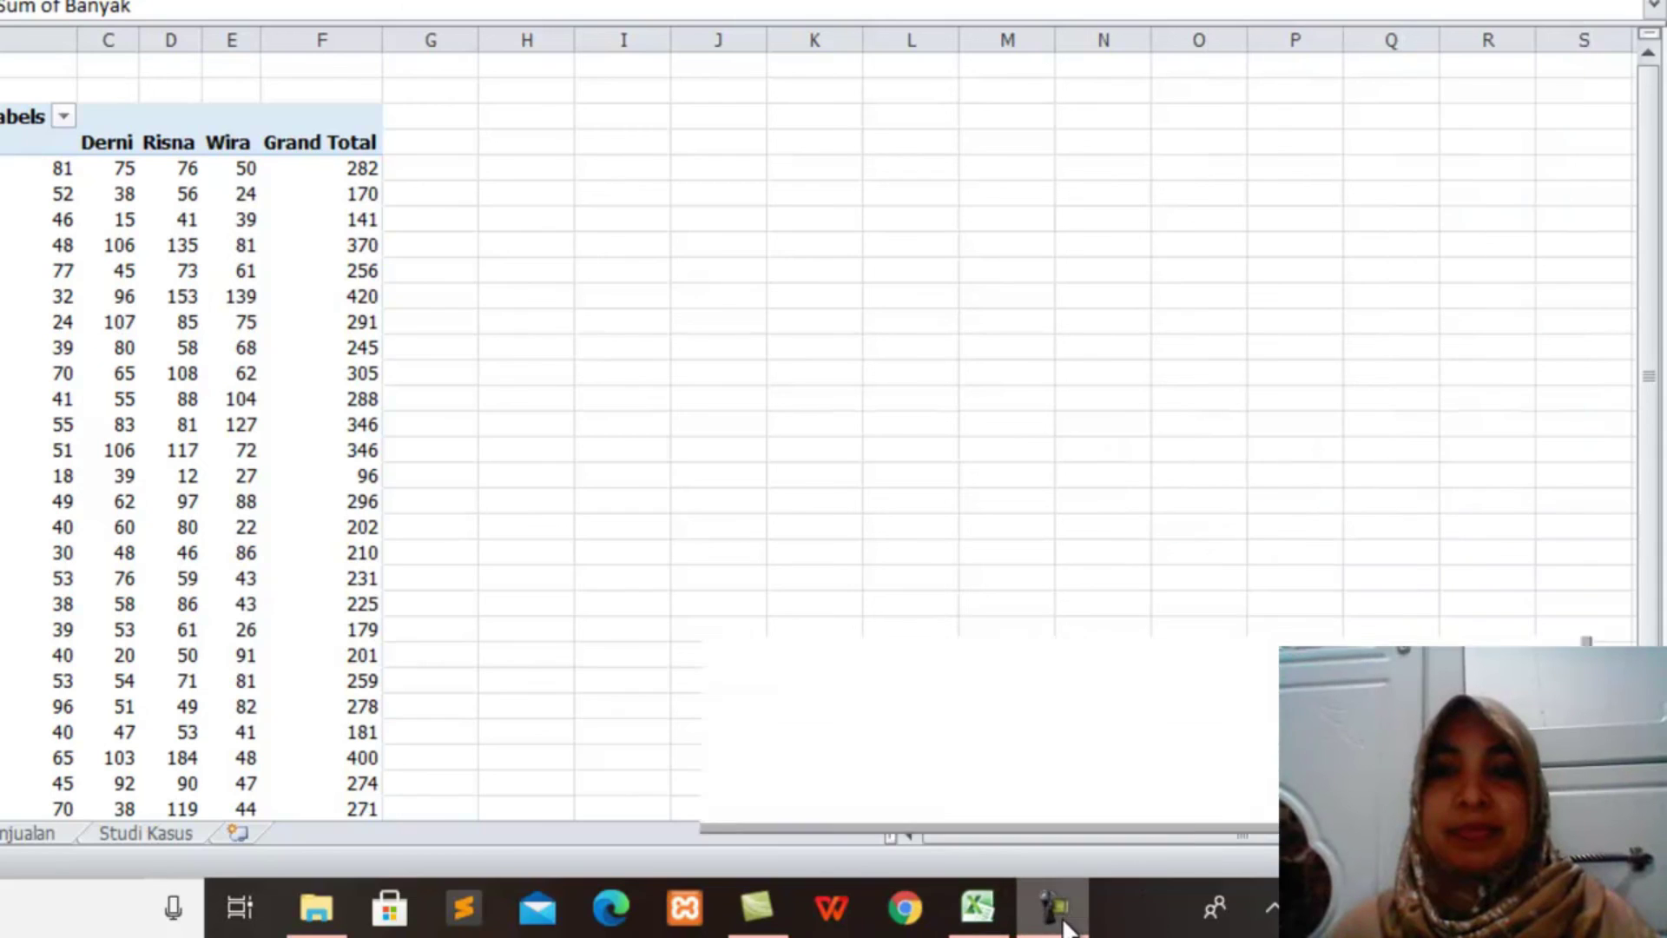